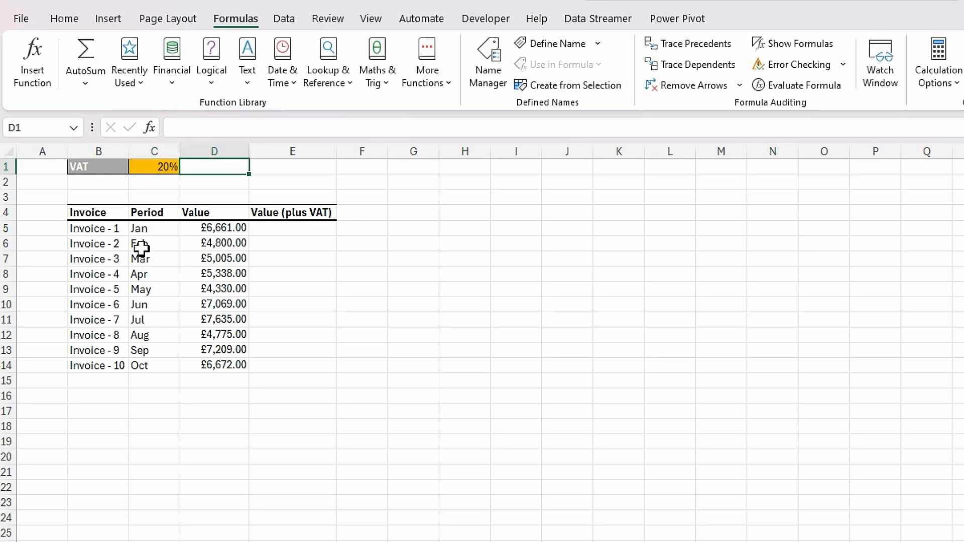
- Enter the formula =(D5*$C$1)+D5 in cell E5 to add VAT to the January invoice value
click(306, 229)
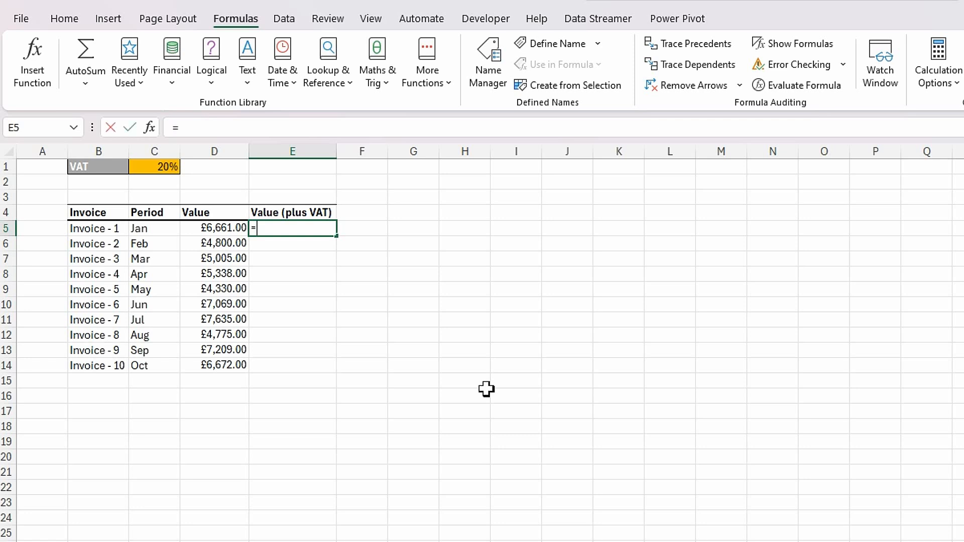
text(=)
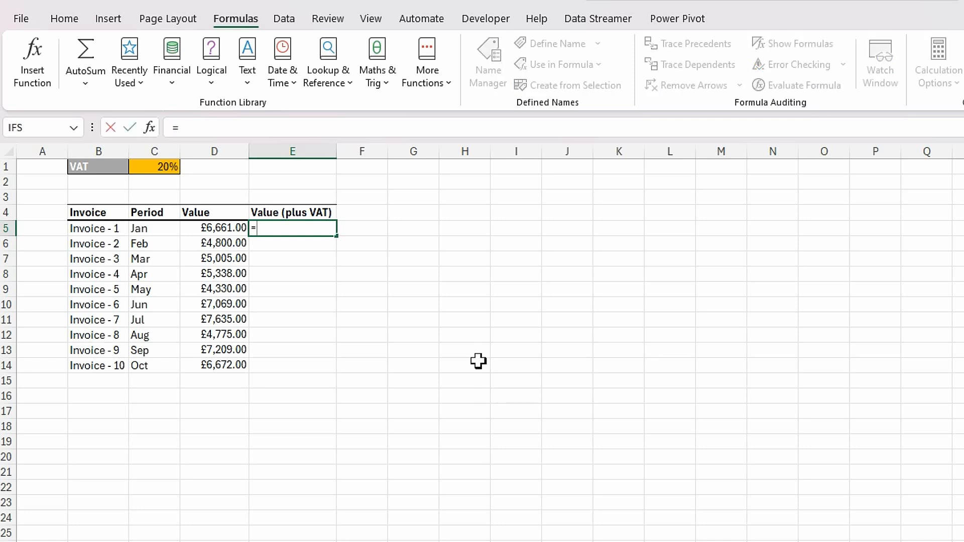
click(221, 230)
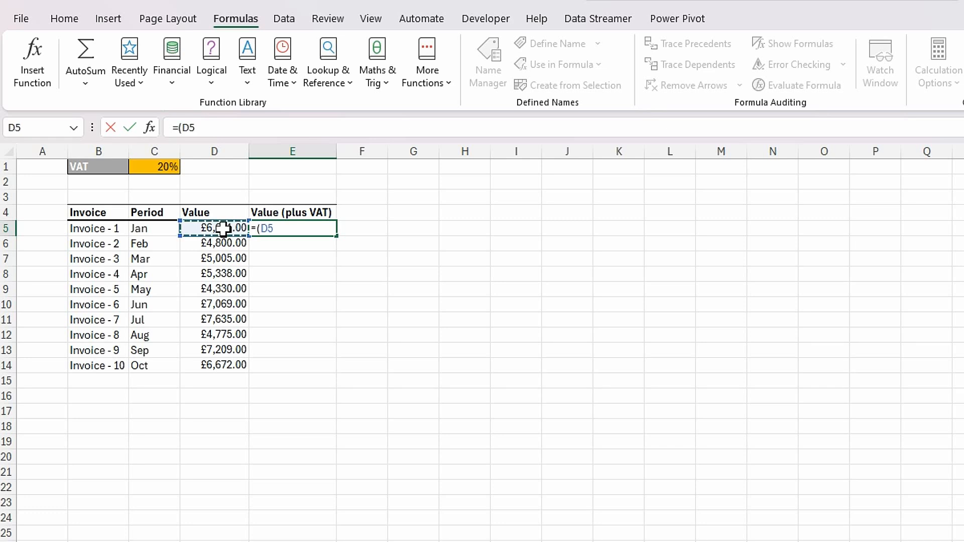
text(*)
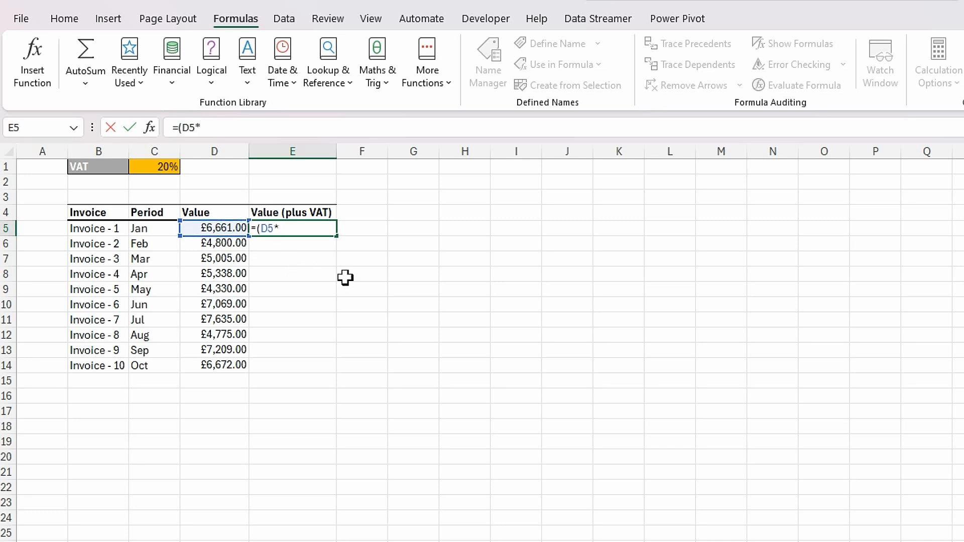
click(152, 168)
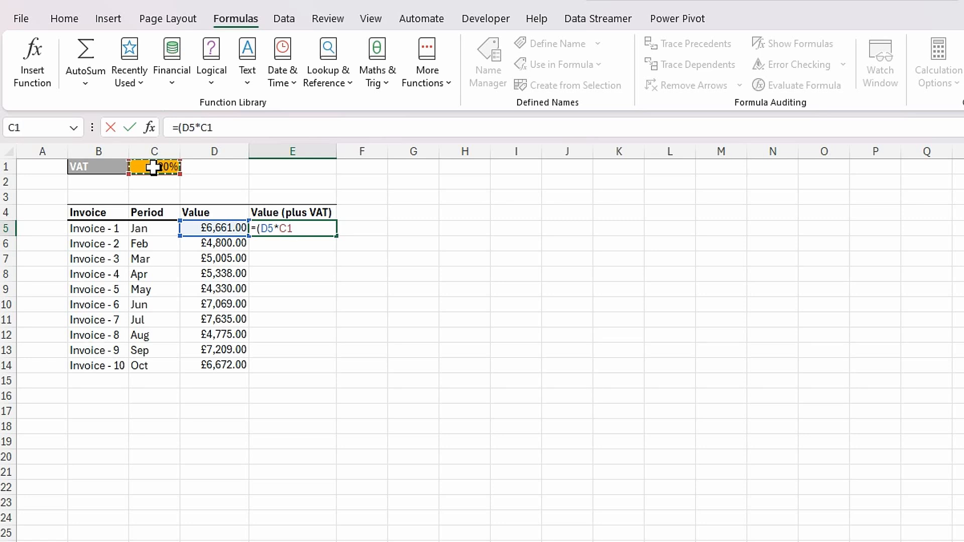
key(F4)
text()+)
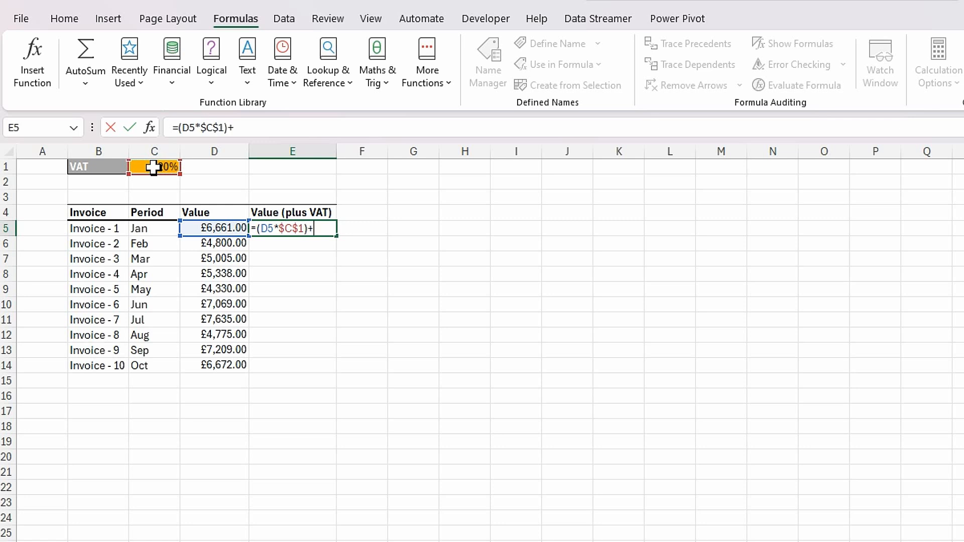
click(210, 227)
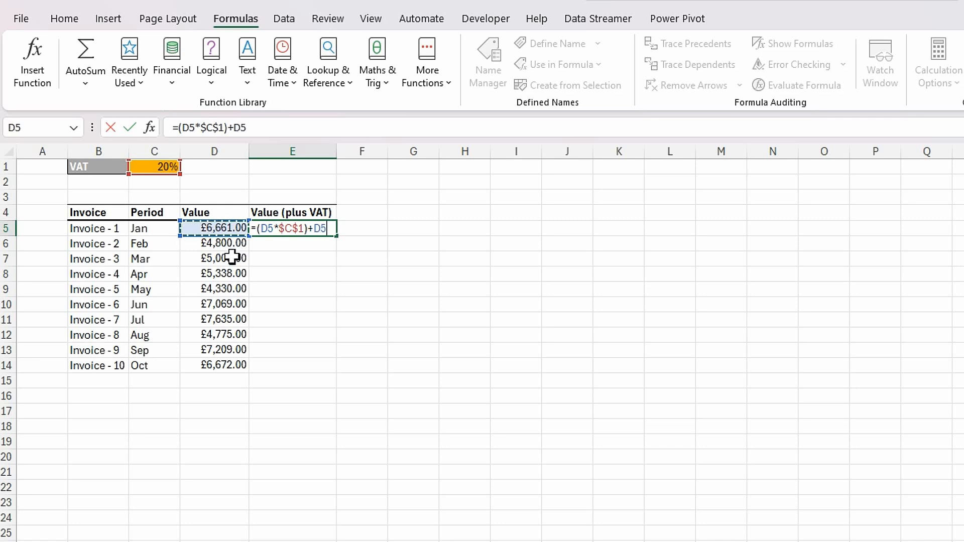
key(Return)
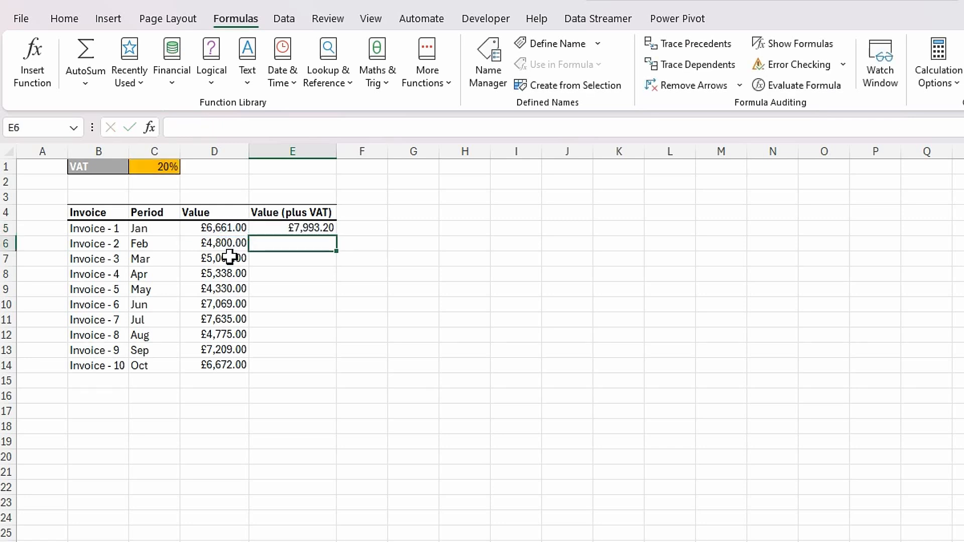
- Fill the E5 formula down the Value (plus VAT) column through E14
click(316, 227)
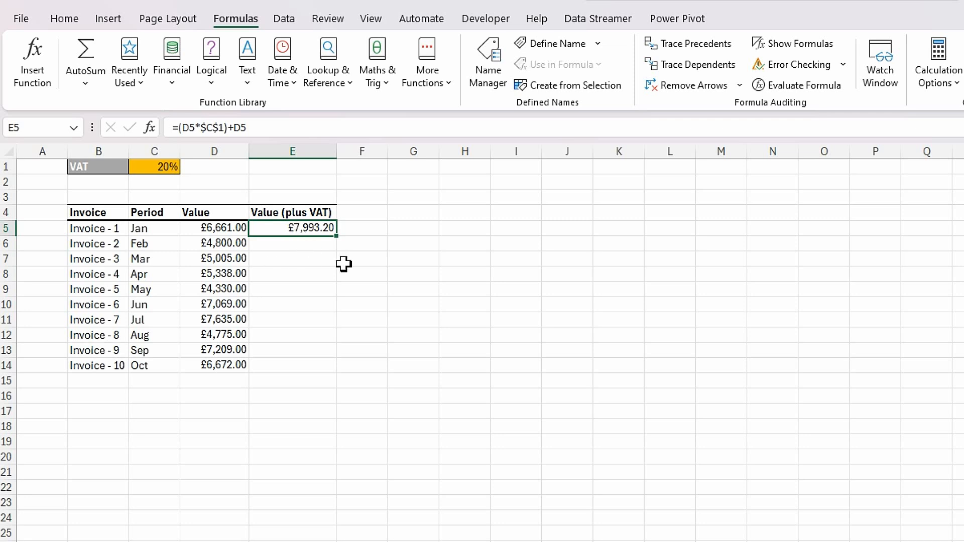
double_click(334, 239)
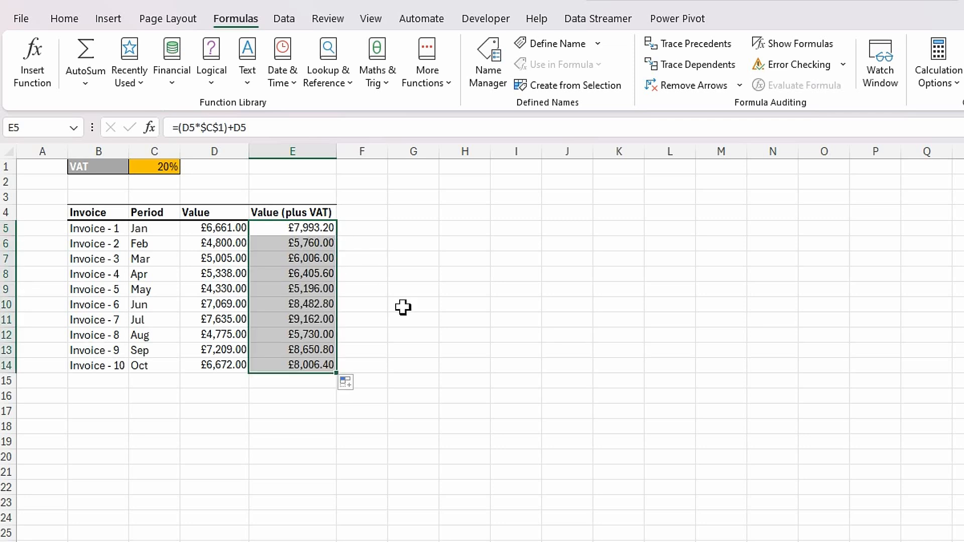
click(406, 305)
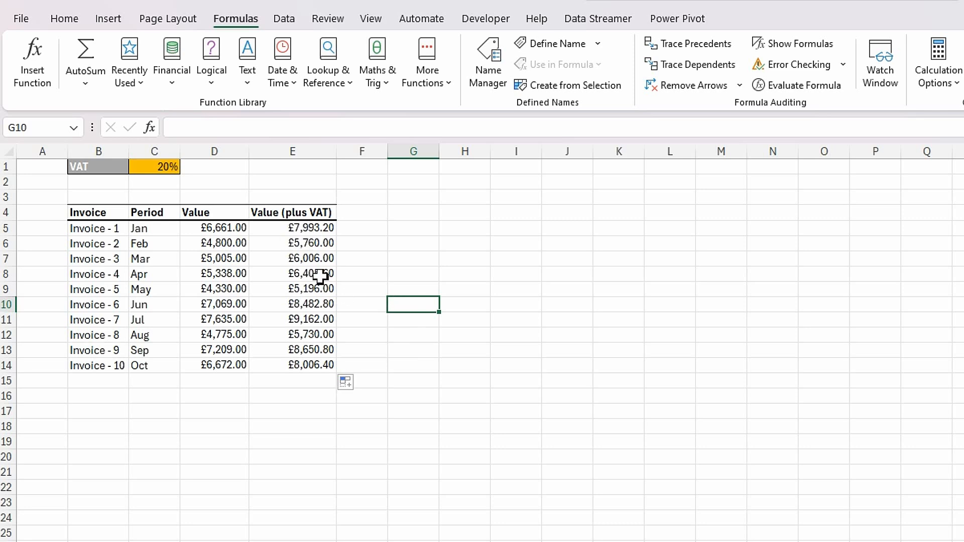
- Begin wrapping the E5 formula in a LAMBDA function and declare the parameters value and myvat before the calculation
click(302, 231)
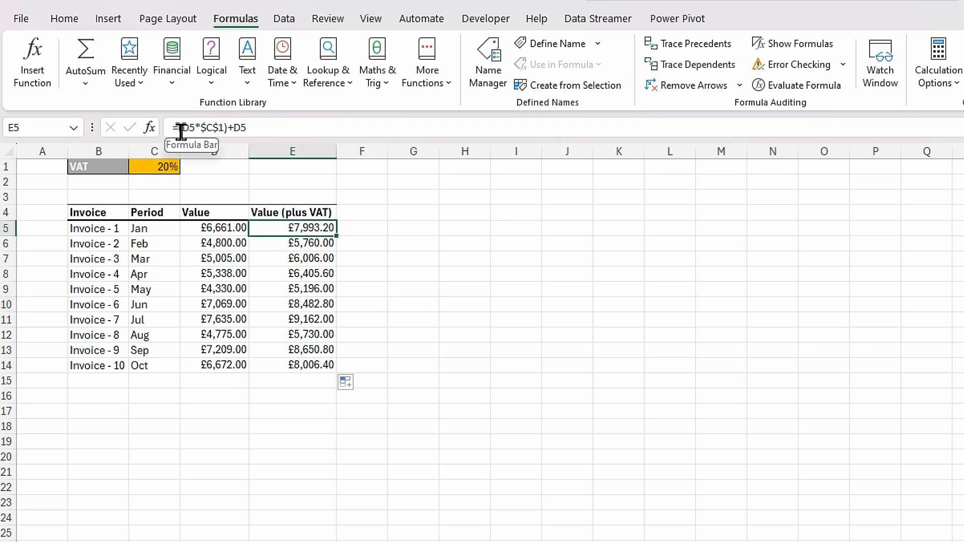
drag(179, 131, 190, 131)
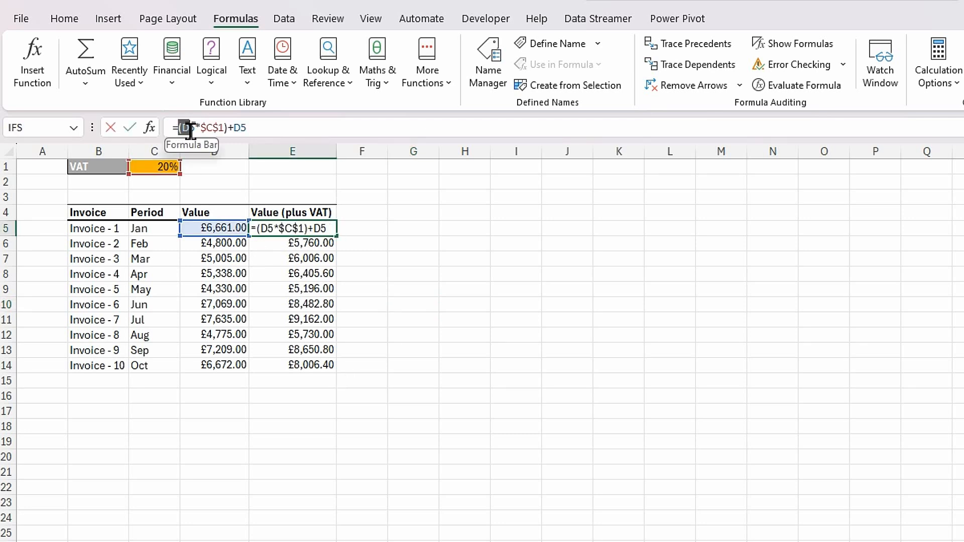
click(180, 128)
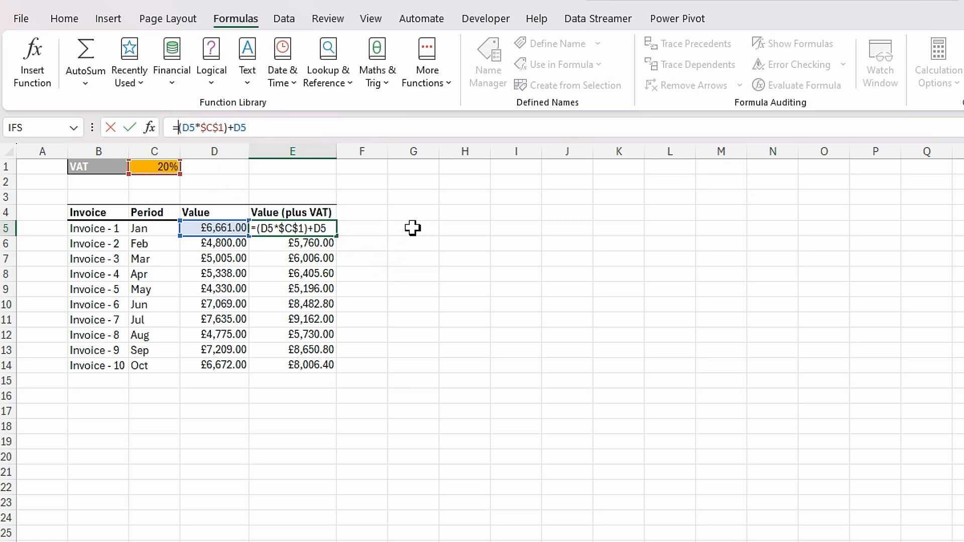
text(lamd)
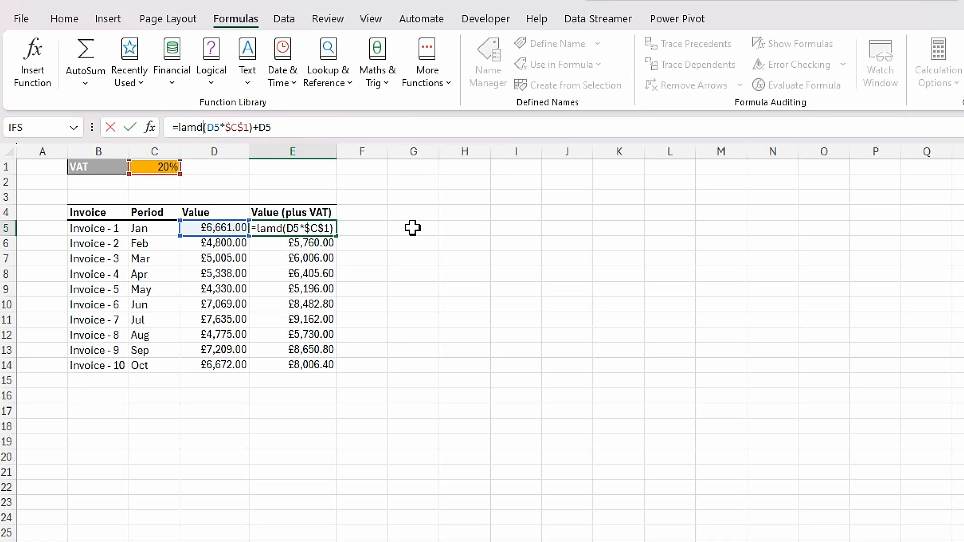
key(BackSpace)
text(bda)
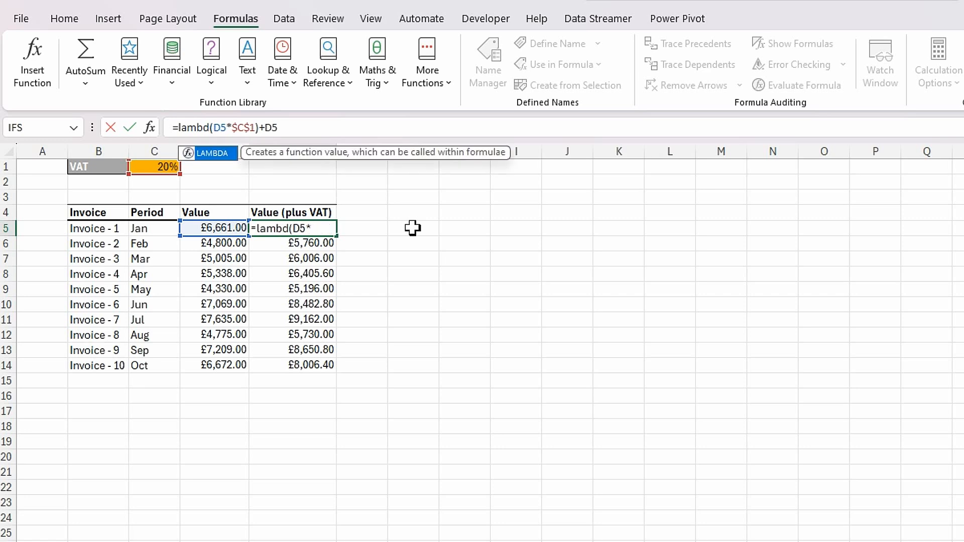
key(Tab)
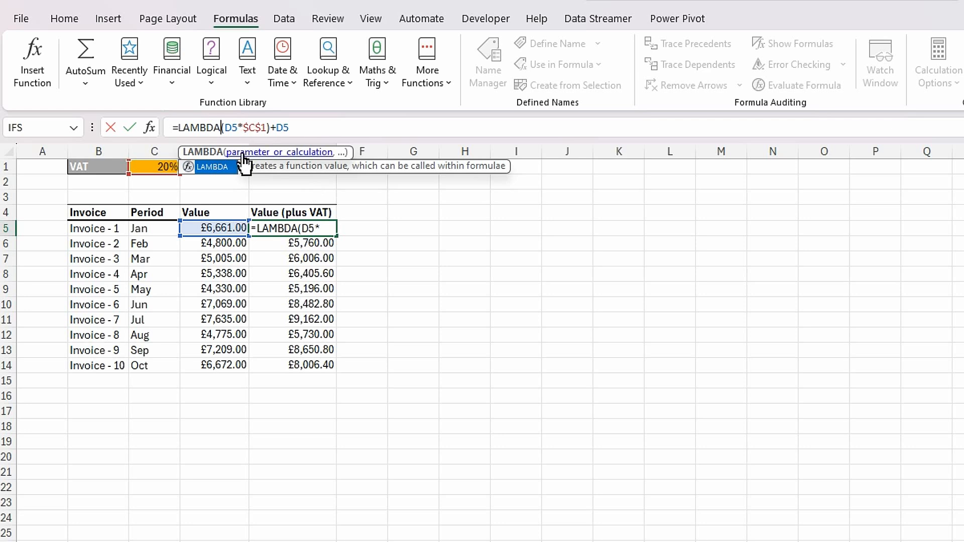
text(()
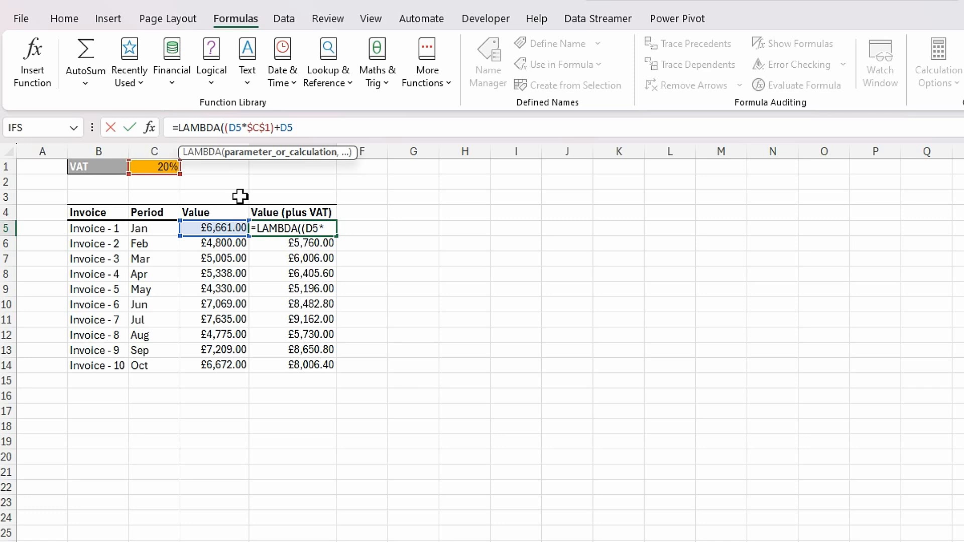
text(value)
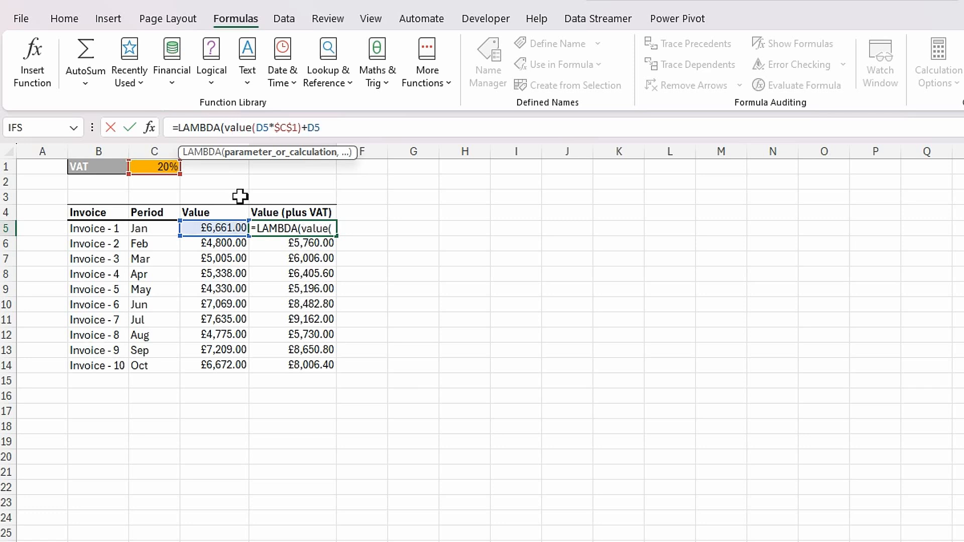
text(,)
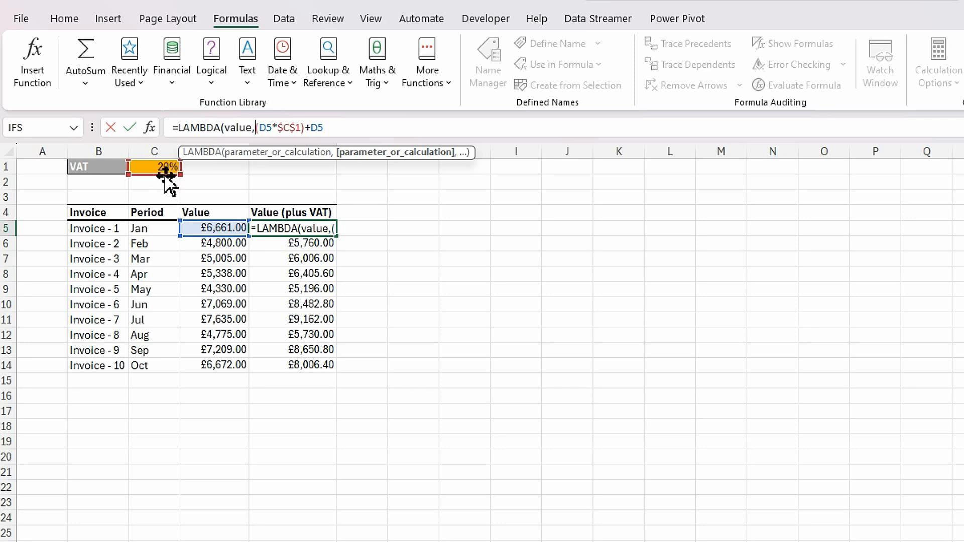
text(myvat)
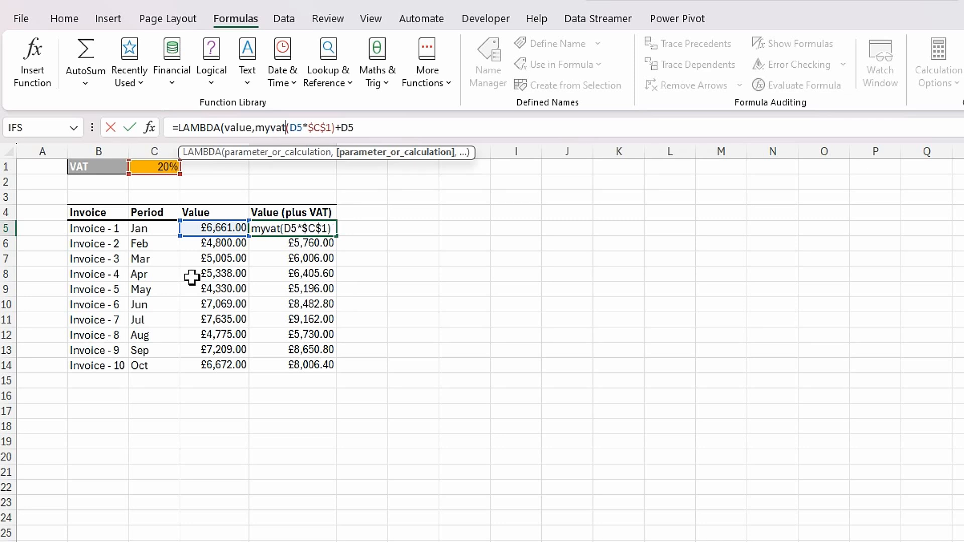
text(,)
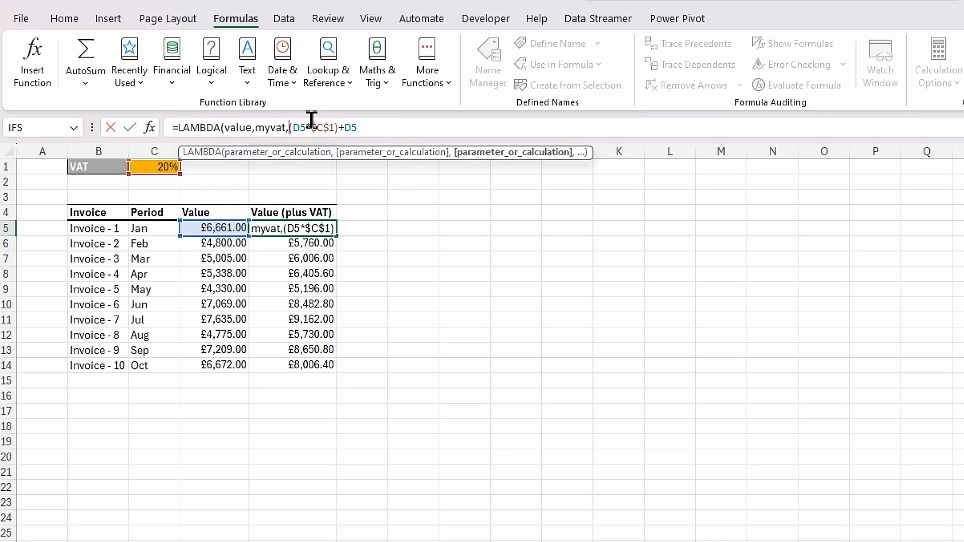
- Replace the cell references in the calculation with the parameters and enter =LAMBDA(value,myvat,(value*myvat)+value) in E5, accepting the closing-parenthesis correction
double_click(298, 127)
text(value)
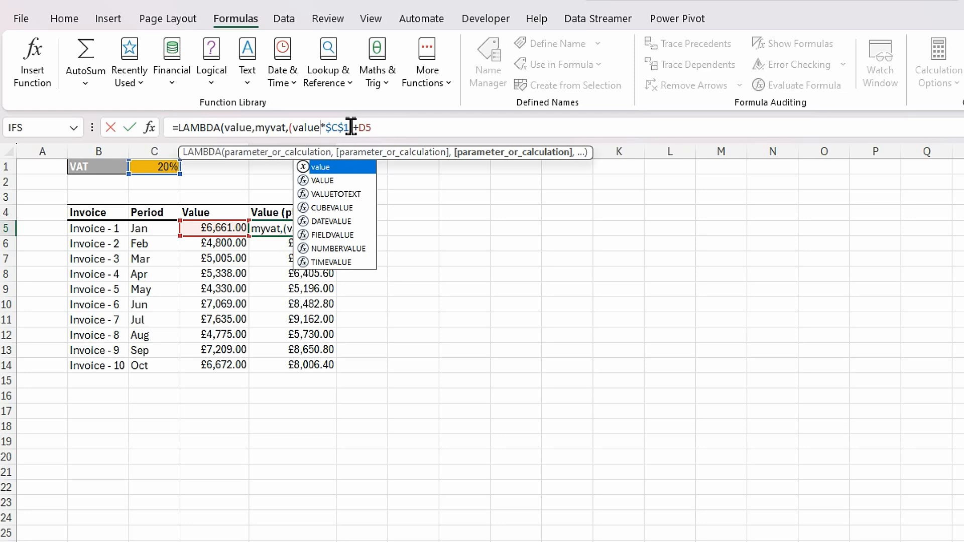
double_click(334, 127)
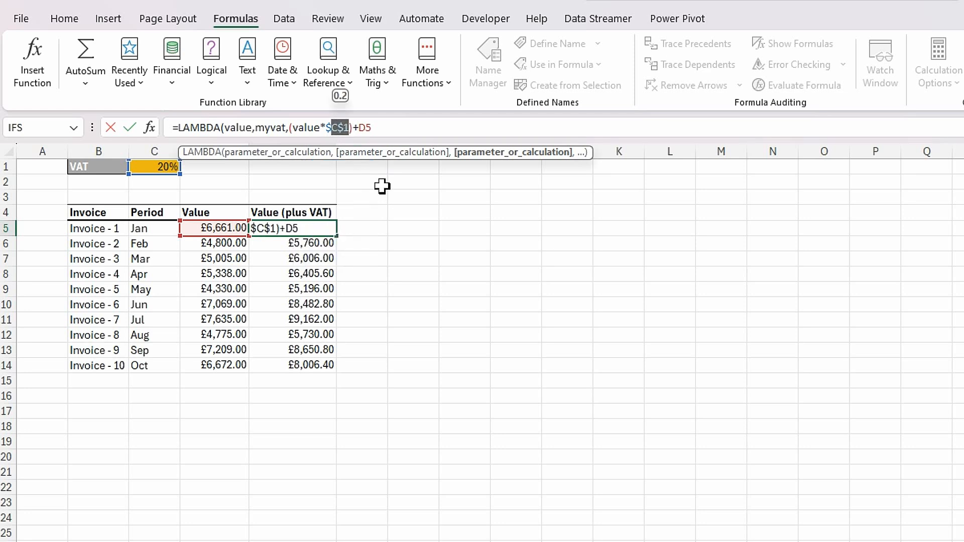
key(BackSpace)
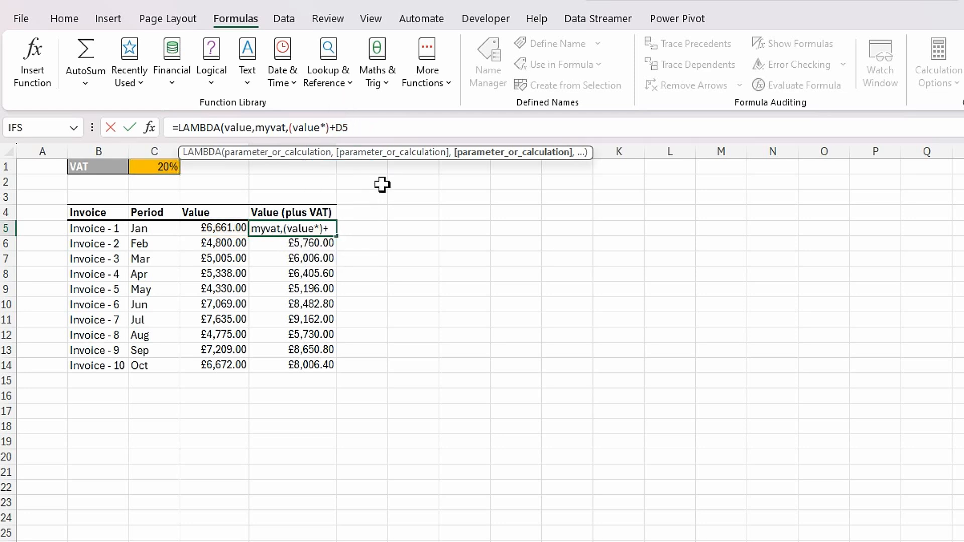
text(myvat)
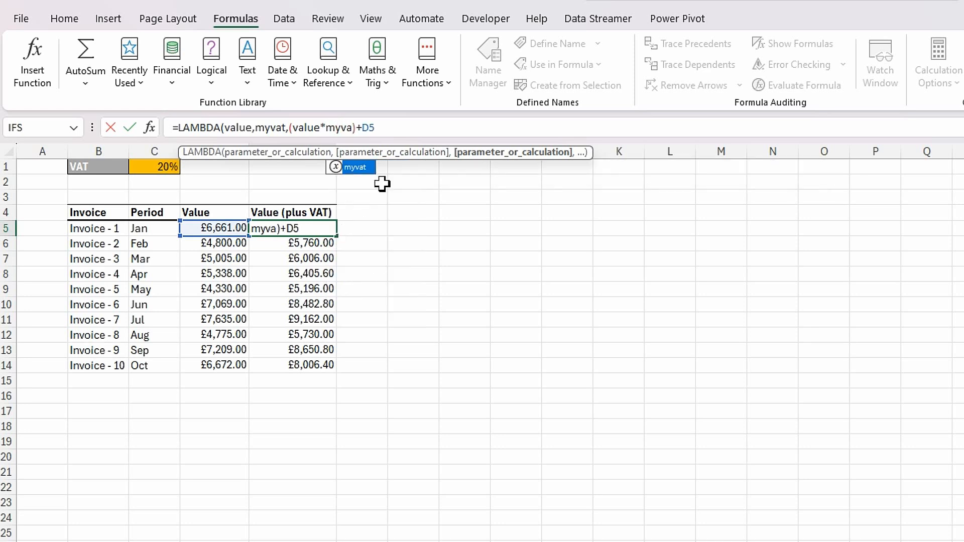
drag(384, 129, 371, 129)
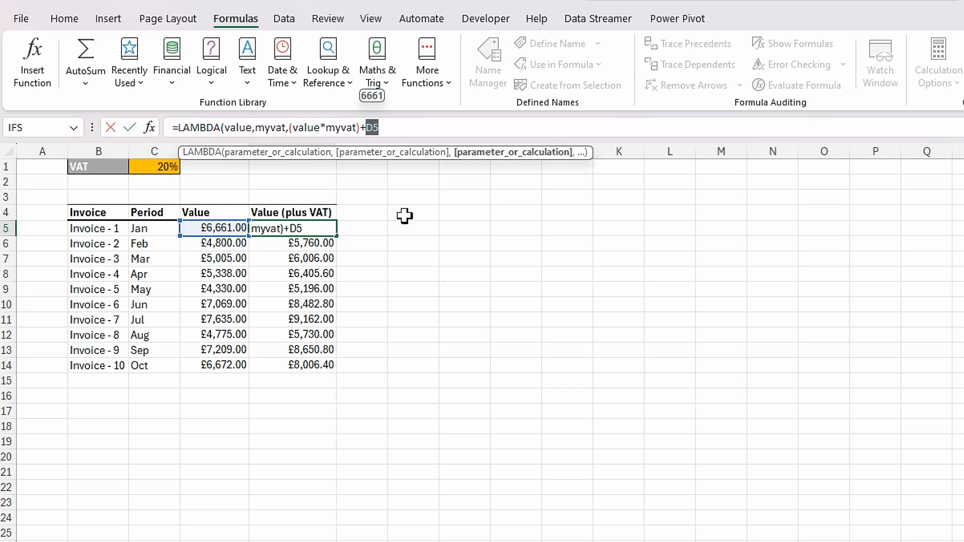
text(value)
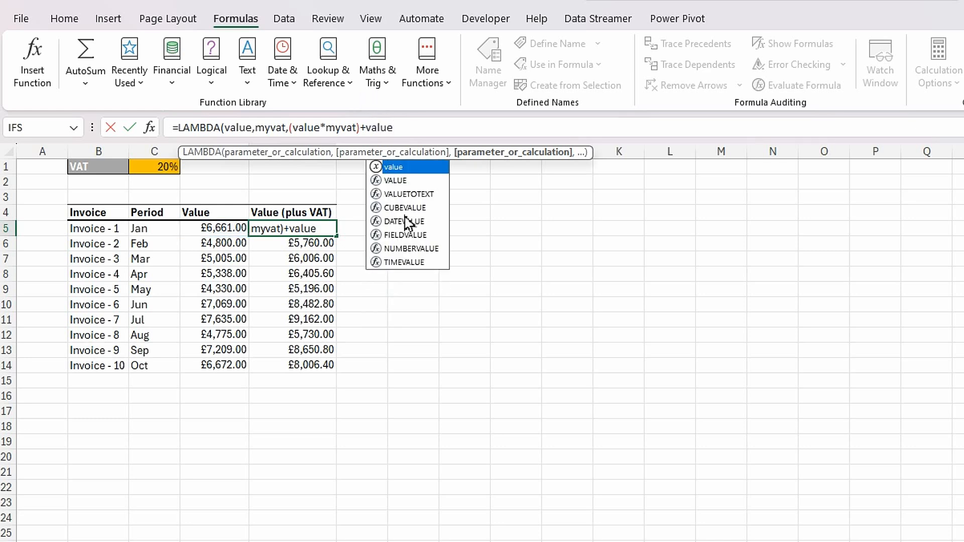
key(Return)
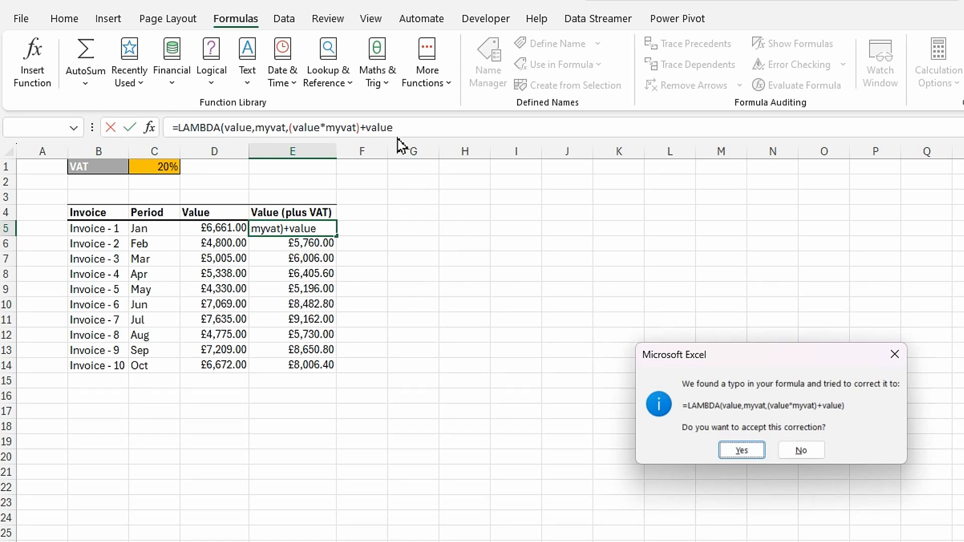
click(741, 451)
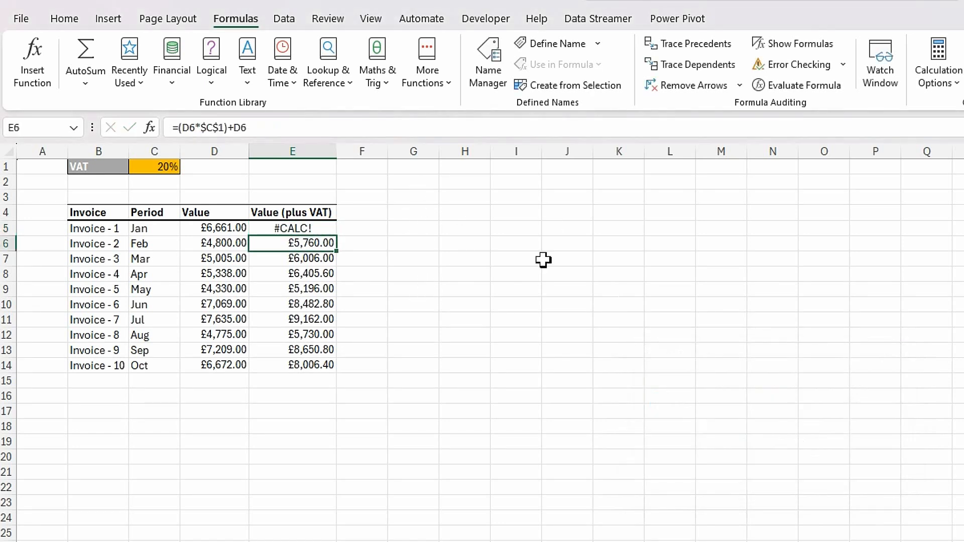
- Clear the Value (plus VAT) formulas from E6:E14, leaving the LAMBDA formula in E5
click(326, 232)
click(407, 129)
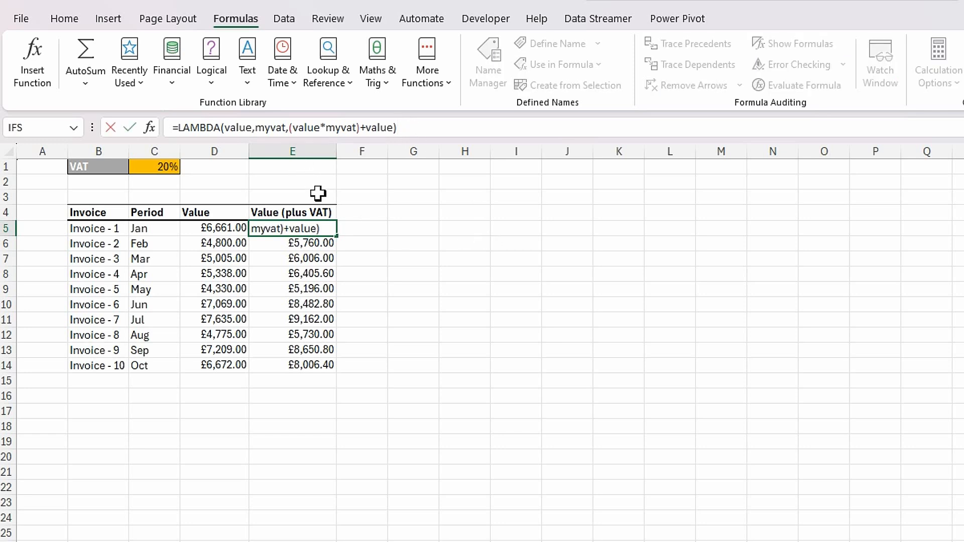
drag(312, 243, 317, 367)
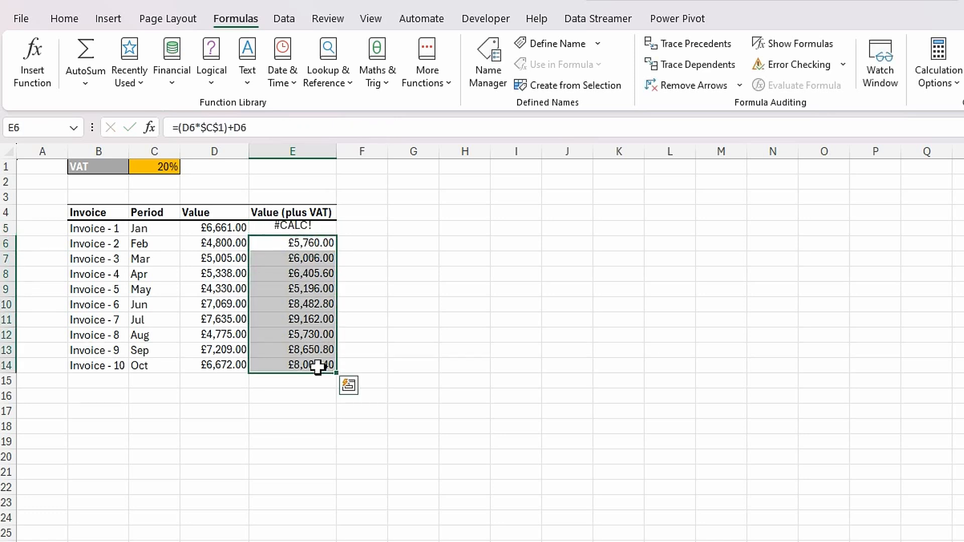
key(Delete)
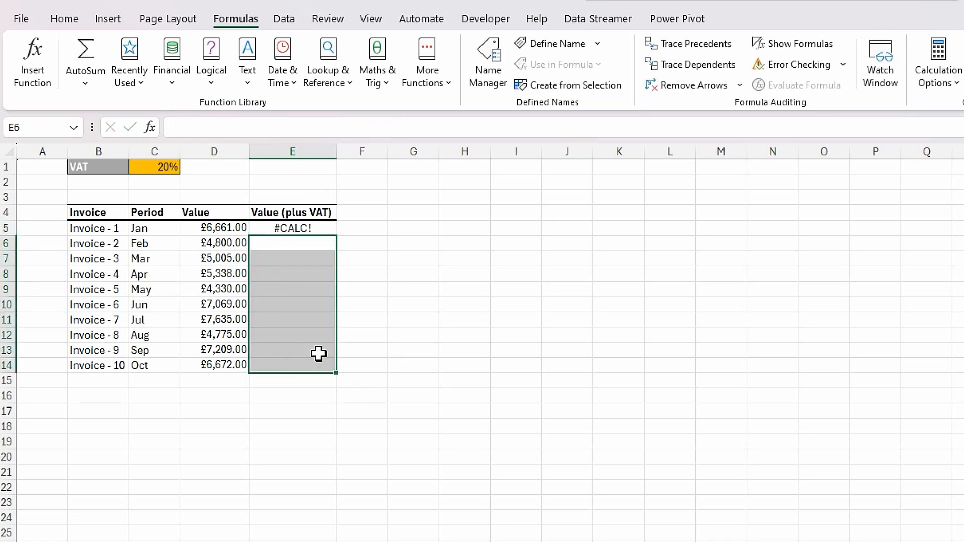
- Test the LAMBDA in E5 by appending the arguments (D5,C1), giving =LAMBDA(value,myvat,(value*myvat)+value)(D5,C1)
click(293, 229)
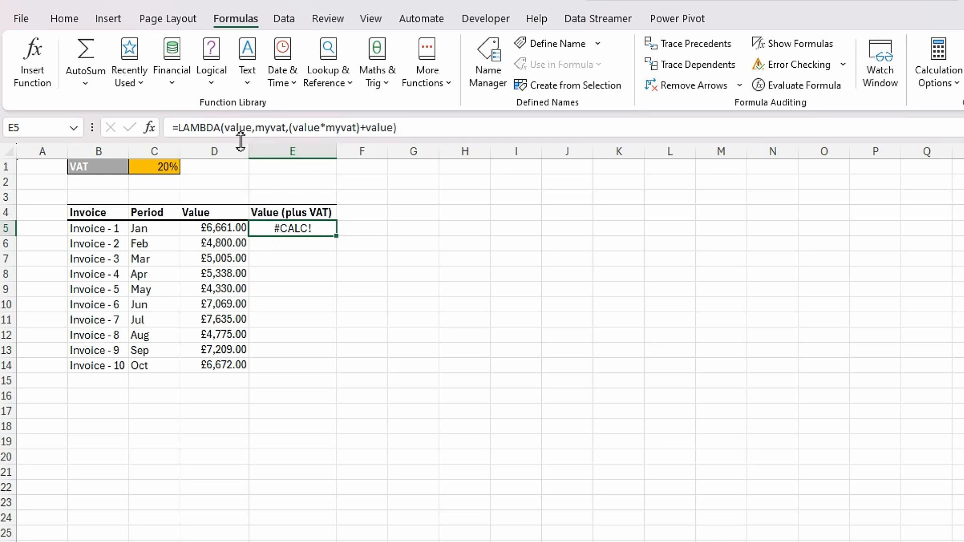
click(409, 128)
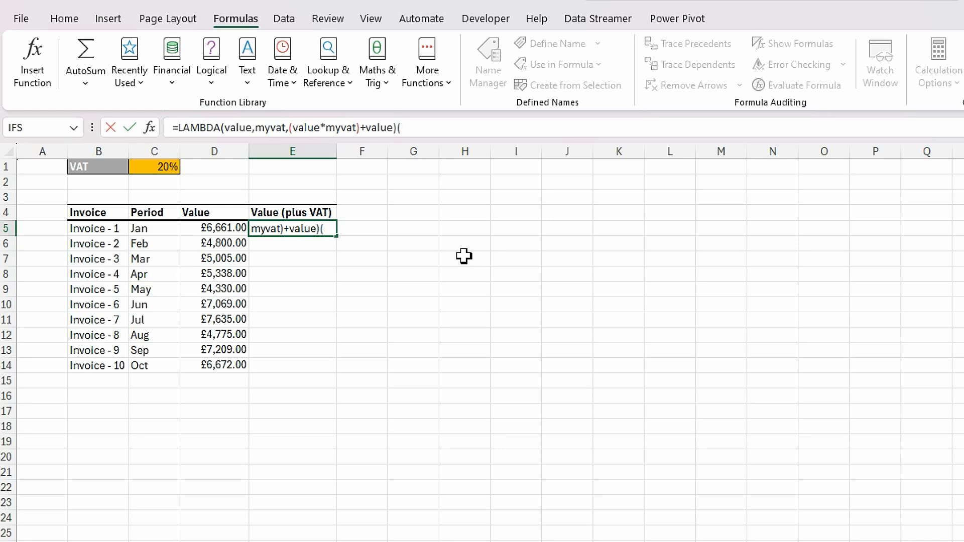
click(225, 229)
text(,)
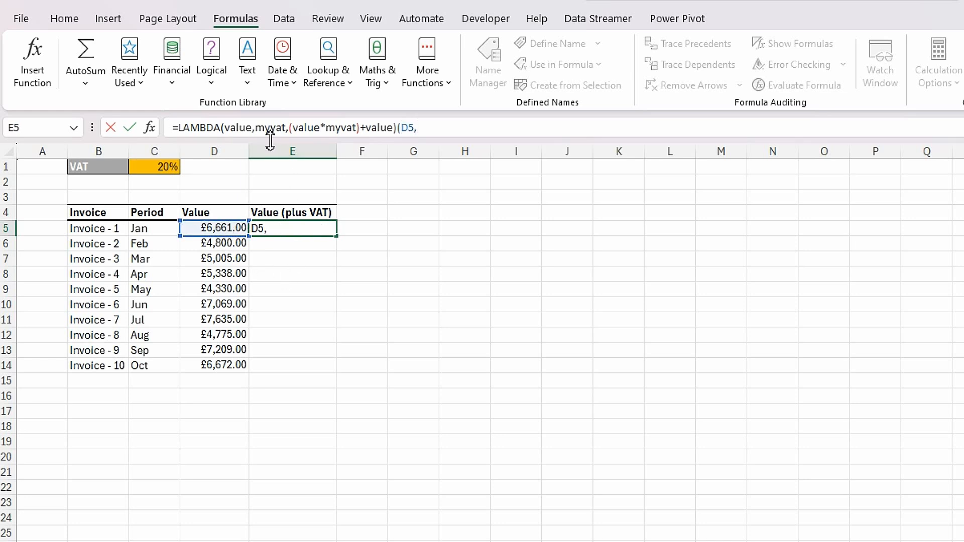
click(168, 167)
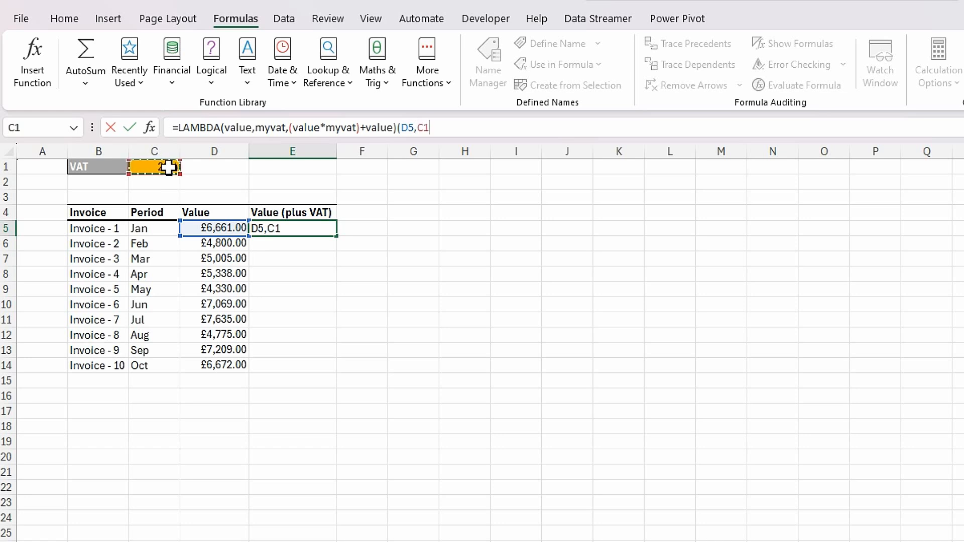
text())
key(Return)
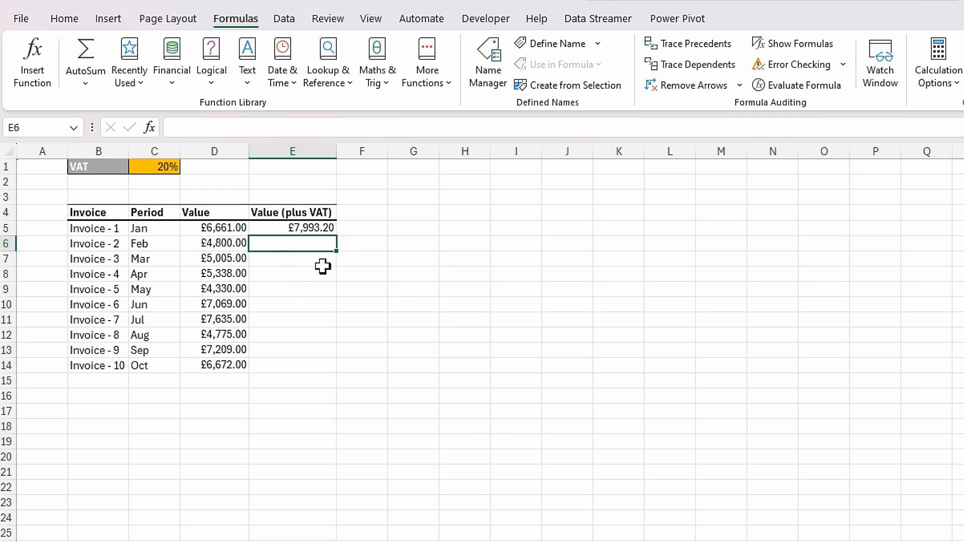
- Copy the LAMBDA definition from the E5 formula without its (D5,C1) arguments, and clear E5
click(301, 231)
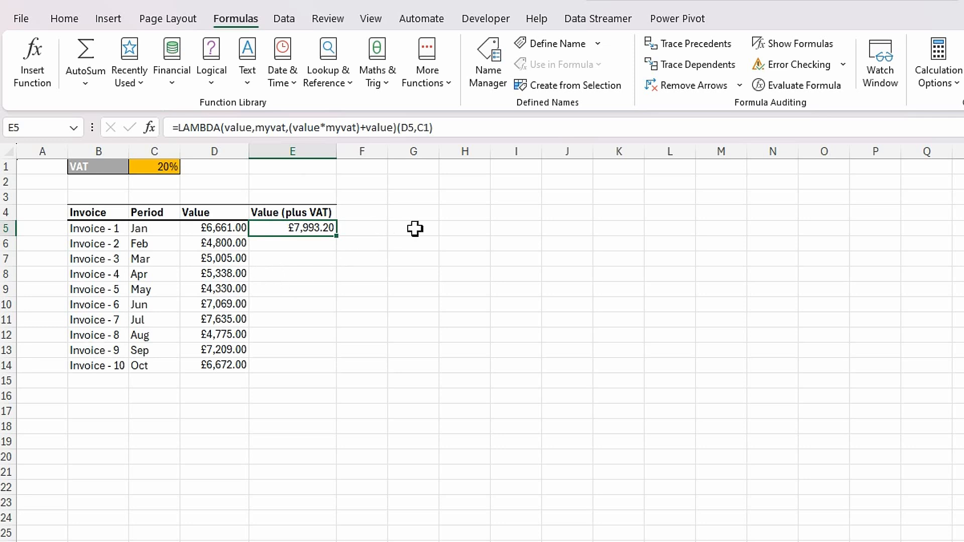
drag(400, 136, 150, 129)
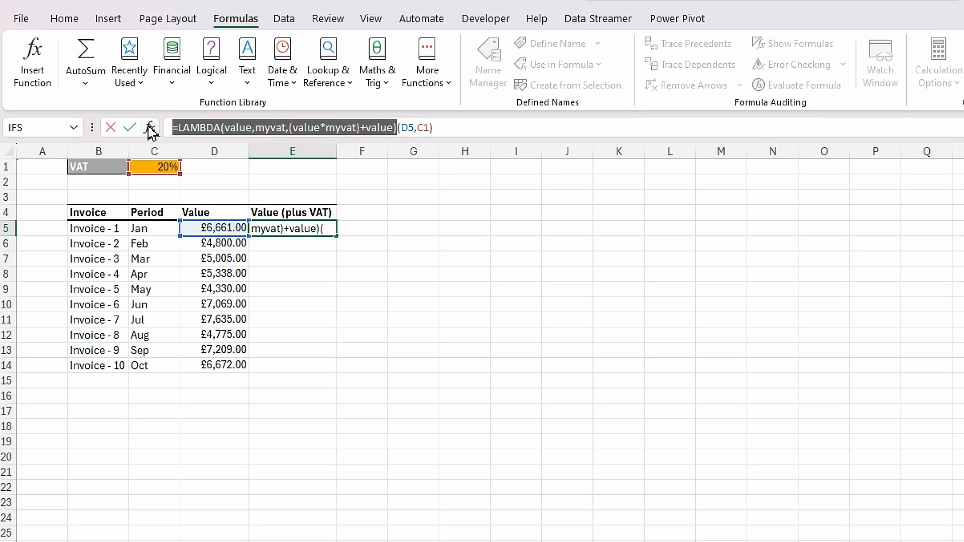
key(ctrl+Return)
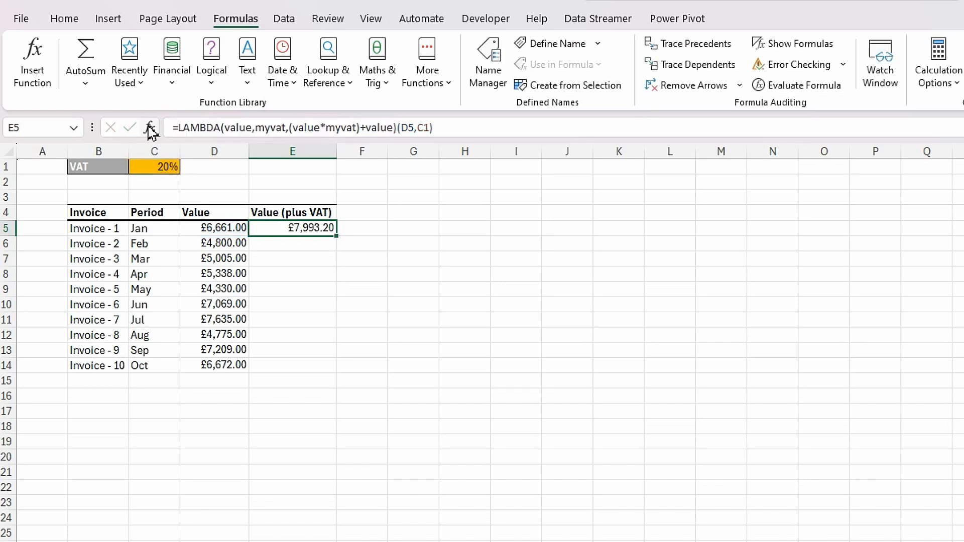
key(Delete)
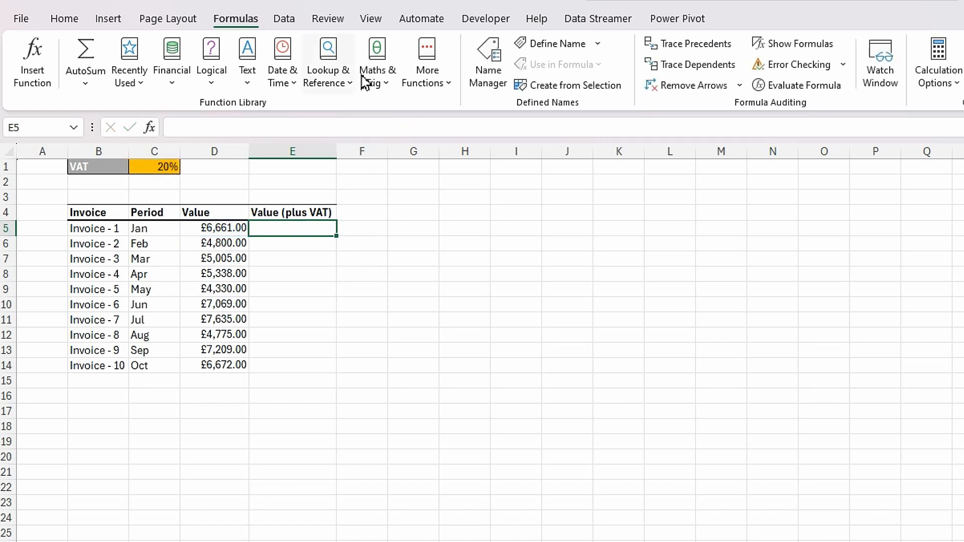
- Define the workbook-scoped name myTax with the copied formula =LAMBDA(value,myvat,(value*myvat)+value) as its reference
click(496, 75)
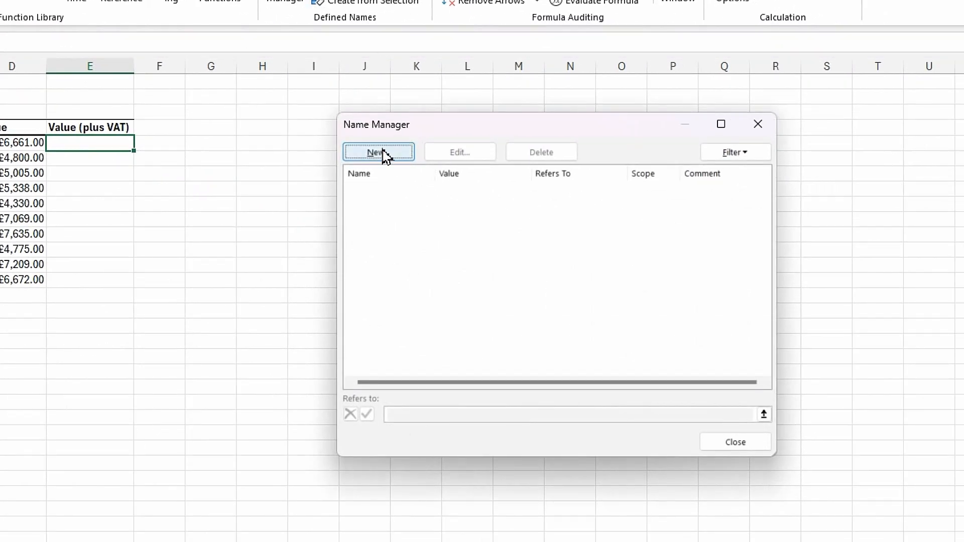
click(378, 153)
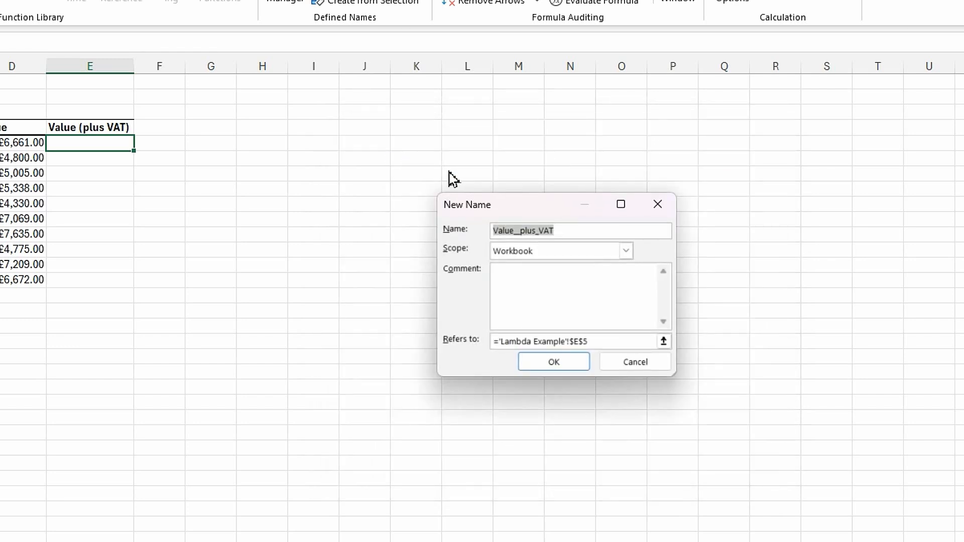
text(myTax)
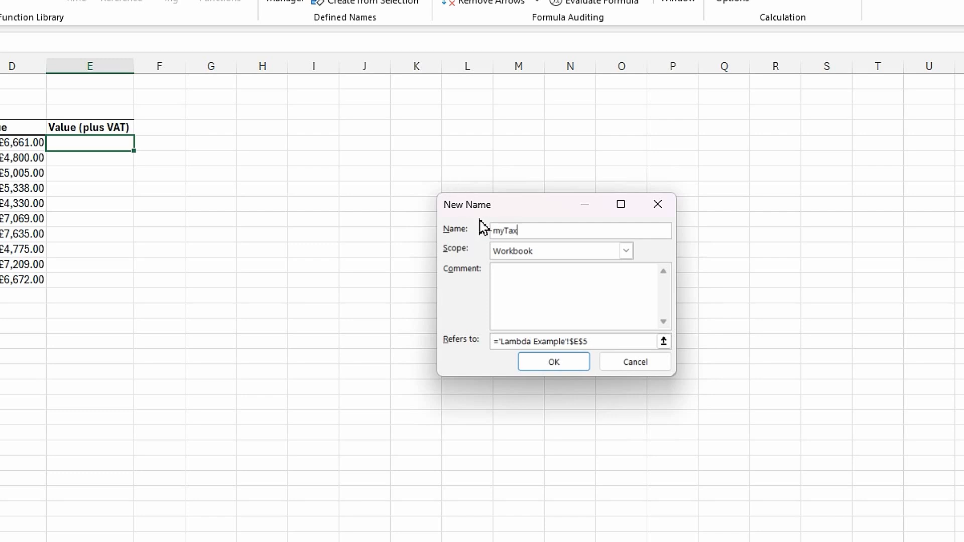
drag(613, 340, 458, 339)
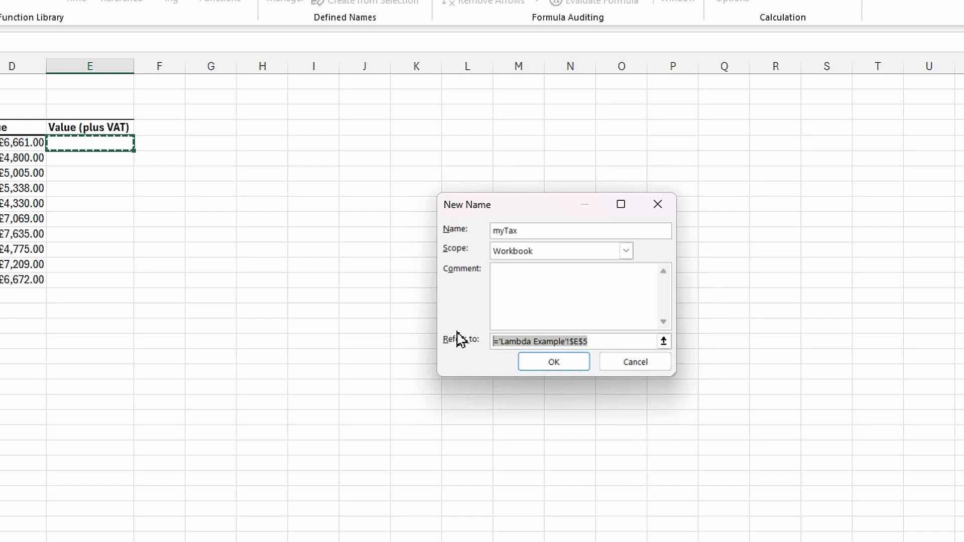
key(ctrl+v)
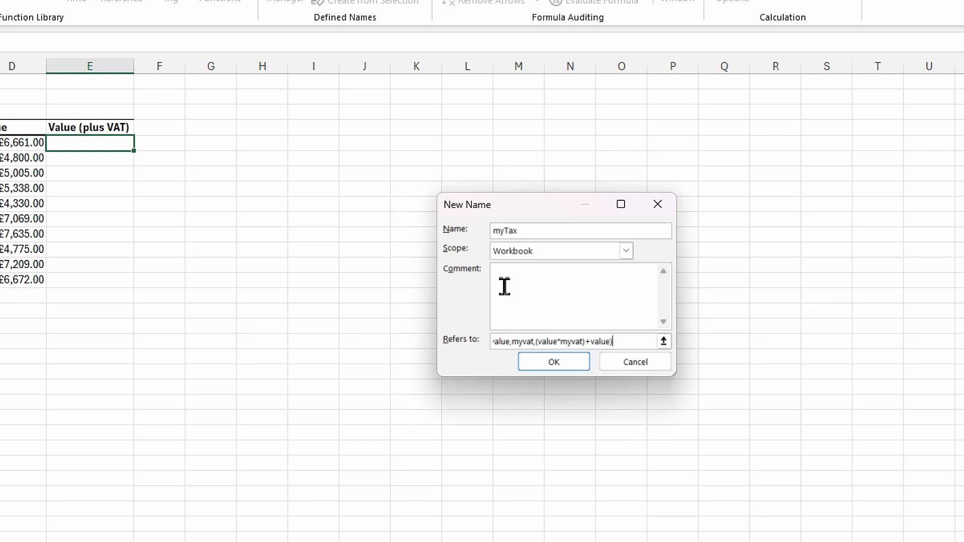
click(576, 366)
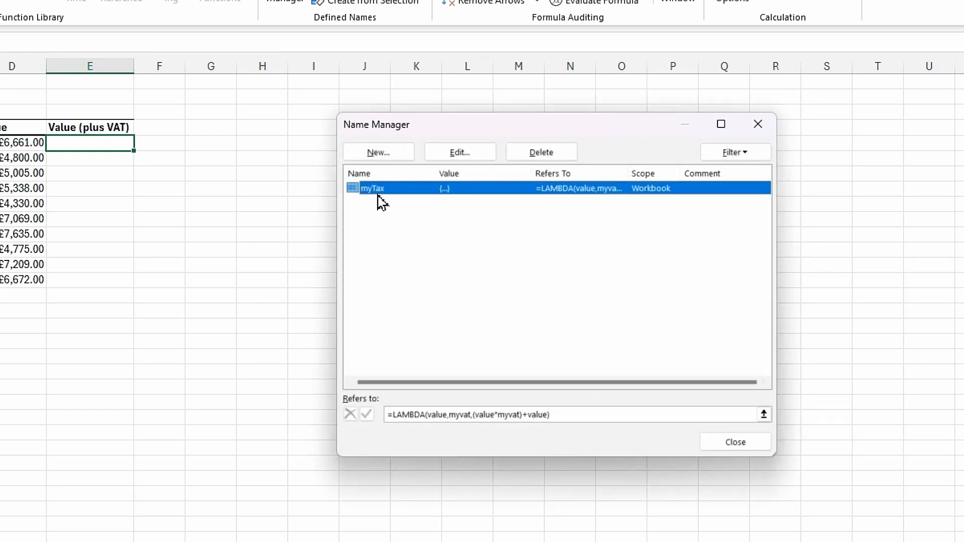
click(746, 445)
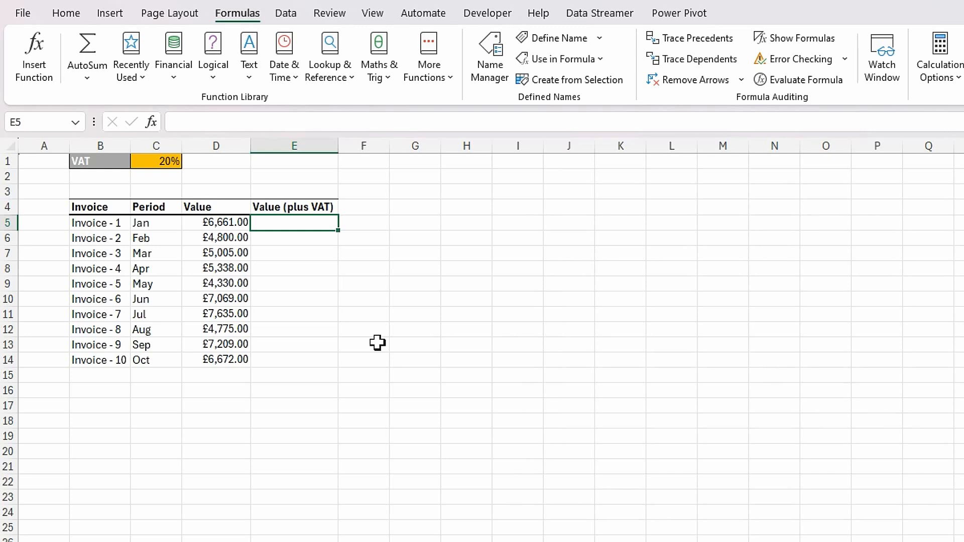
- Calculate the whole Value (plus VAT) column by entering =myTax(D5:D14,C1) in E5, and check the spilled formula
click(297, 281)
click(280, 222)
text(=my)
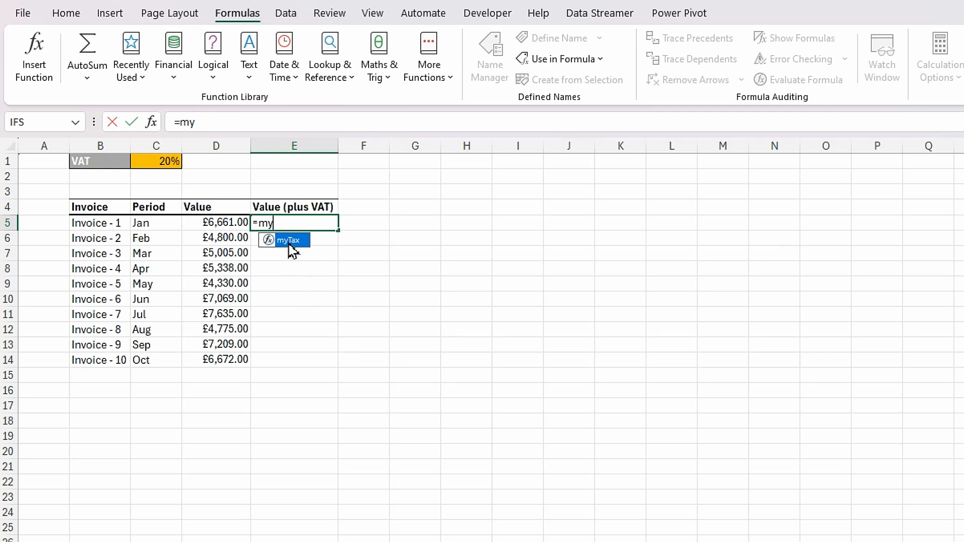
double_click(289, 243)
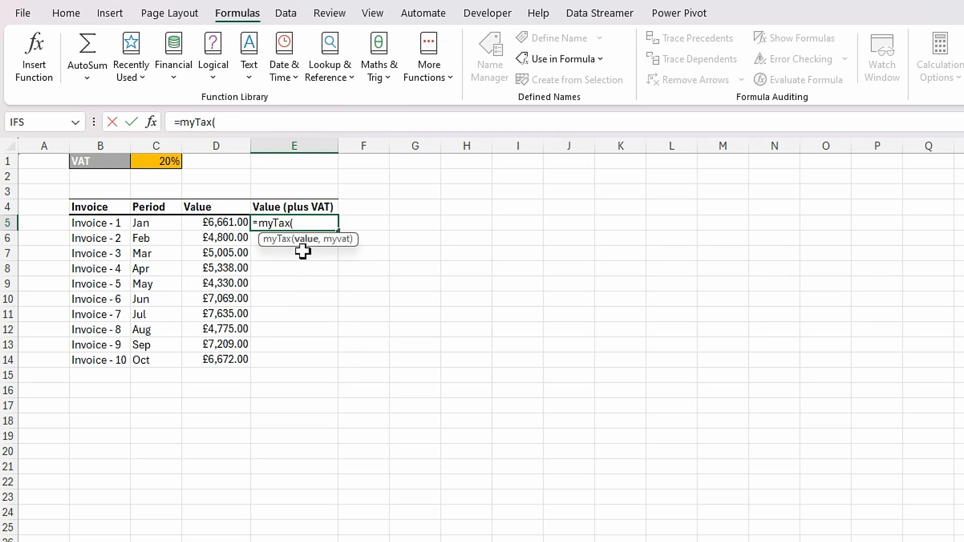
drag(221, 223, 222, 359)
text(,)
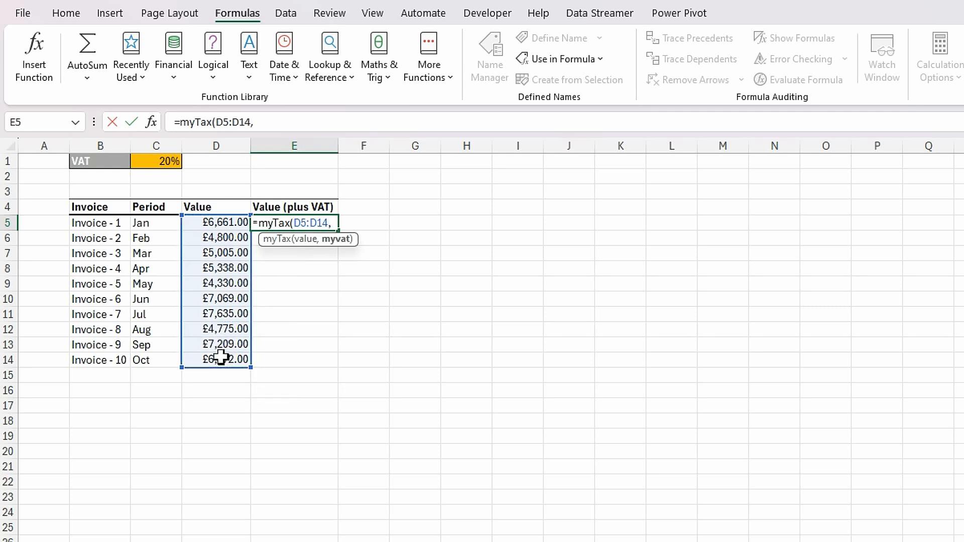
click(158, 164)
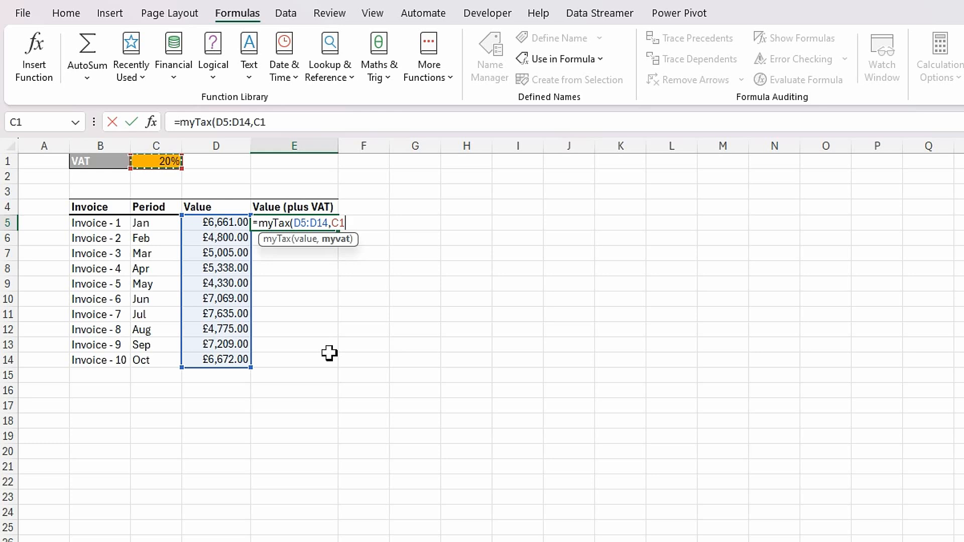
text())
key(Return)
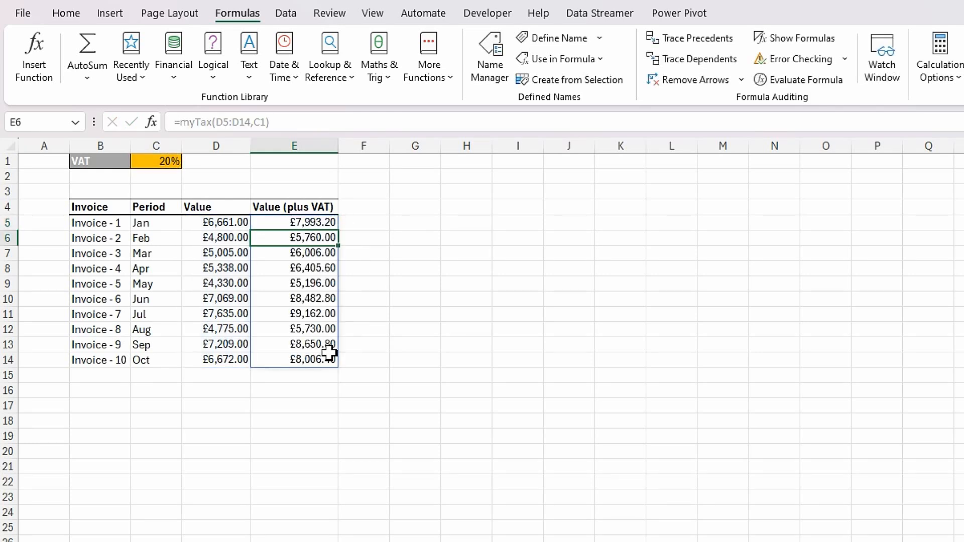
click(431, 292)
click(281, 222)
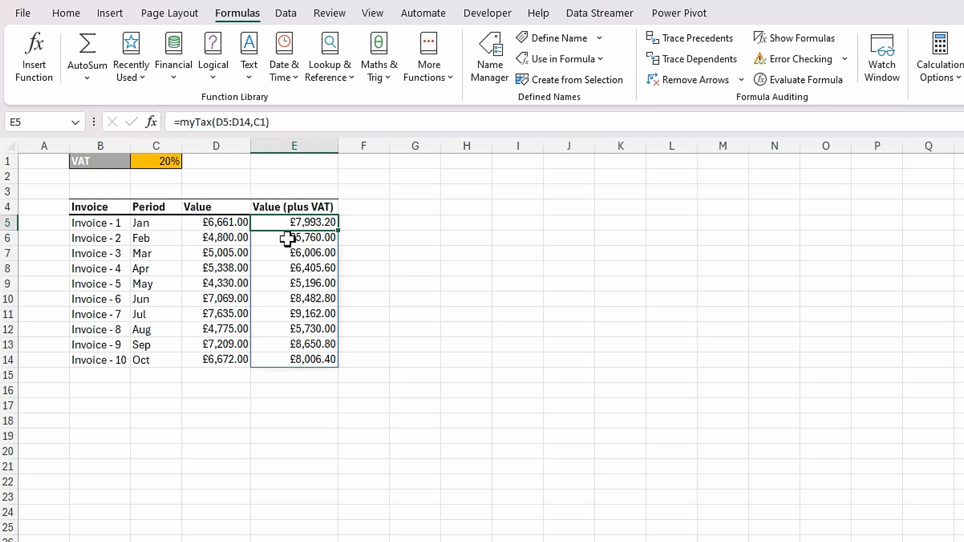
click(397, 298)
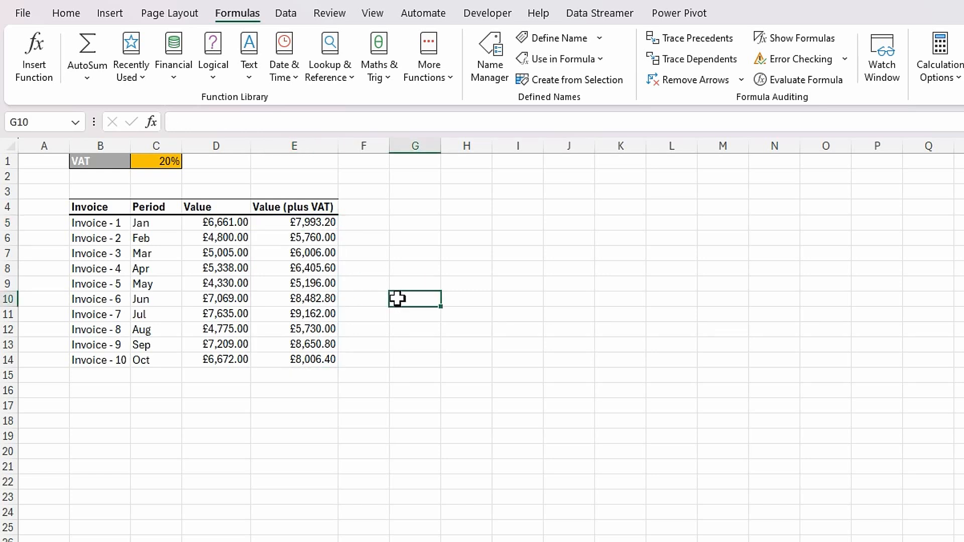
- Set the VAT rate in C1 to 30% and check the myTax formula in E5
click(317, 223)
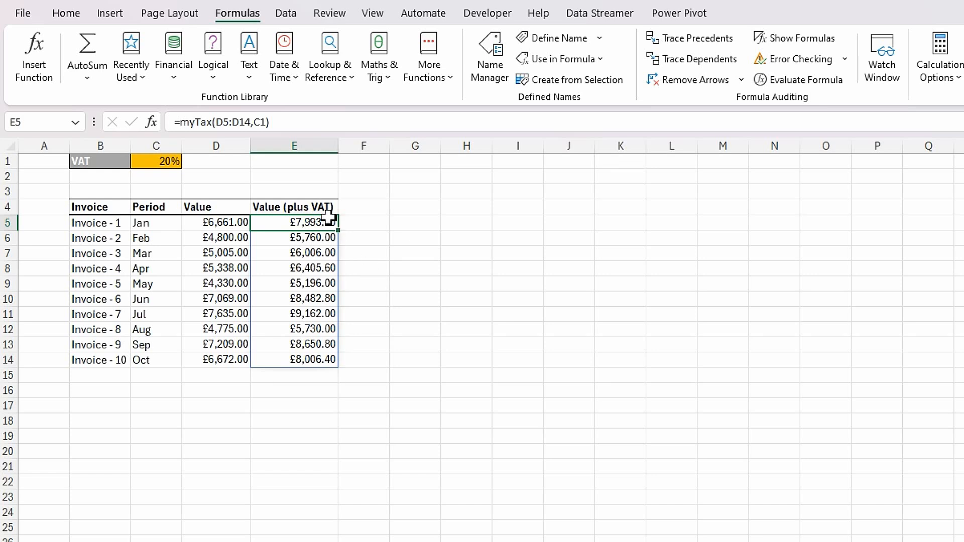
click(157, 164)
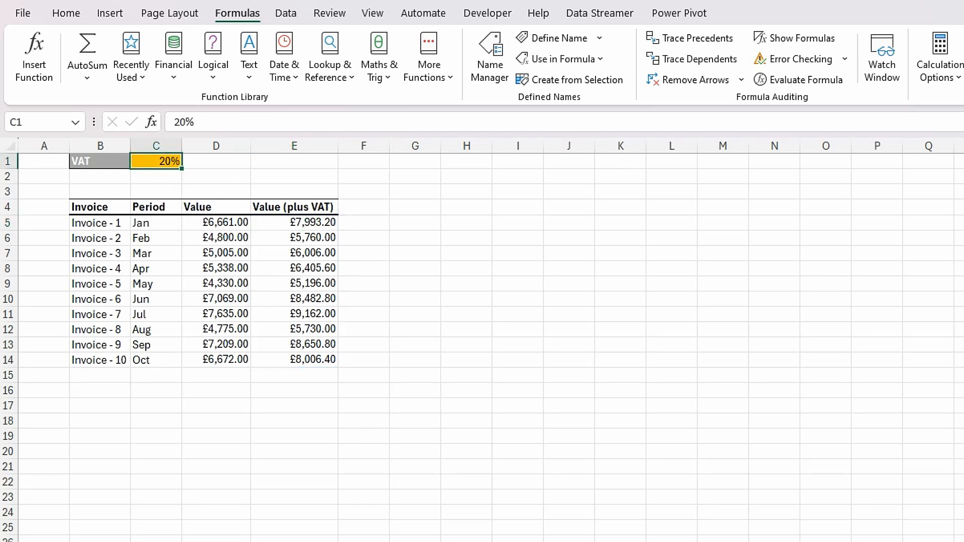
text(30)
key(Tab)
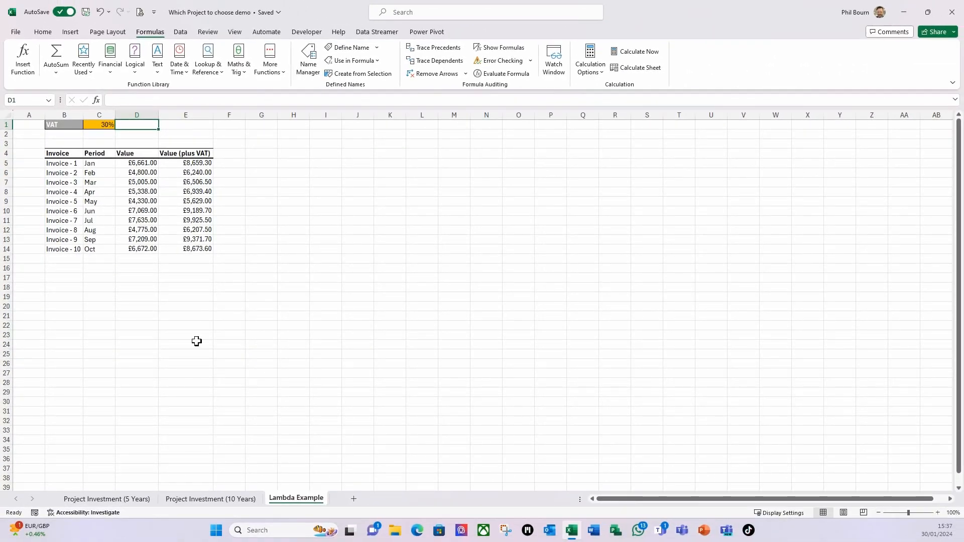
click(189, 163)
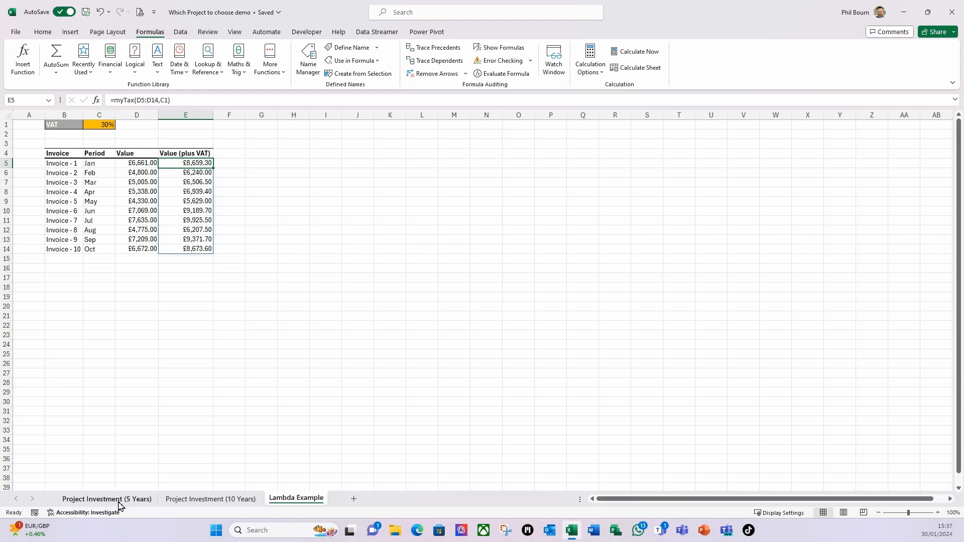
- Examine the Payback (YRS) formula for Project 1 on the Project Investment (5 Years) sheet
click(107, 499)
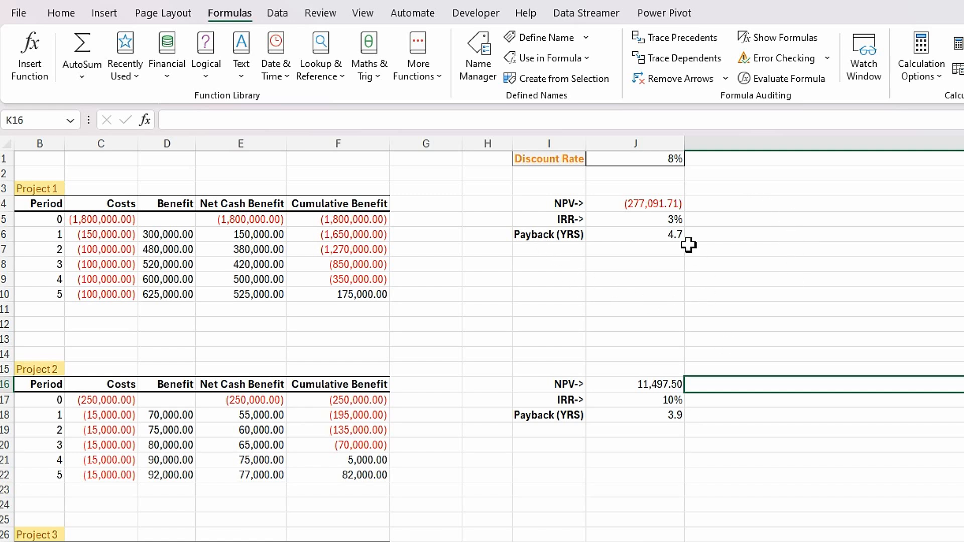
click(664, 233)
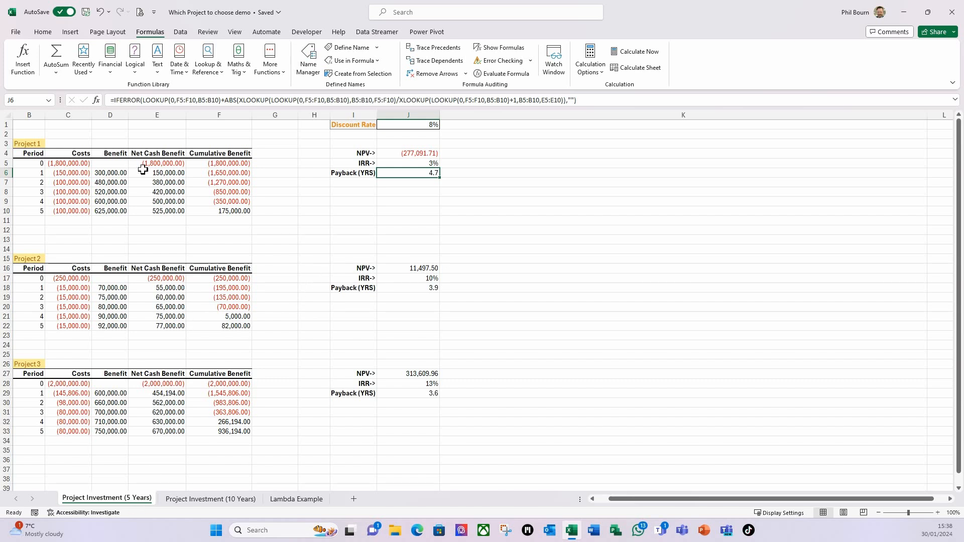
- Set the discount rate in J1 of the Project Investment (10 Years) sheet to 8%
click(195, 500)
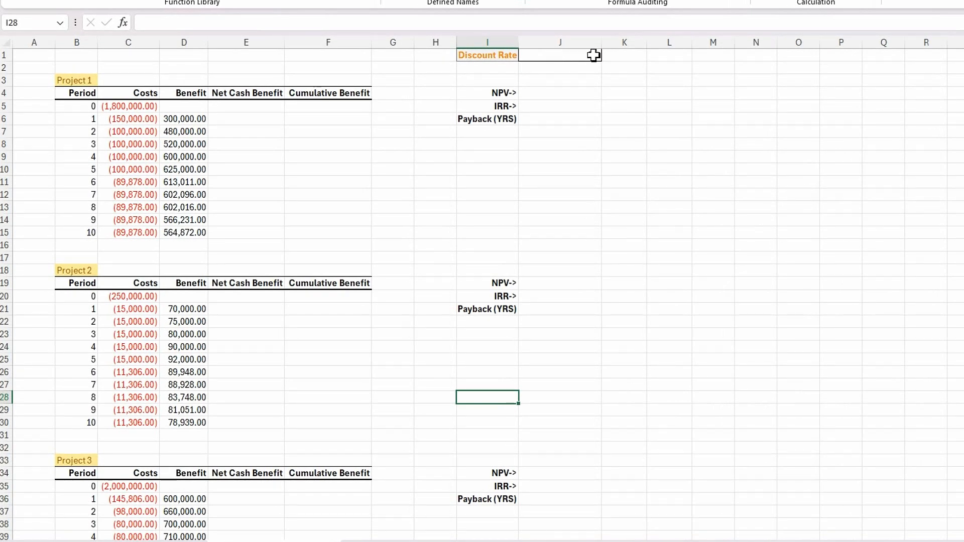
click(575, 92)
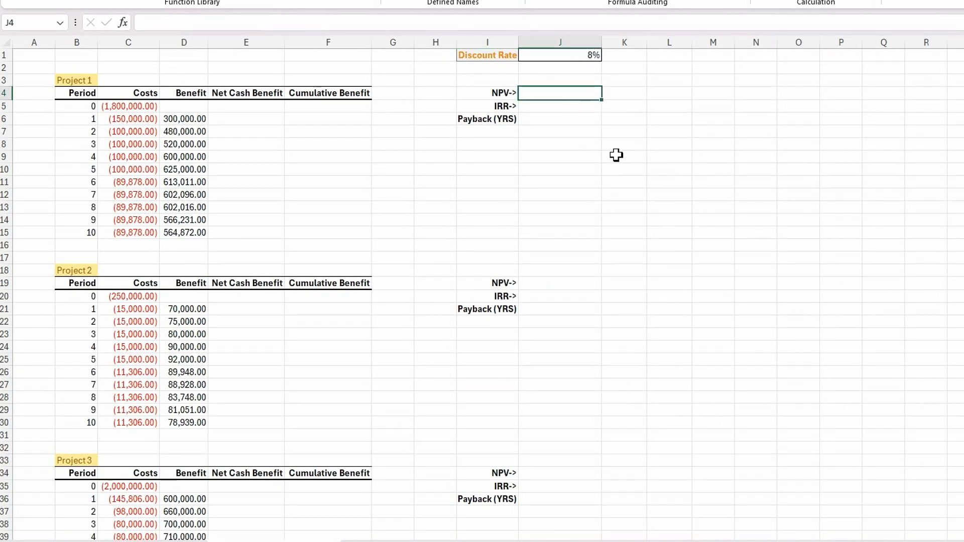
text(=npv)
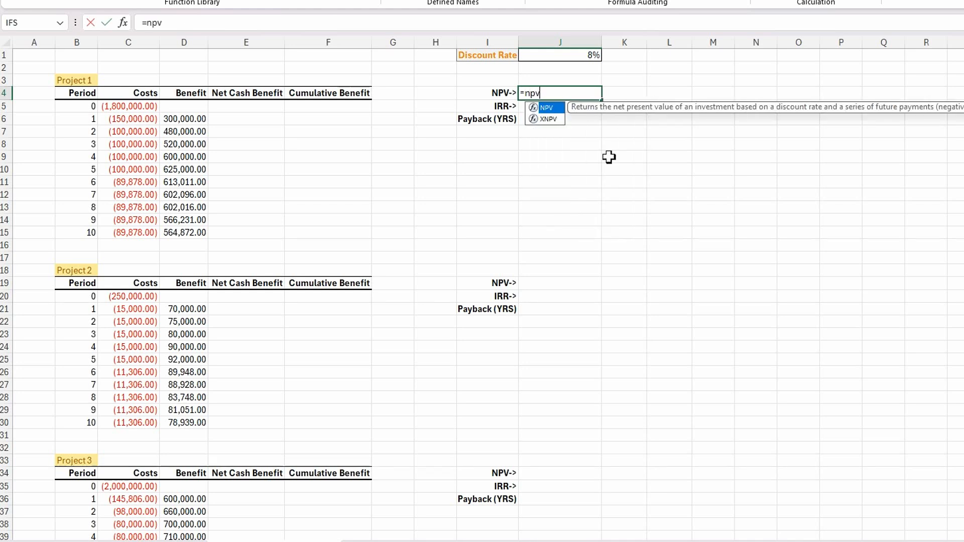
key(Tab)
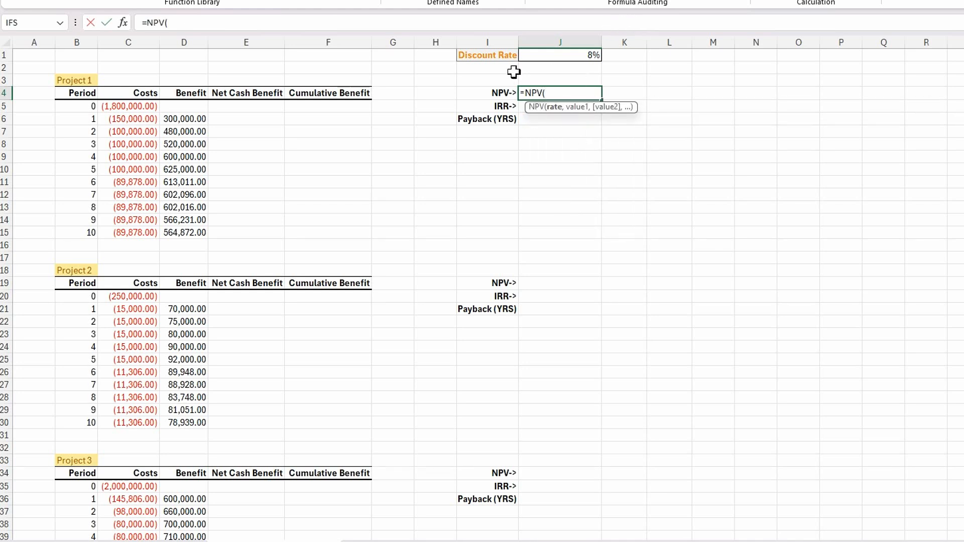
click(559, 56)
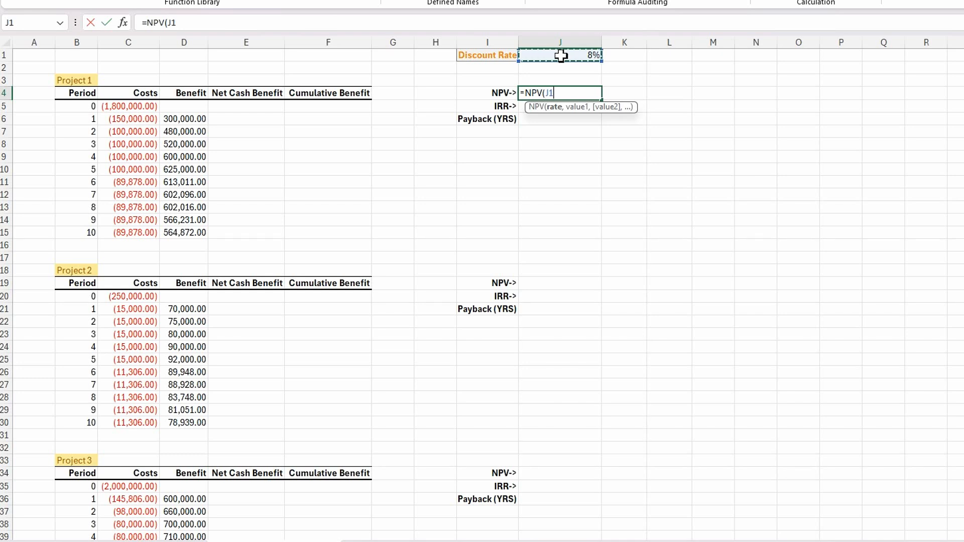
key(F4)
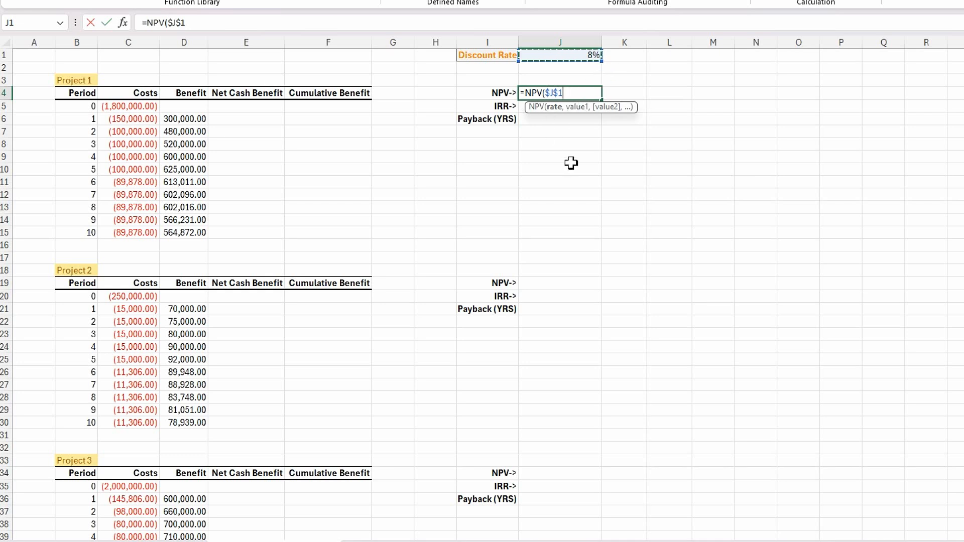
text(,)
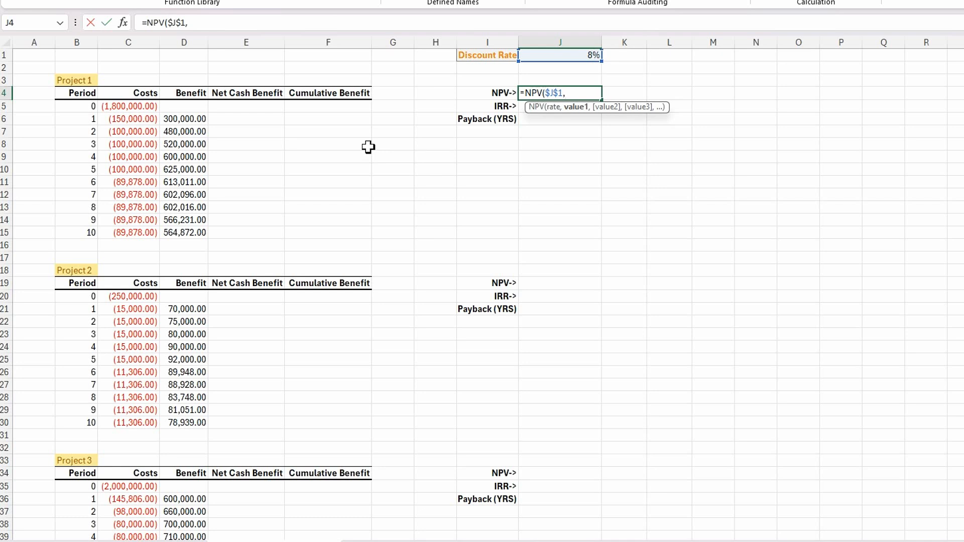
key(Escape)
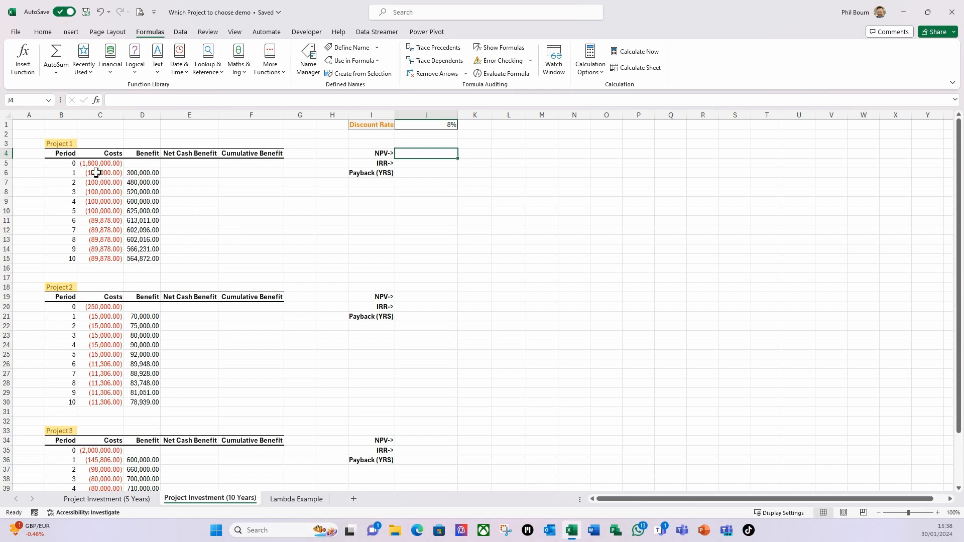
- Calculate Net Cash Benefit for periods 0 to 10 in all three projects by AutoSumming each row's Costs and Benefit
drag(98, 163, 195, 255)
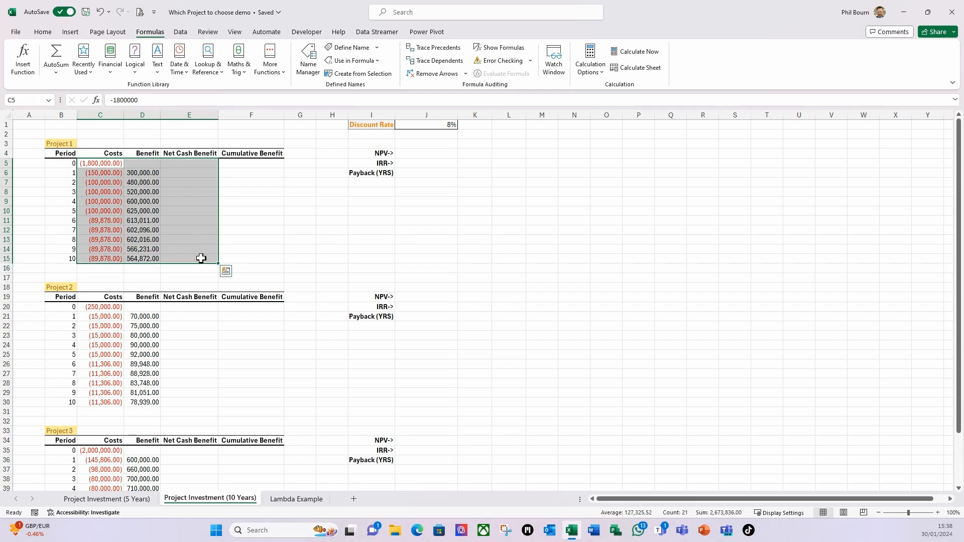
key(alt+equal)
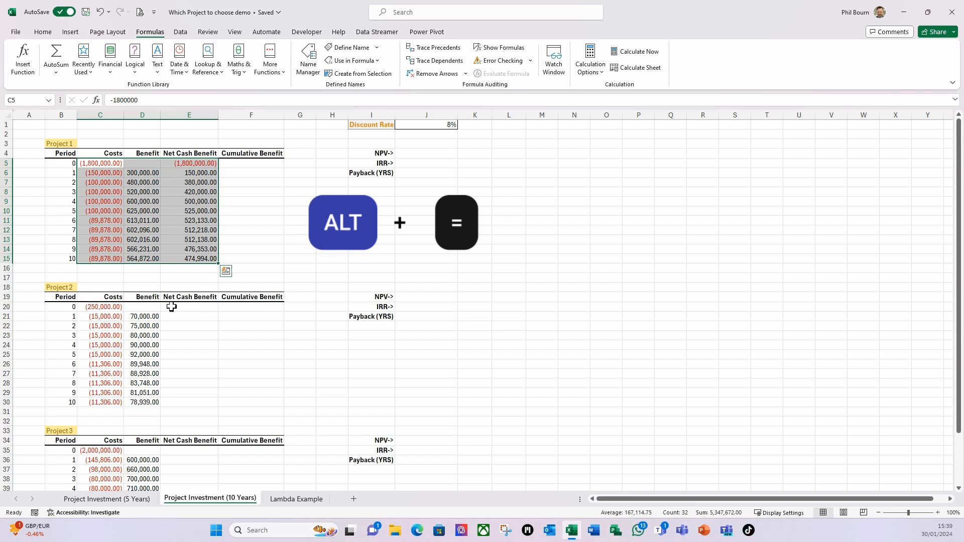
drag(104, 307, 196, 400)
key(alt+equal)
scroll(189, 370, down, 3)
drag(104, 368, 177, 458)
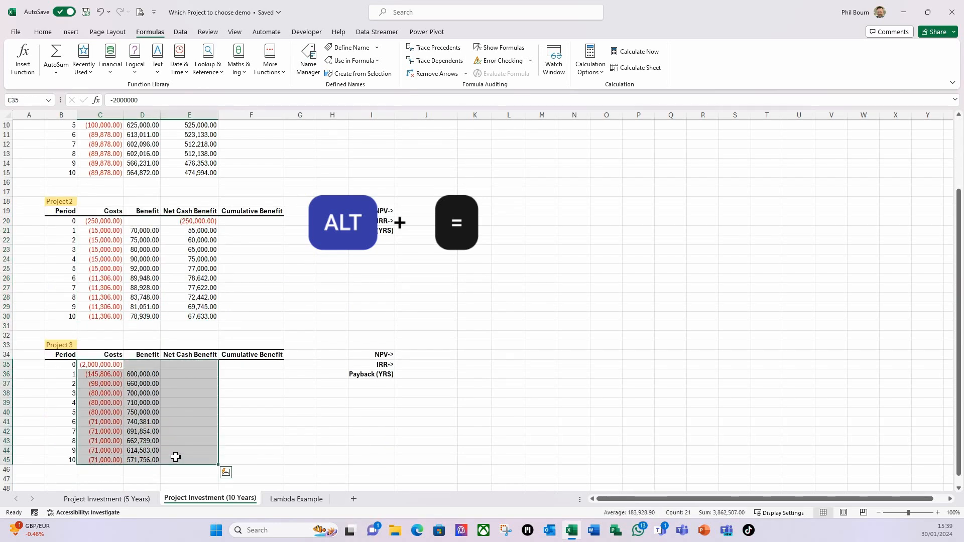
key(alt+equal)
scroll(237, 241, up, 3)
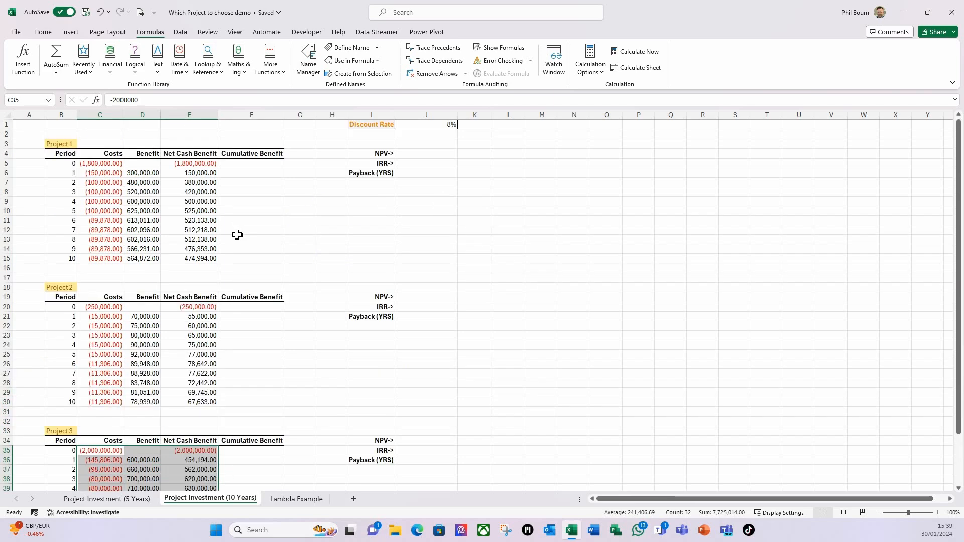
- Calculate Project 1's Cumulative Benefit with =E5 in F5 and =F5+E6 in F6, filled down to F15
click(239, 166)
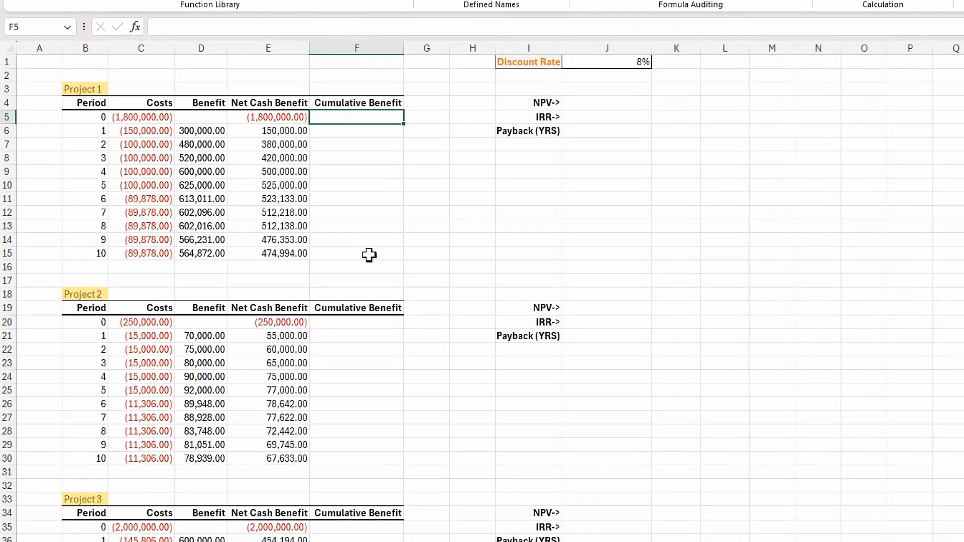
text(=)
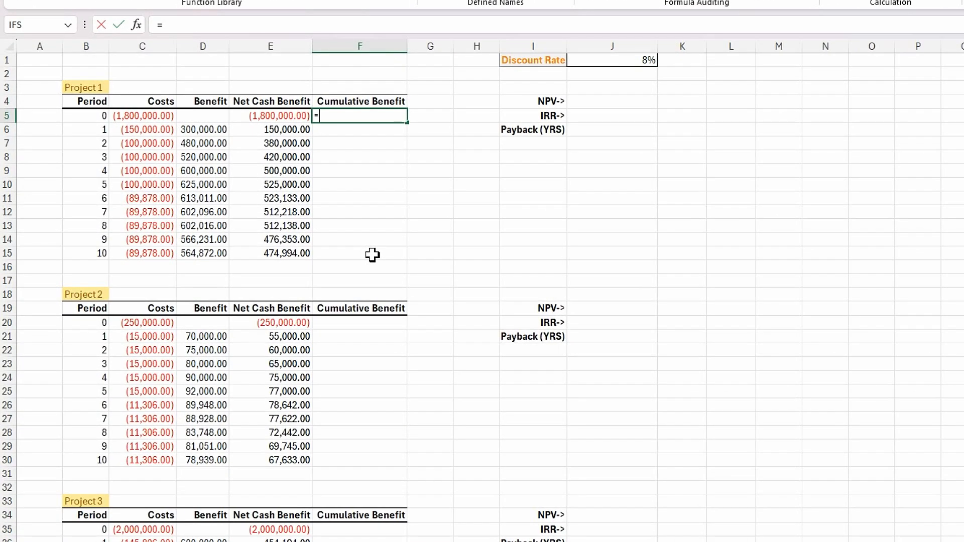
click(270, 121)
key(Return)
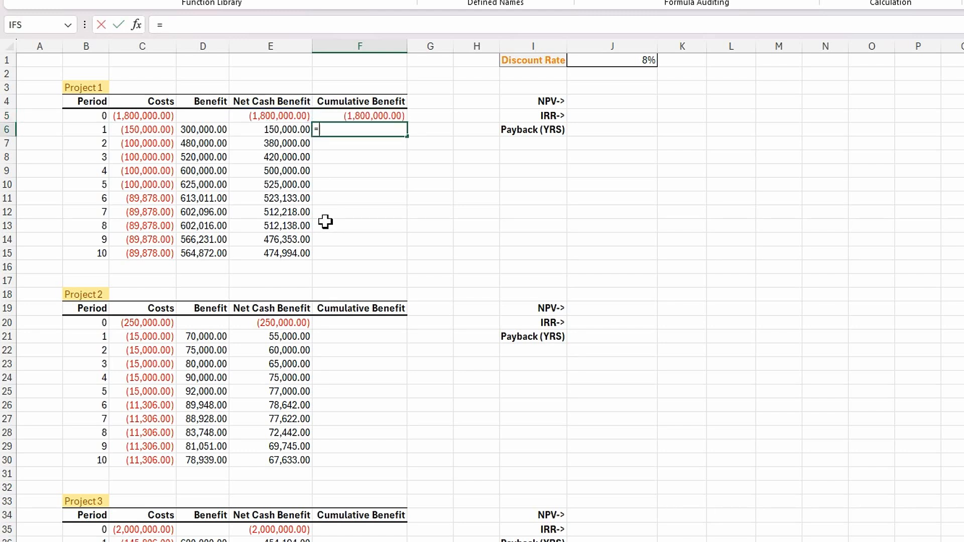
click(341, 116)
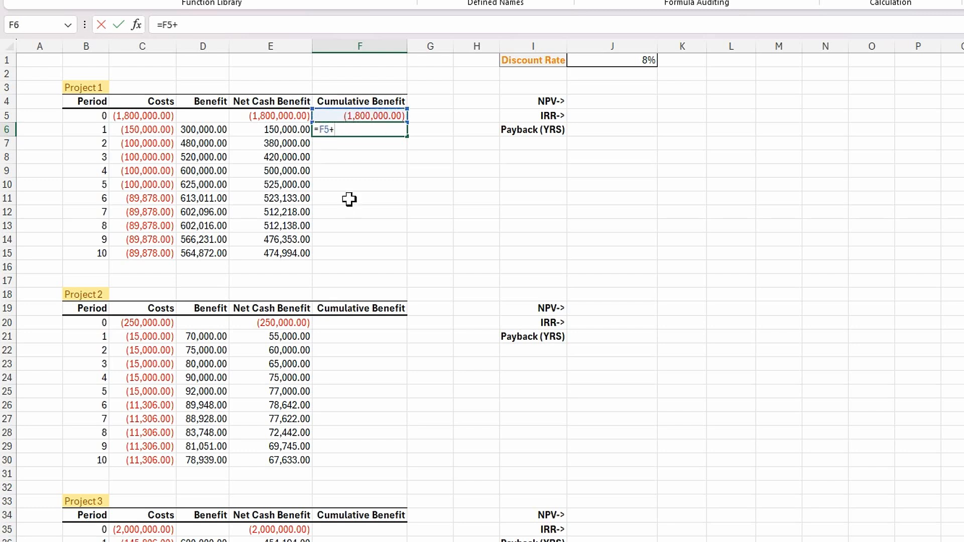
click(275, 130)
key(Return)
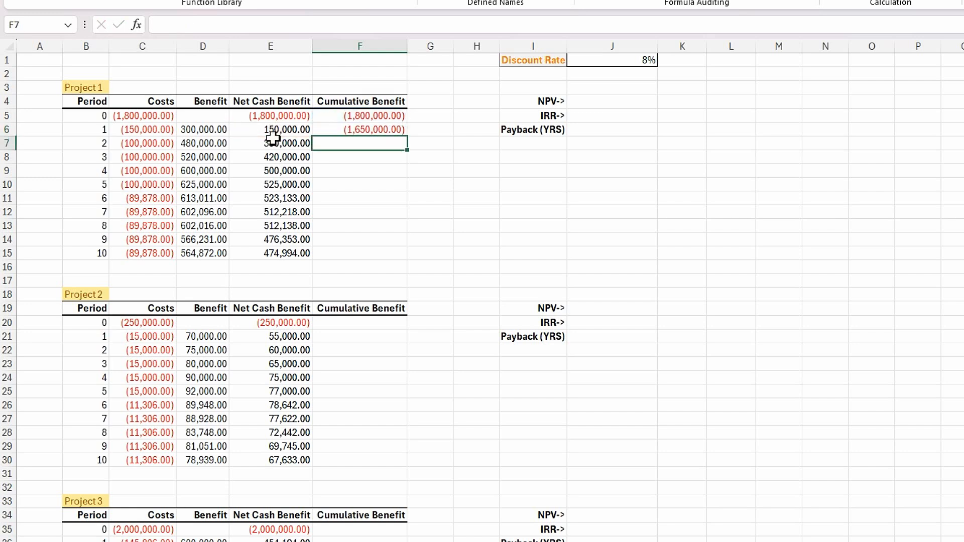
click(374, 132)
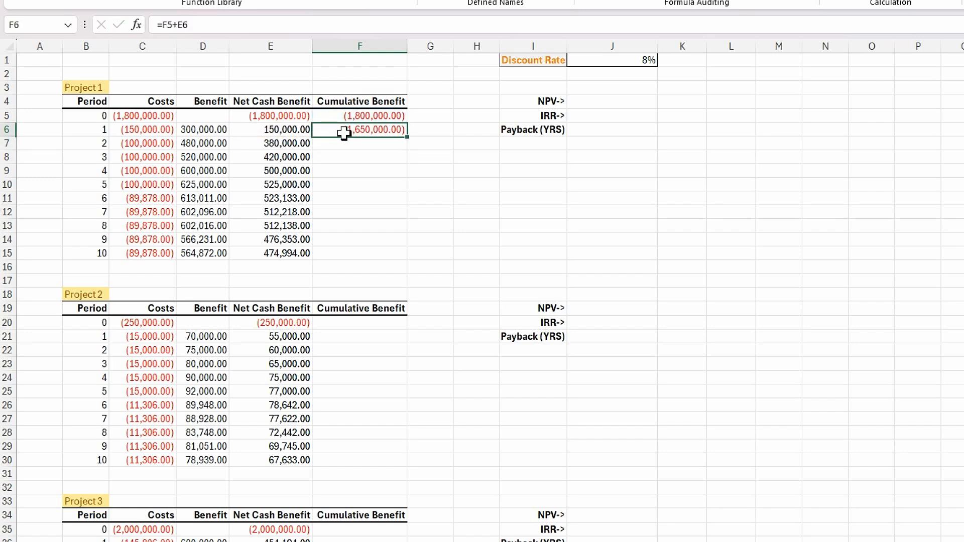
double_click(405, 135)
- Copy Project 1's Cumulative Benefit formulas in F5:F15 to Project 2 from F20 and Project 3 from F35
drag(375, 118, 380, 249)
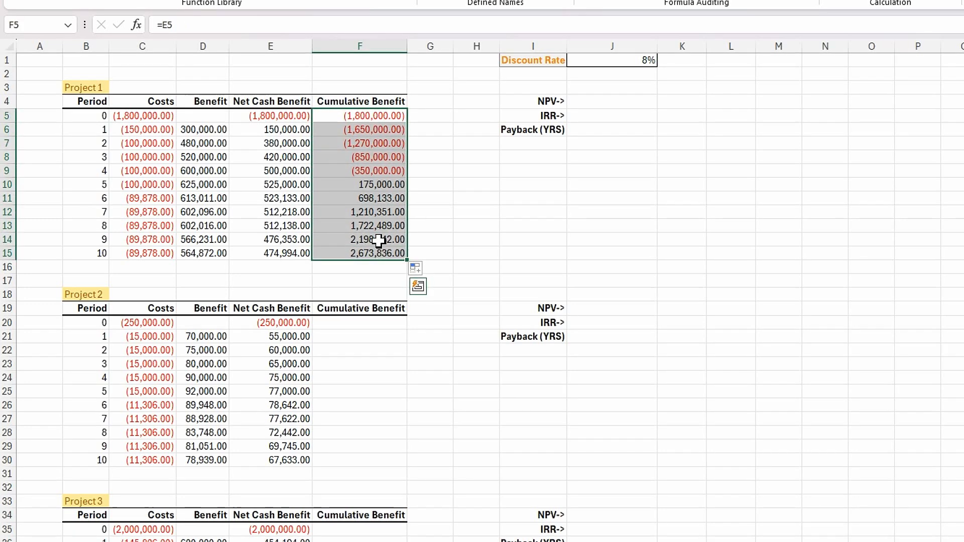
key(ctrl+v)
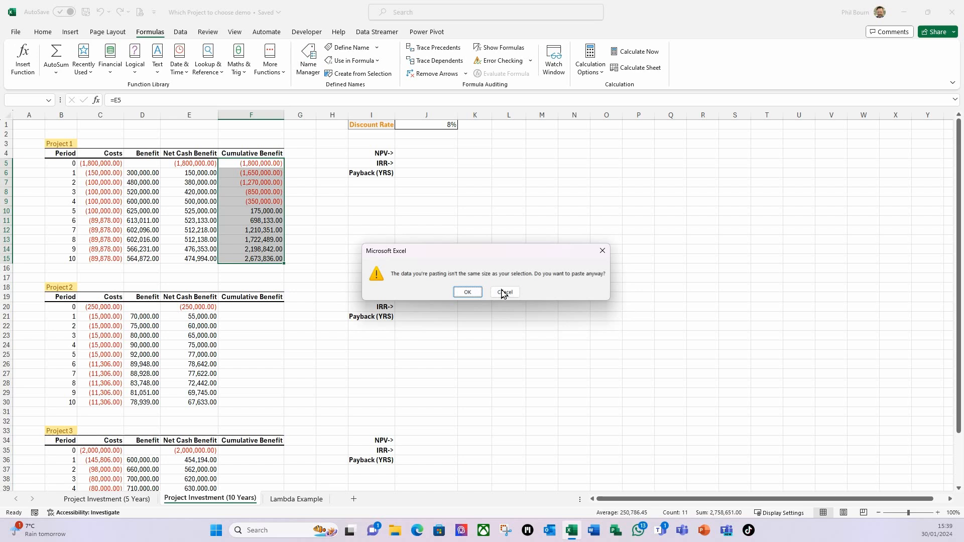
click(500, 292)
key(ctrl+c)
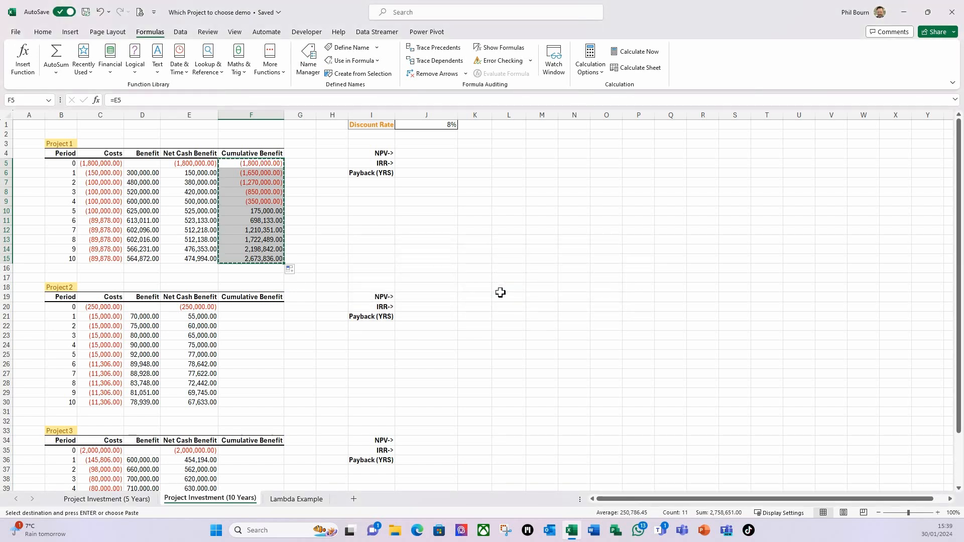
click(270, 309)
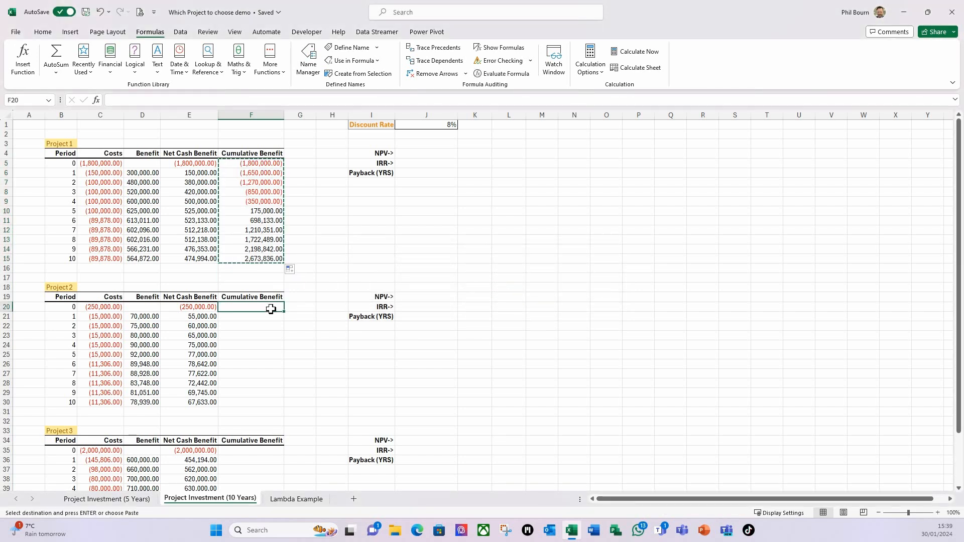
key(ctrl+v)
scroll(298, 296, down, 4)
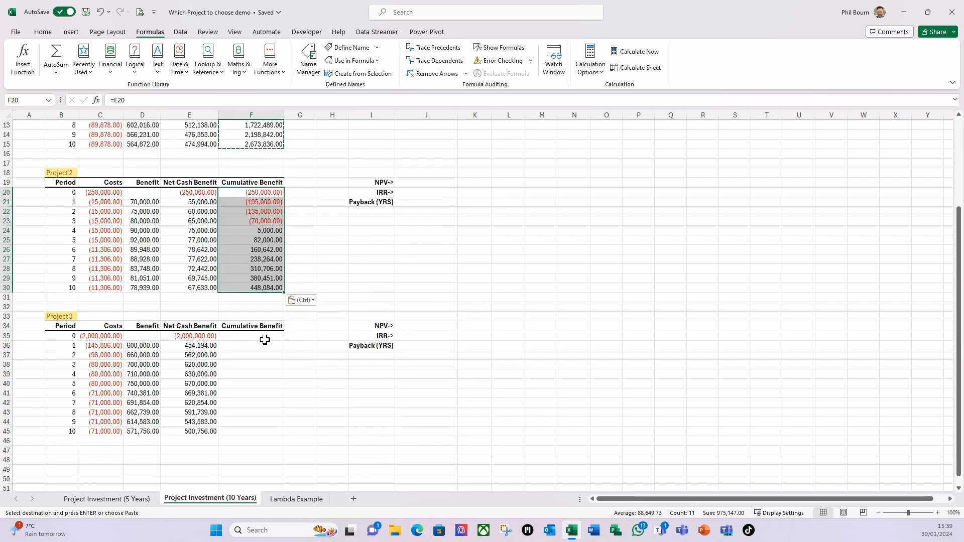
click(265, 337)
key(ctrl+v)
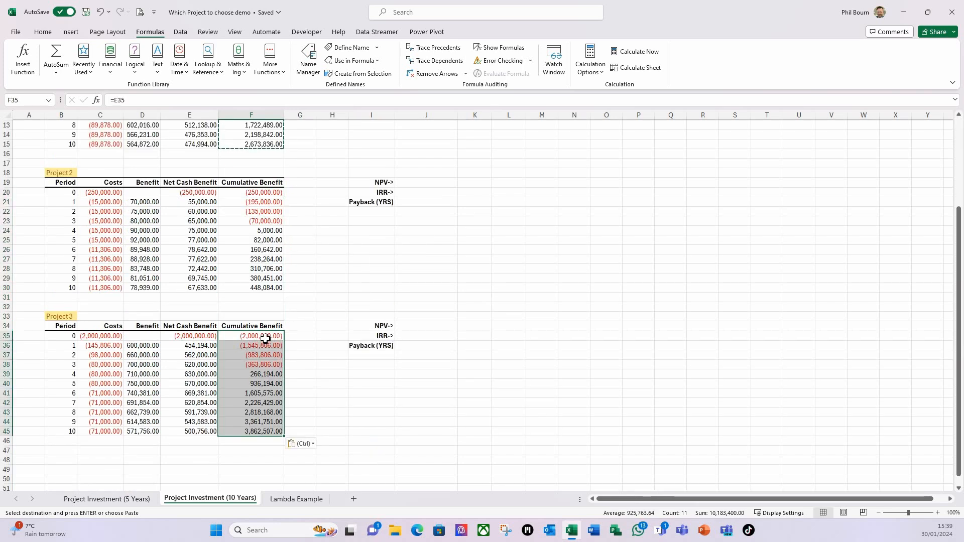
click(440, 224)
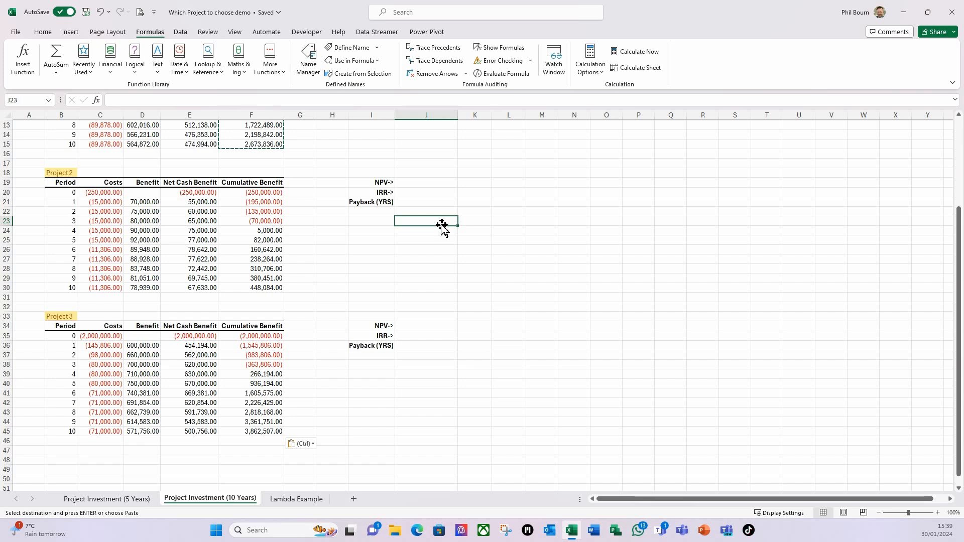
- Calculate Project 1's NPV in J4 with =NPV($J$1,E6:E15)+E5 and check the entered formula
scroll(440, 224, up, 4)
click(424, 154)
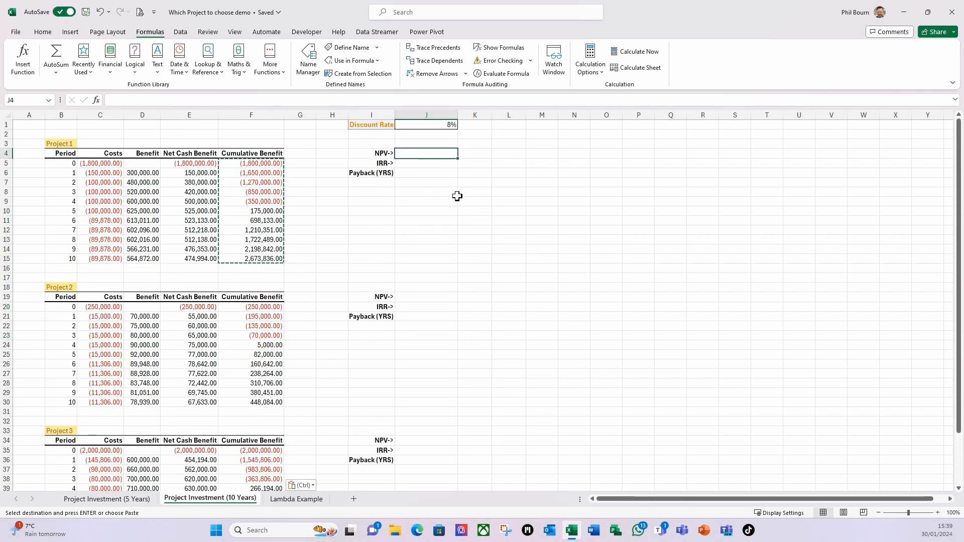
text(=np)
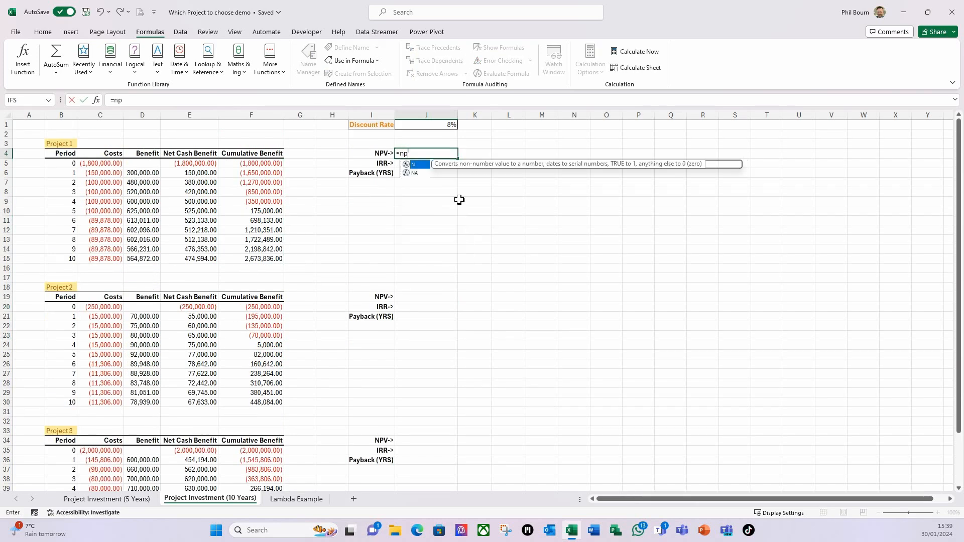
text(v)
key(Tab)
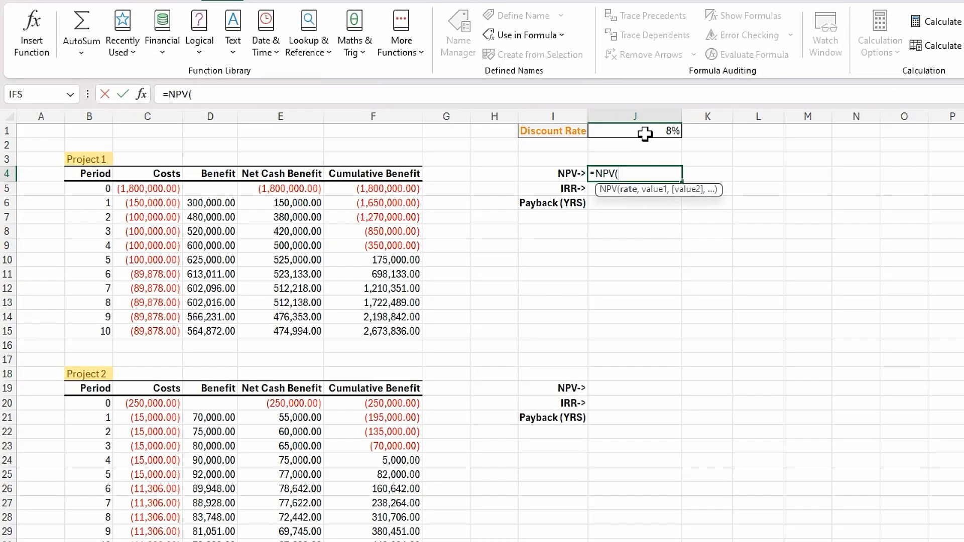
click(645, 133)
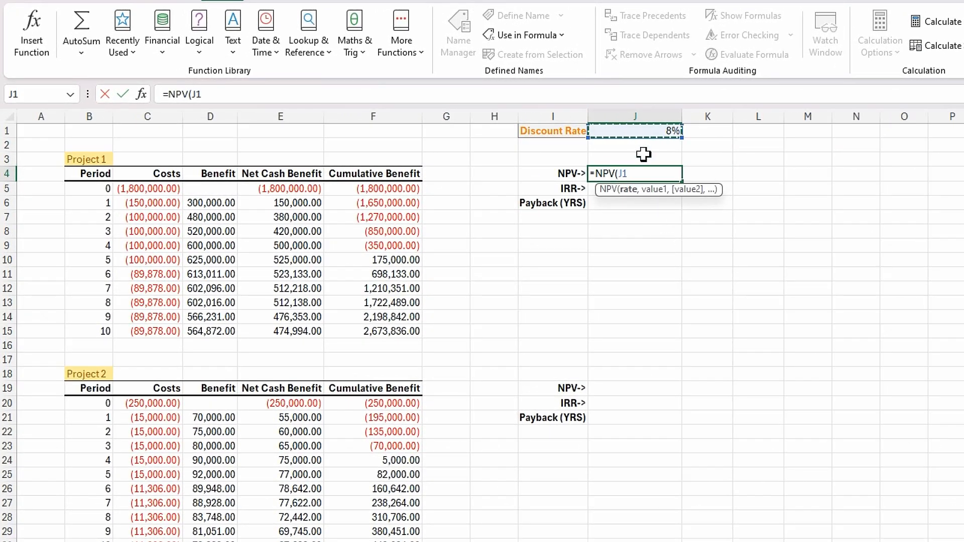
key(F4)
text(,)
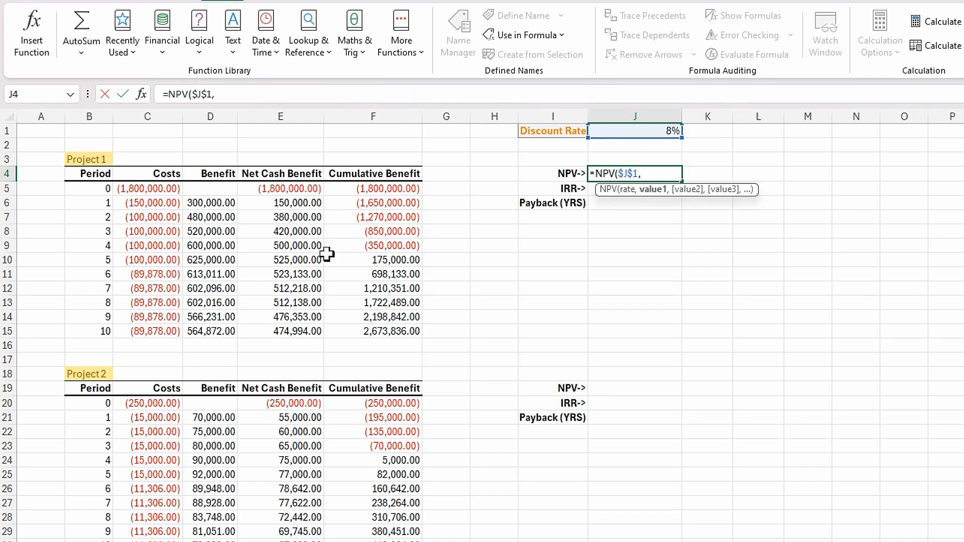
drag(287, 202, 287, 330)
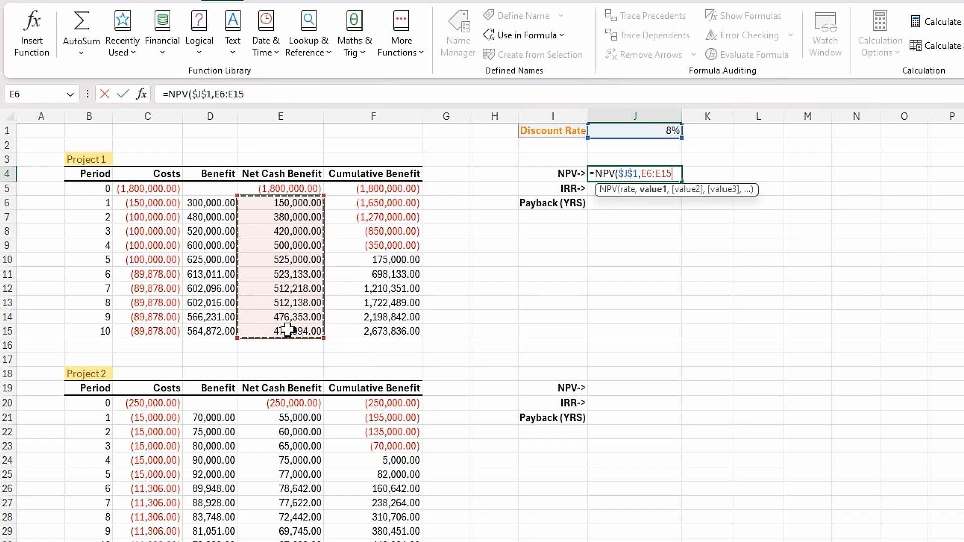
text()+)
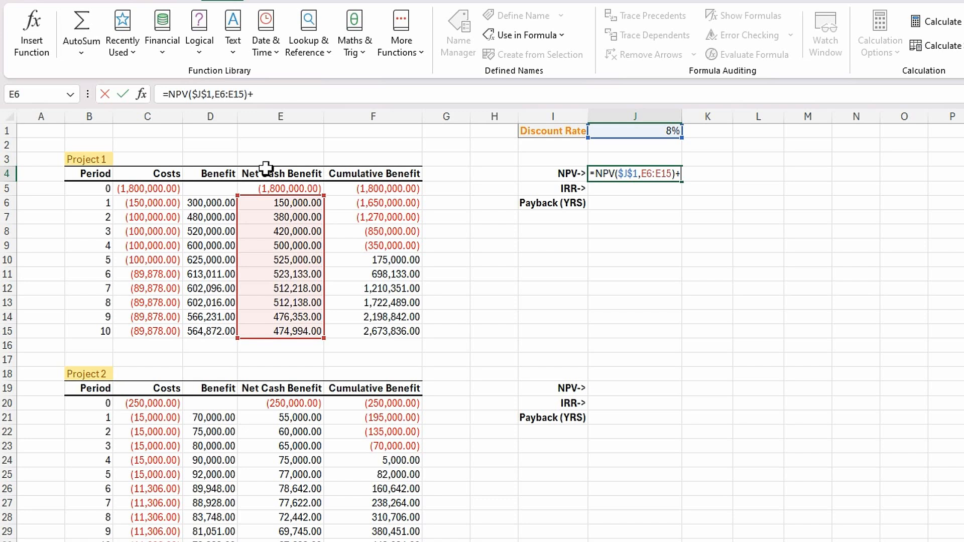
click(277, 189)
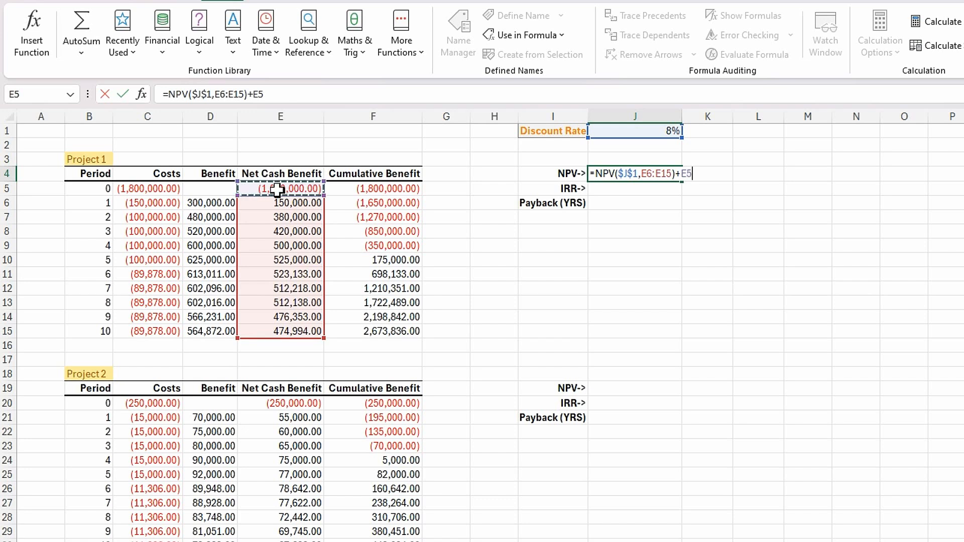
key(Return)
click(622, 174)
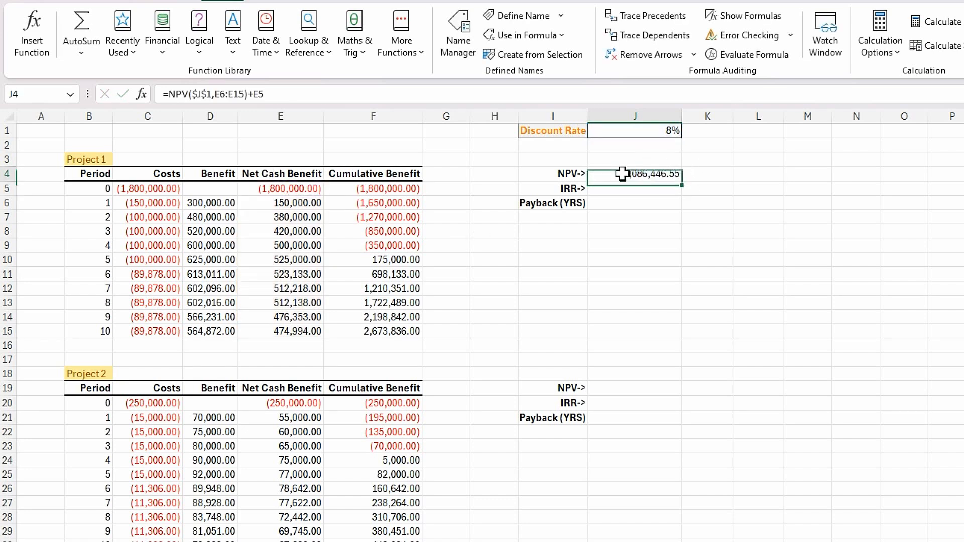
key(Return)
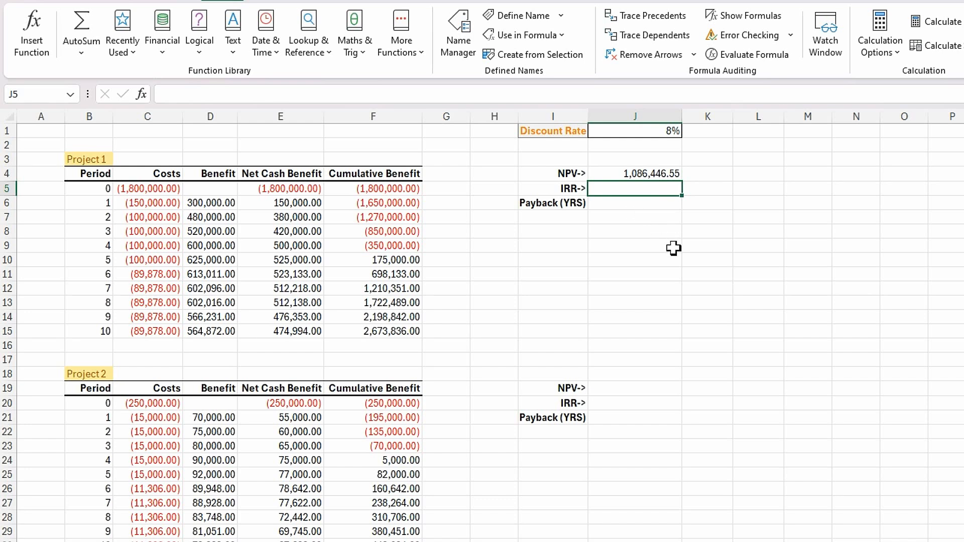
- Calculate Project 1's IRR in J5 with =IRR(E5:E15)
text(=irr)
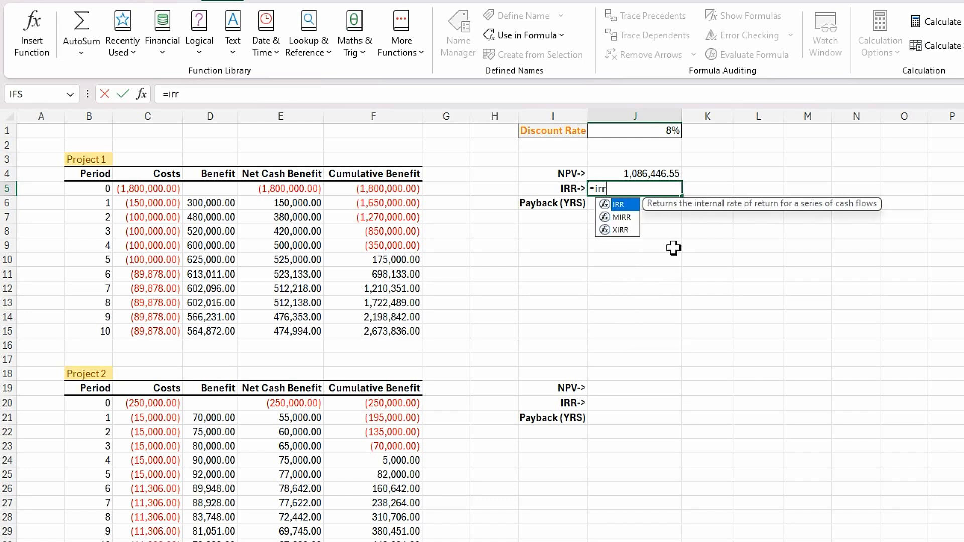
key(Tab)
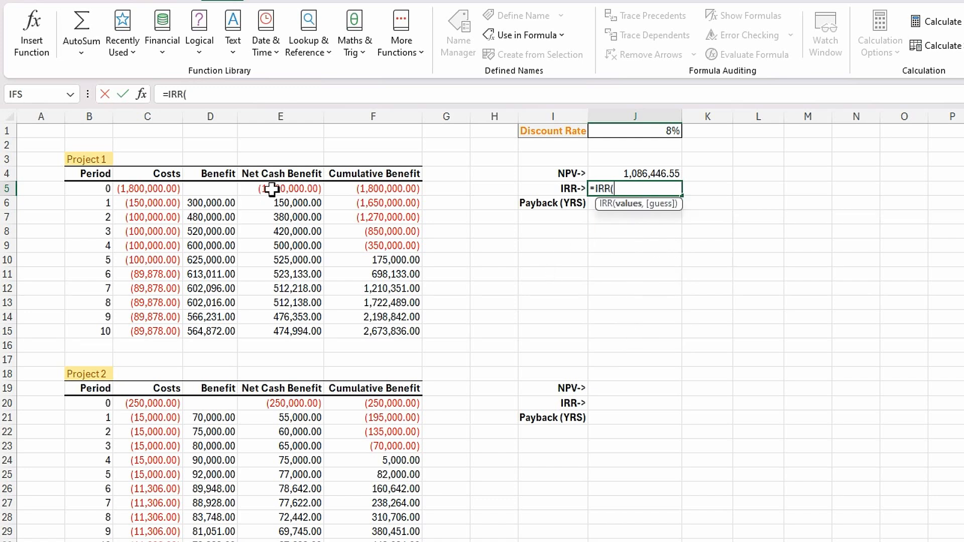
drag(277, 190, 286, 330)
text())
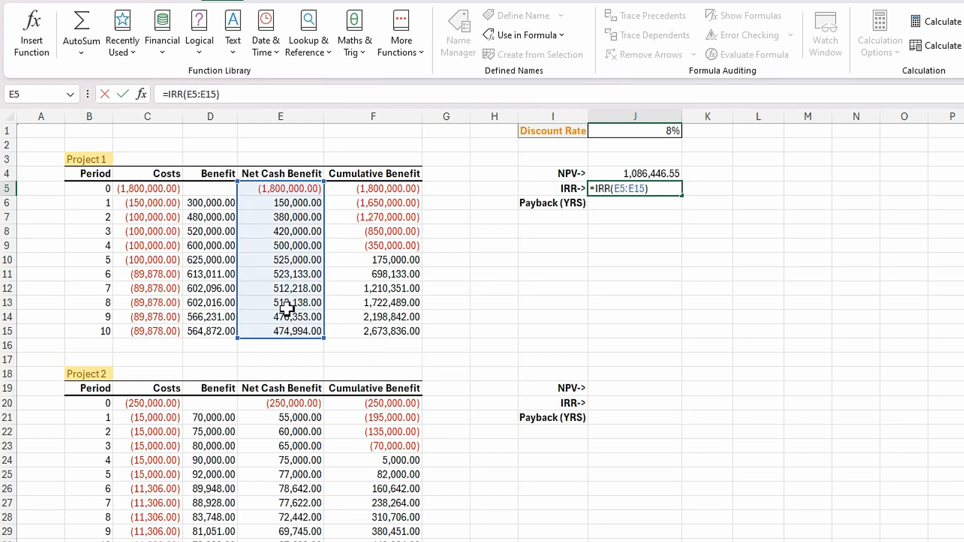
key(Return)
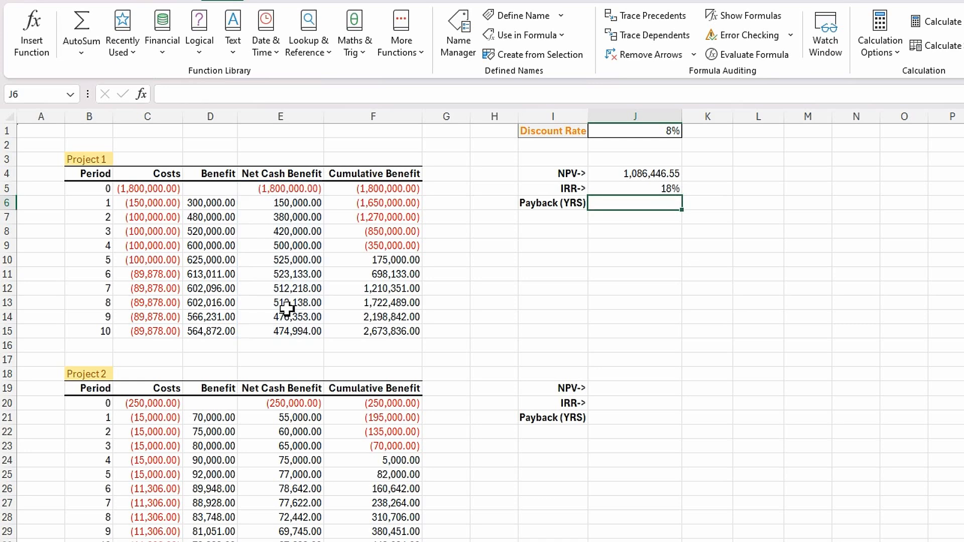
- Copy Project 1's NPV and IRR formulas in J4:J5 to Project 2 from J19 and Project 3 from J34
drag(643, 174, 643, 198)
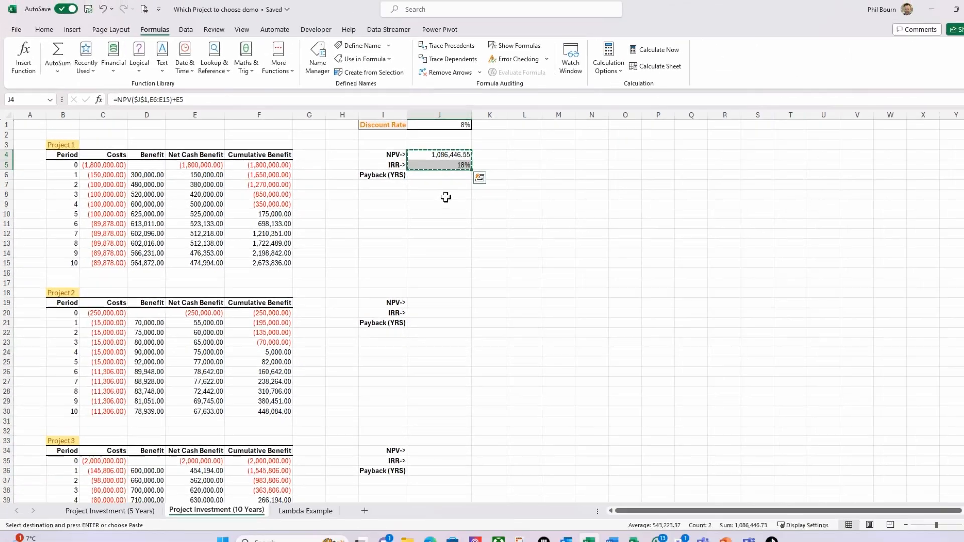
key(ctrl+c)
click(593, 381)
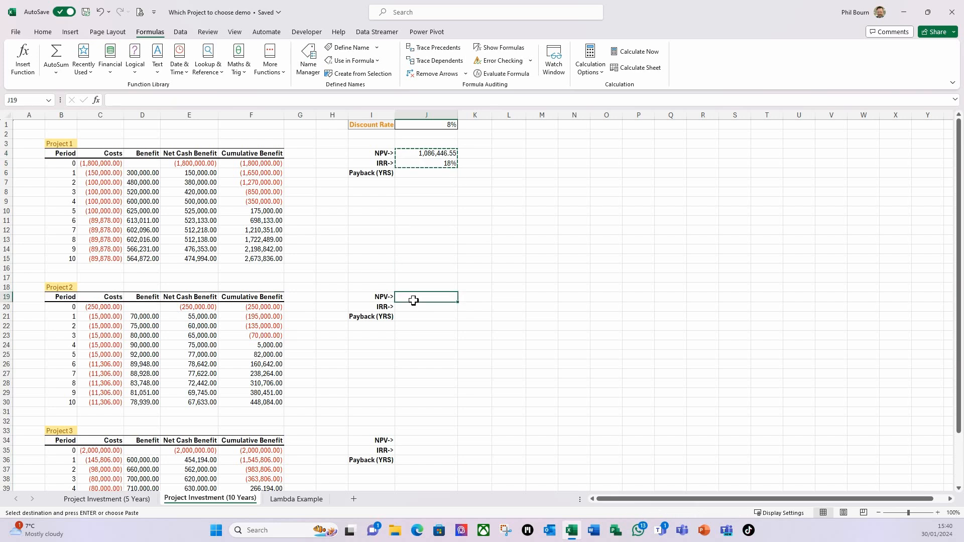
key(ctrl+v)
scroll(433, 295, down, 2)
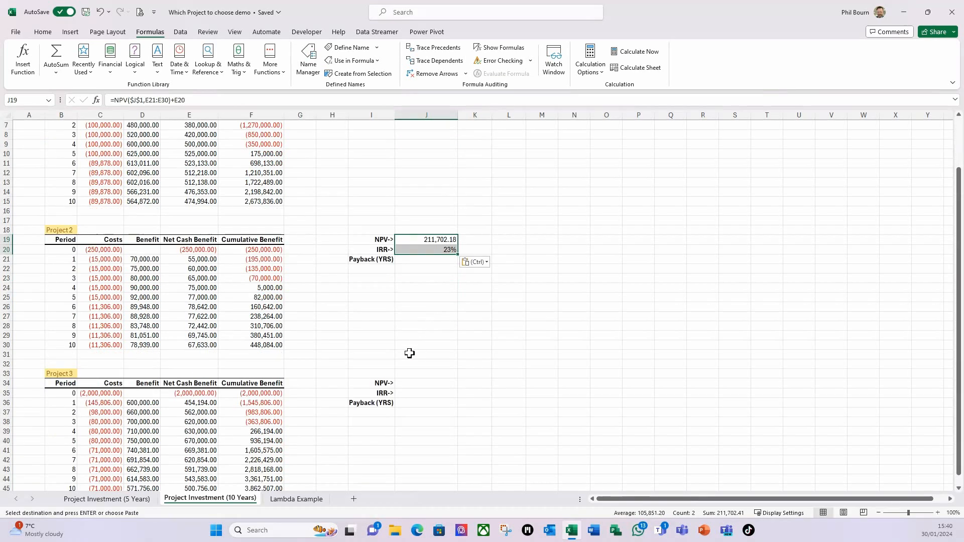
click(414, 386)
key(ctrl+v)
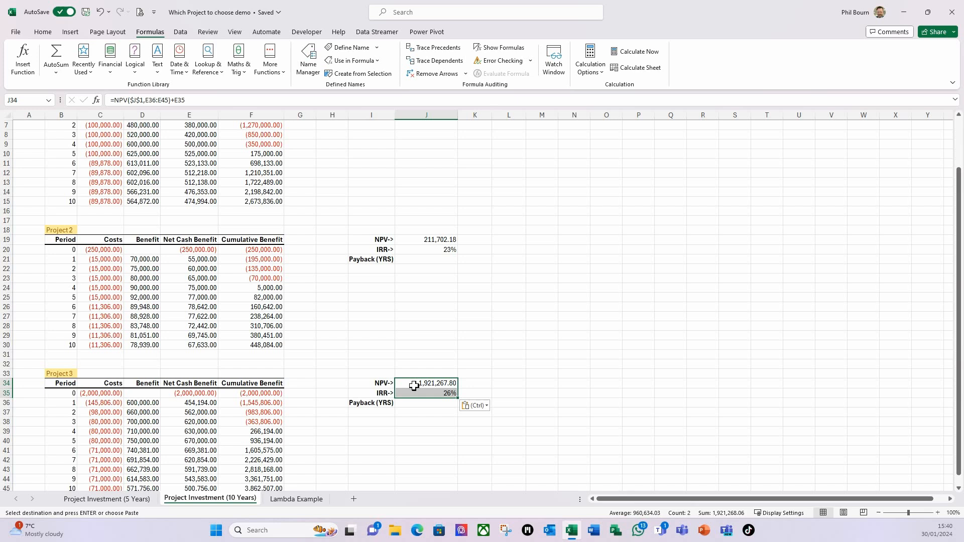
click(482, 334)
scroll(473, 317, up, 2)
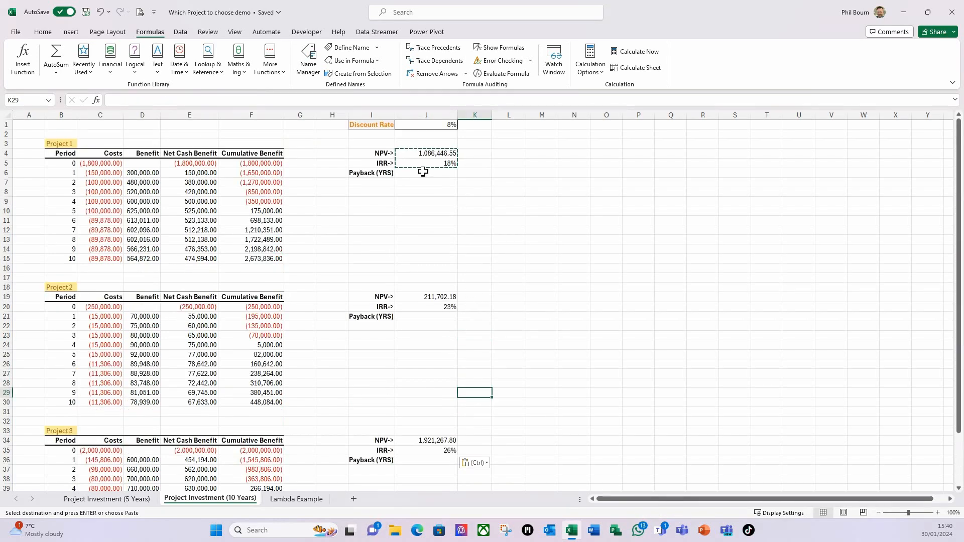
- Examine Project 1's existing payback formula in J6 on the Project Investment (5 Years) sheet
click(424, 172)
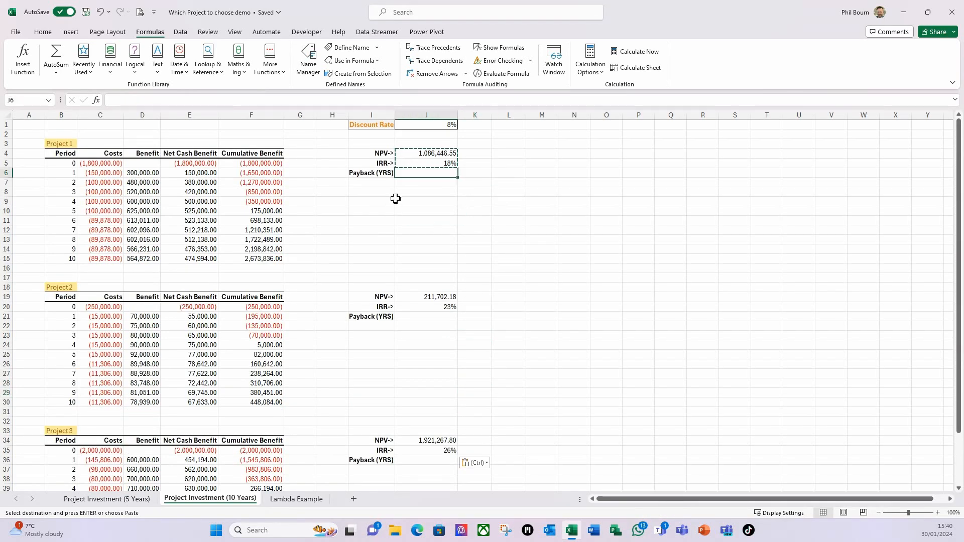
click(113, 500)
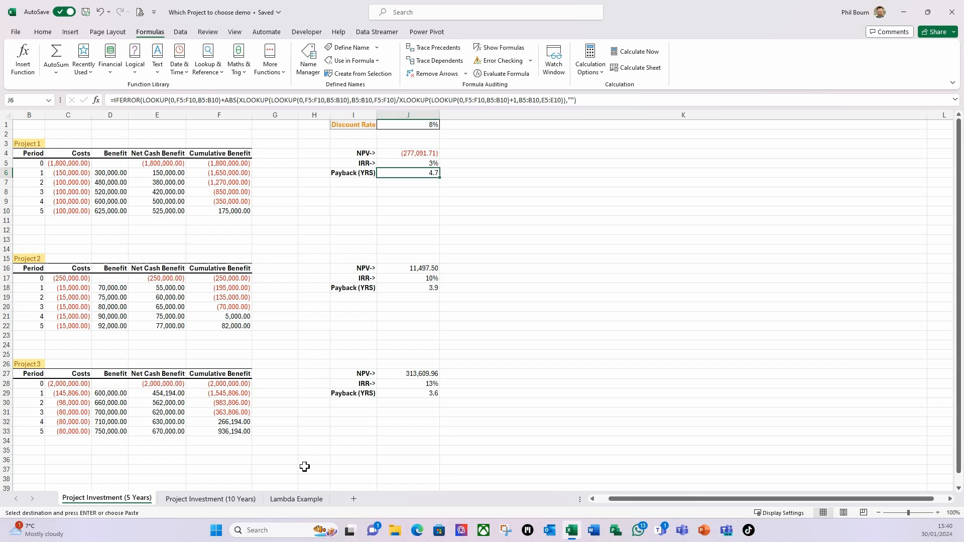
click(240, 503)
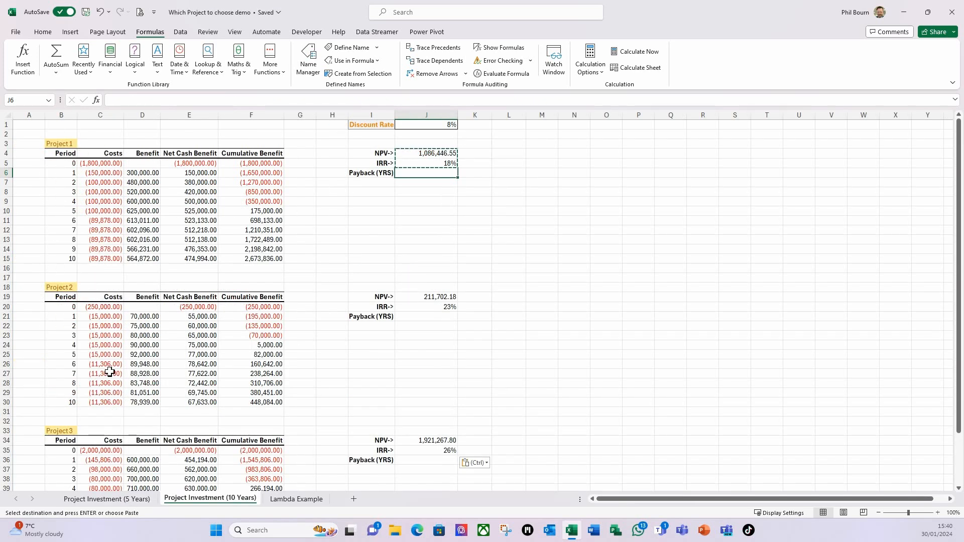
click(107, 499)
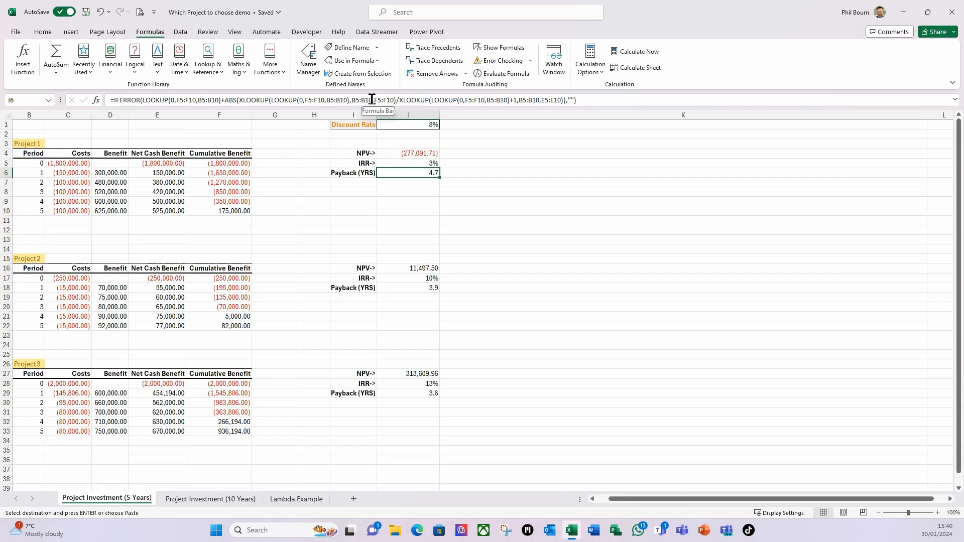
click(459, 173)
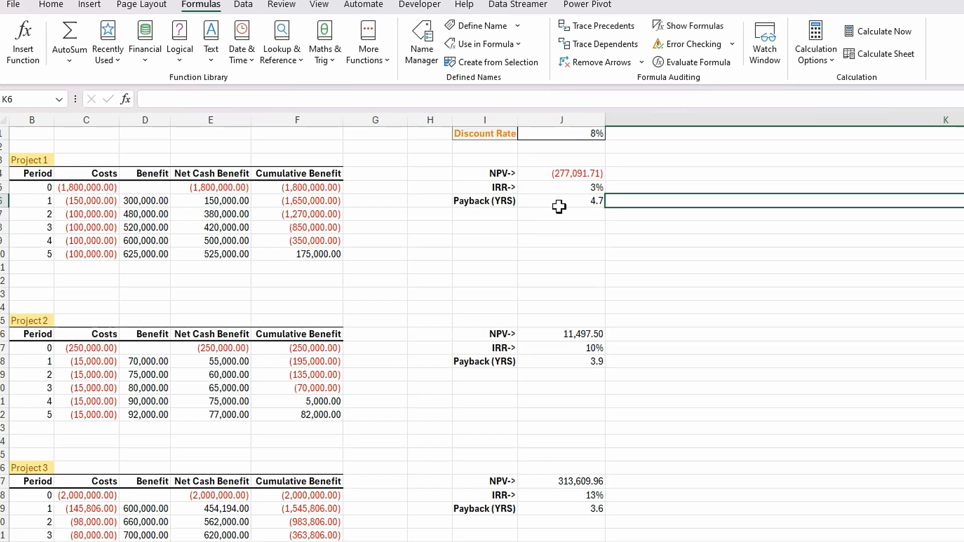
click(557, 204)
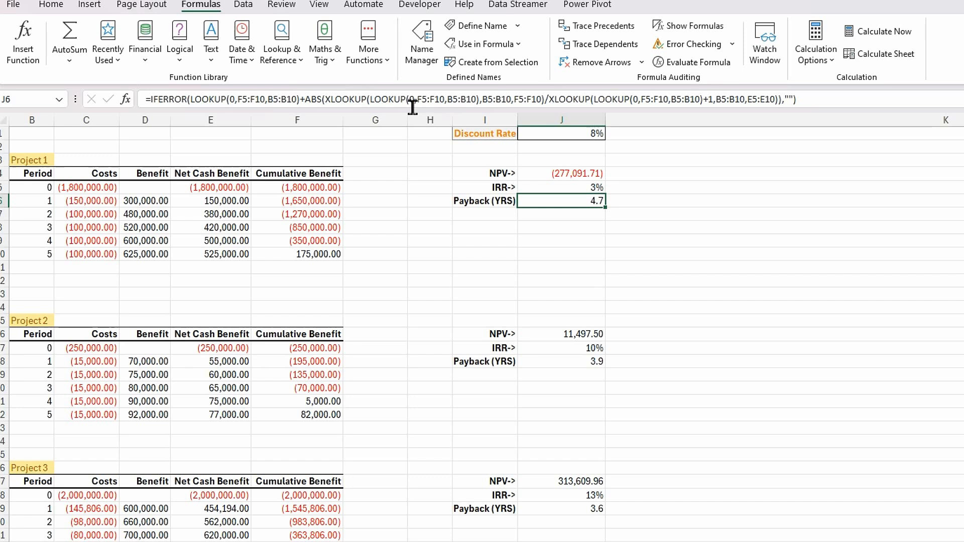
- Show Project 1's payback formula as text in K6 with =FORMULATEXT(J6) and check the entered formula
click(641, 204)
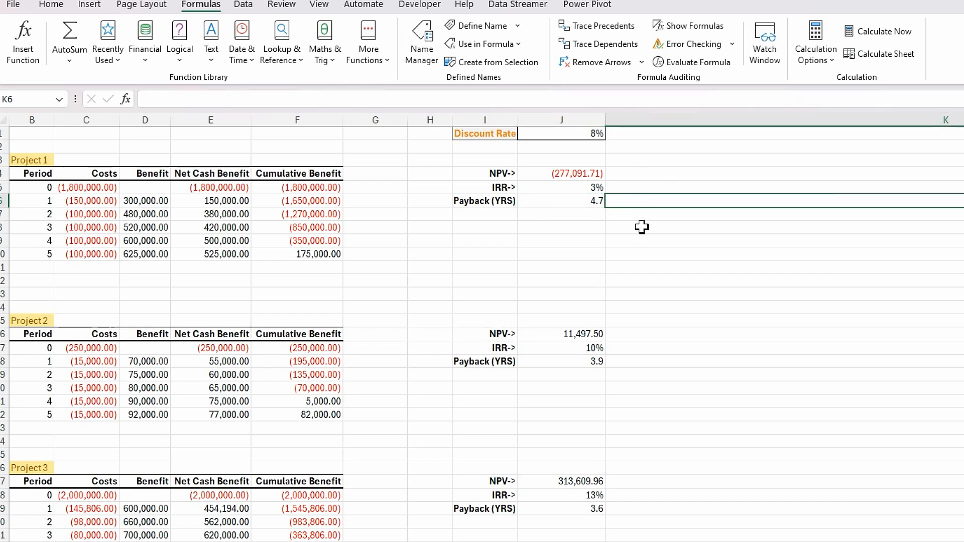
text(=form)
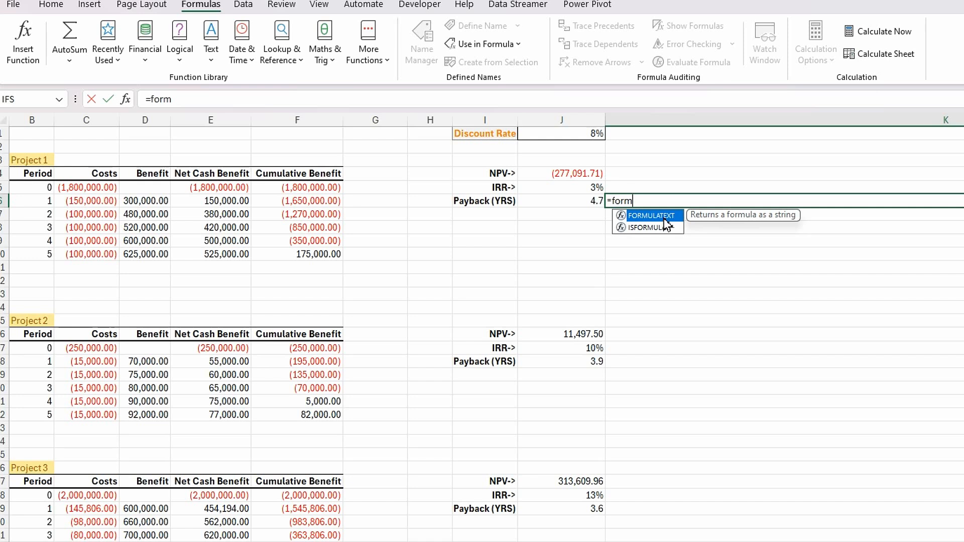
double_click(665, 220)
click(587, 204)
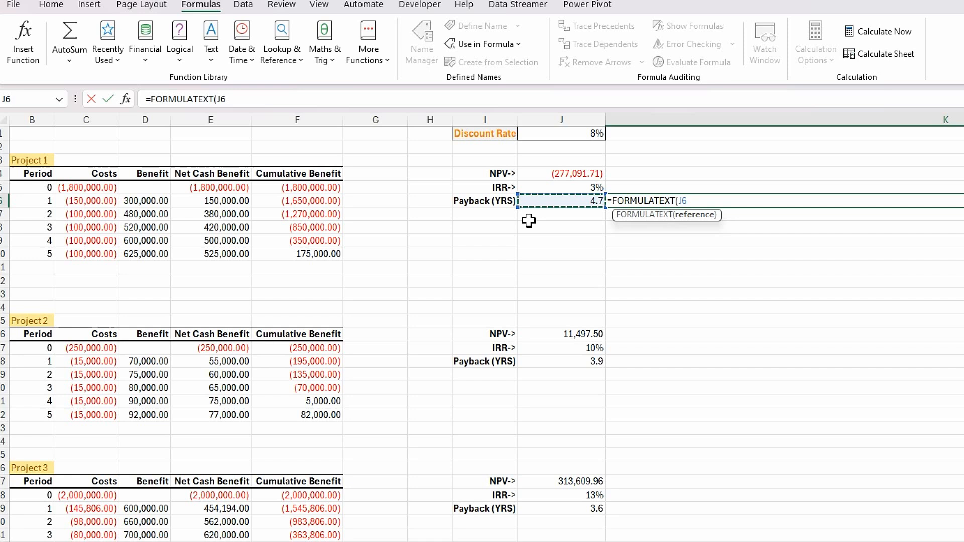
text())
key(Return)
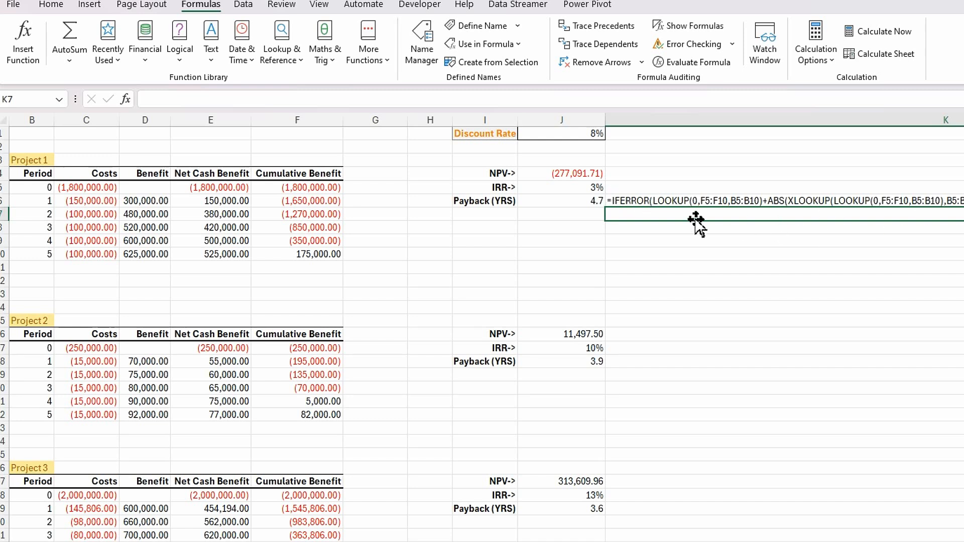
click(631, 188)
click(648, 204)
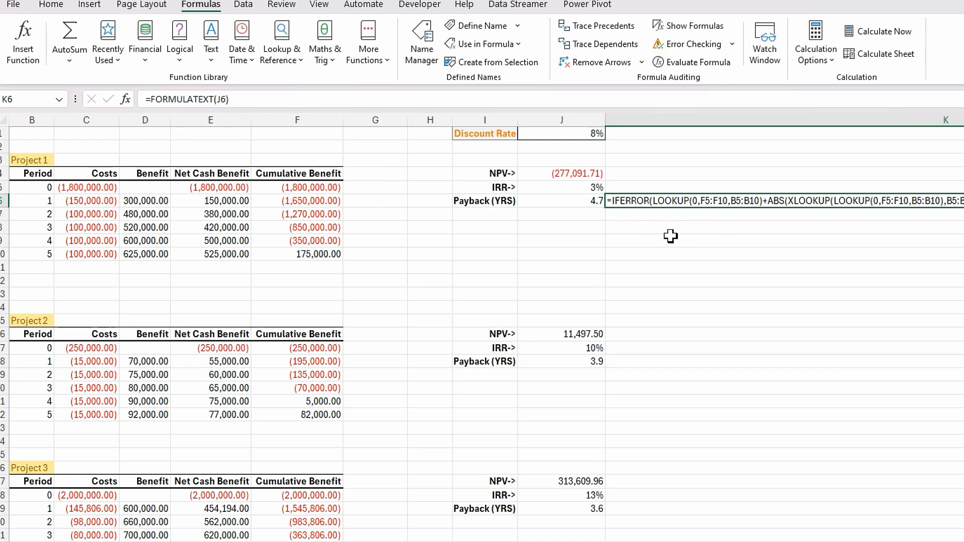
- Show Project 1's Cumulative Benefit formulas as text with =FORMULATEXT(F5) in G5, filled down to G10
click(377, 187)
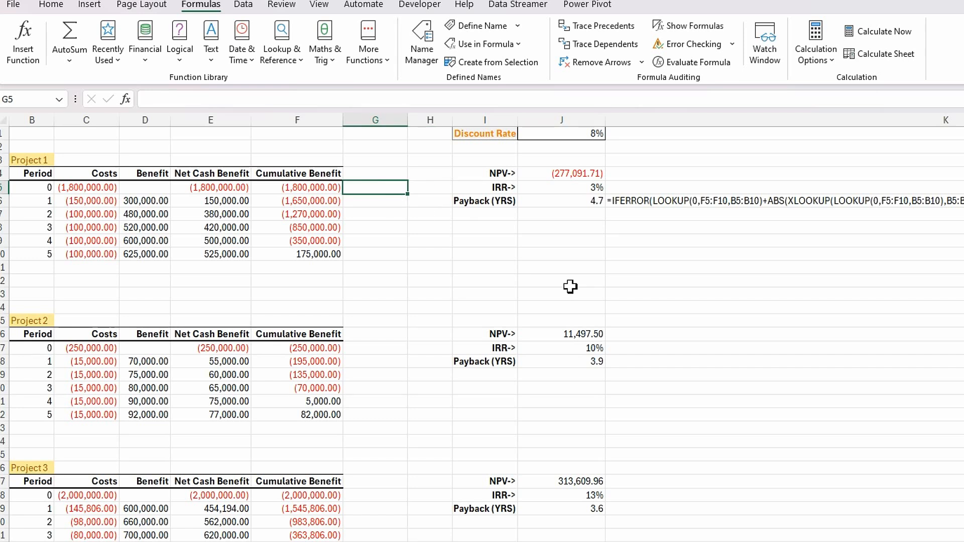
text(=form)
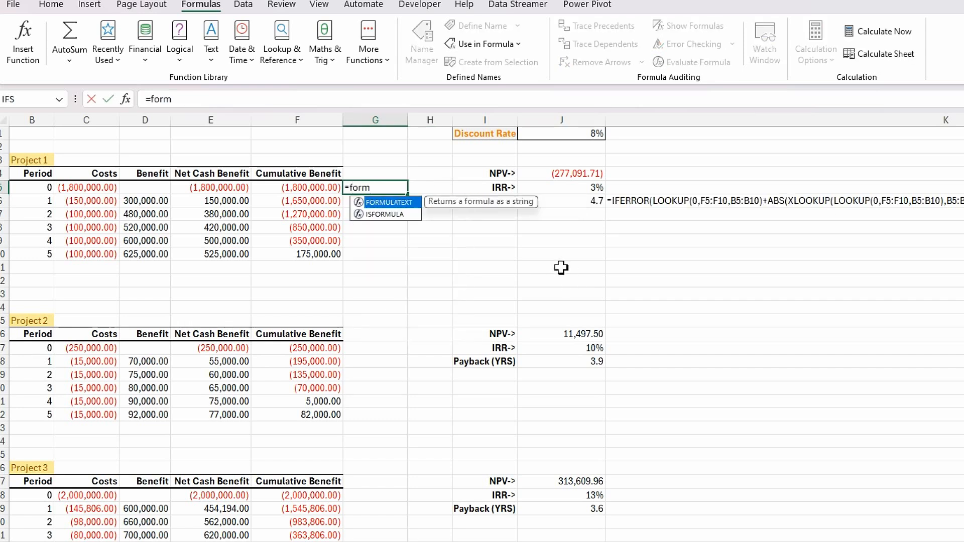
key(Tab)
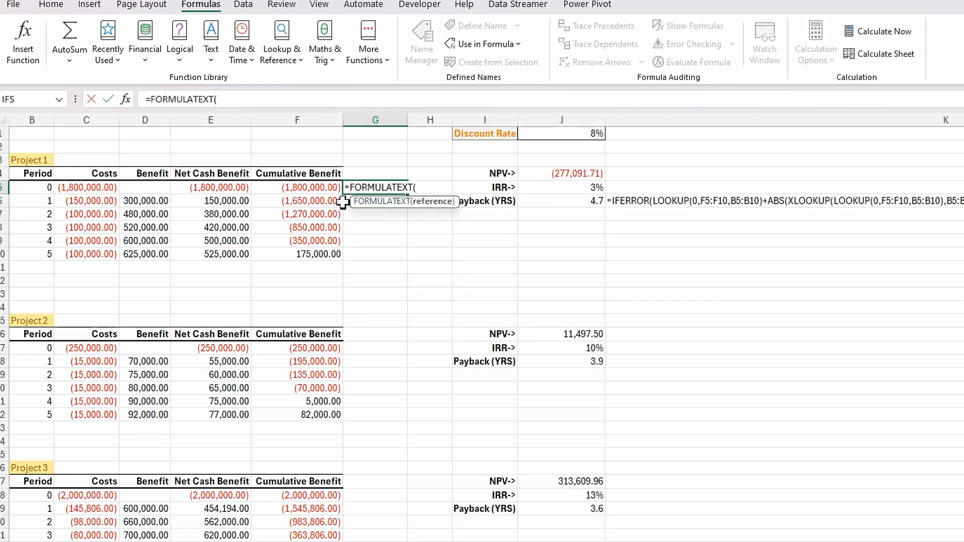
click(319, 189)
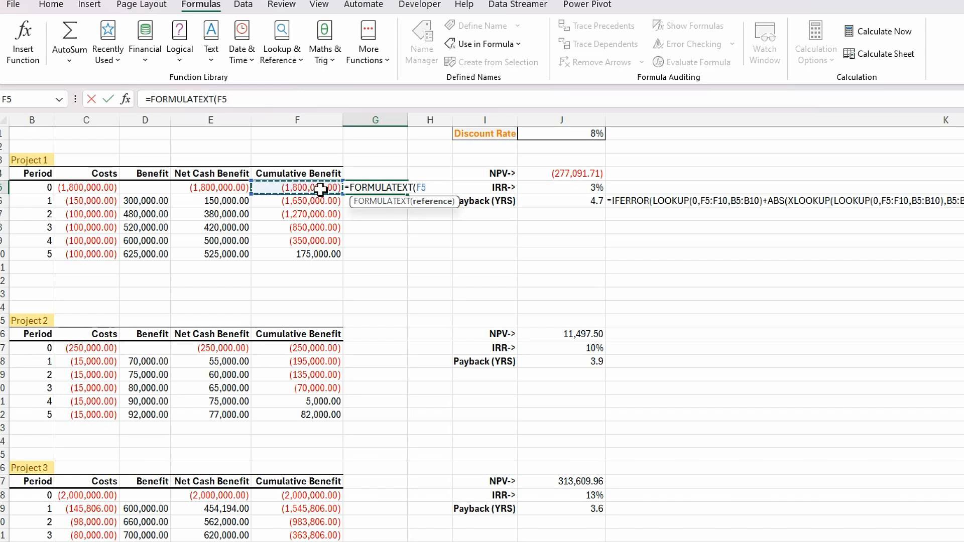
text())
key(Return)
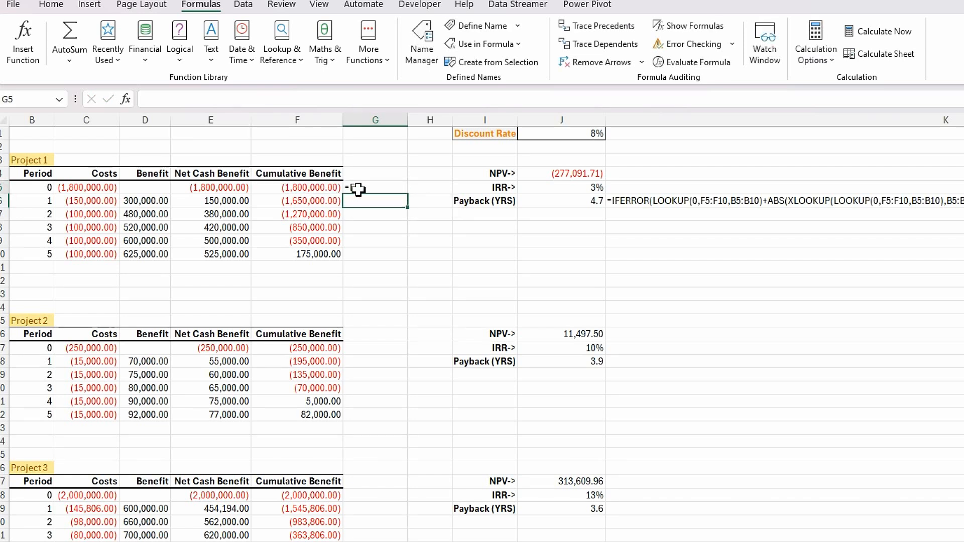
click(358, 189)
double_click(408, 196)
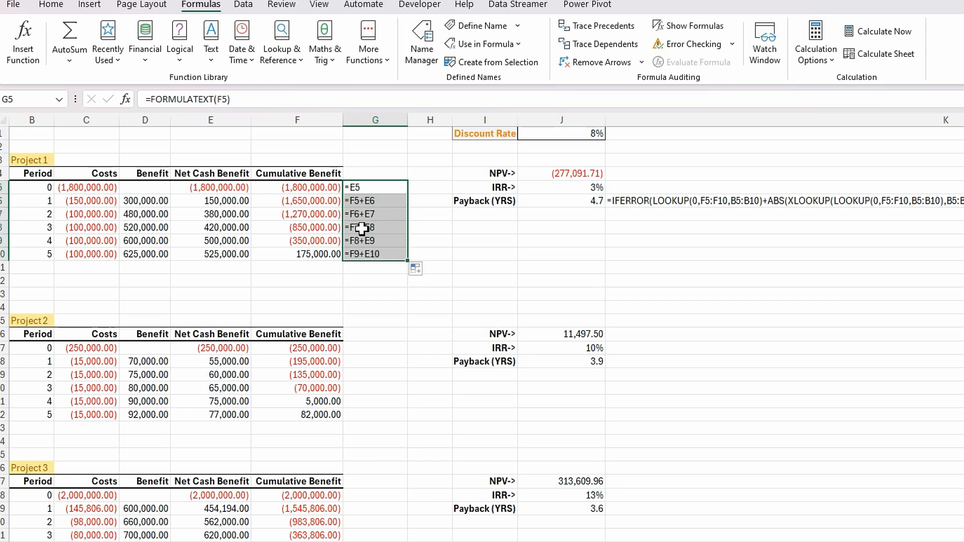
click(429, 241)
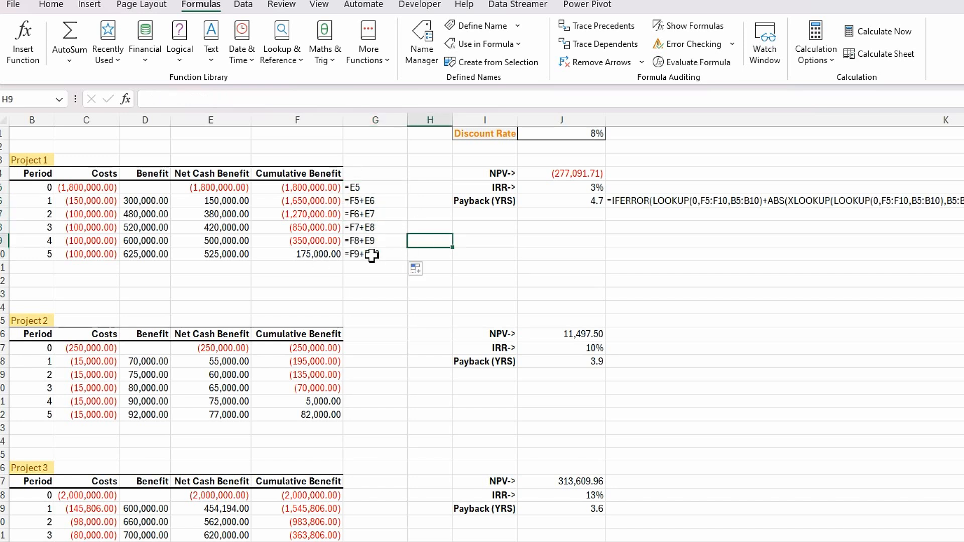
click(723, 254)
click(681, 215)
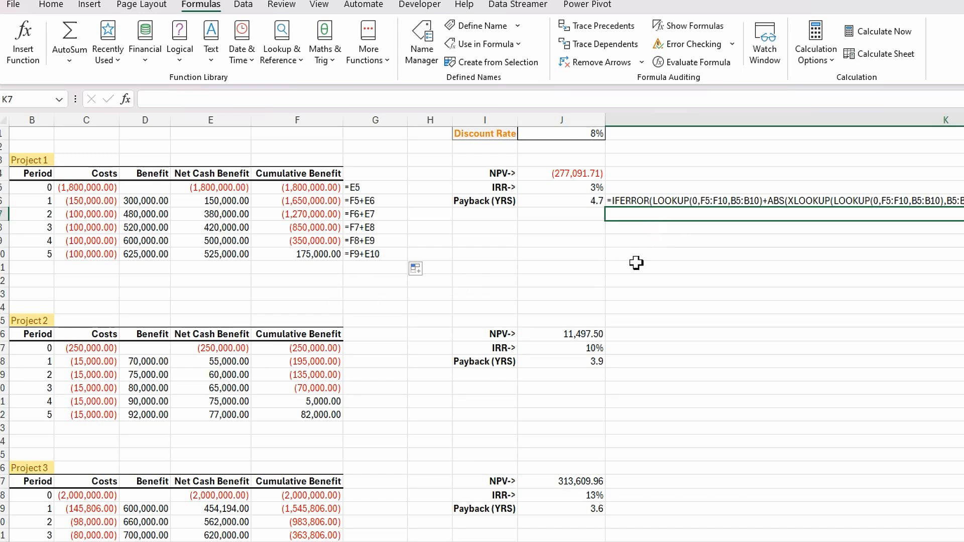
text(=la)
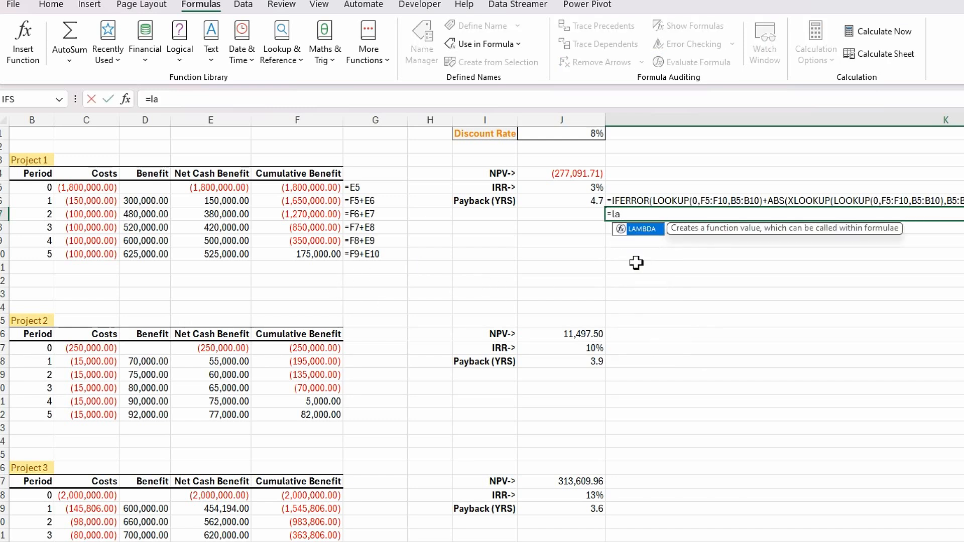
text(mbda)
key(Tab)
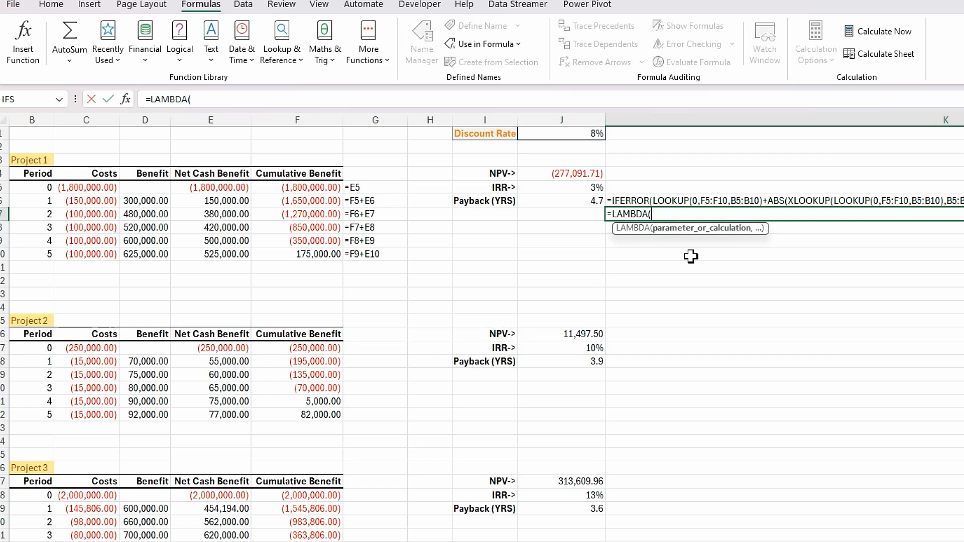
key(Escape)
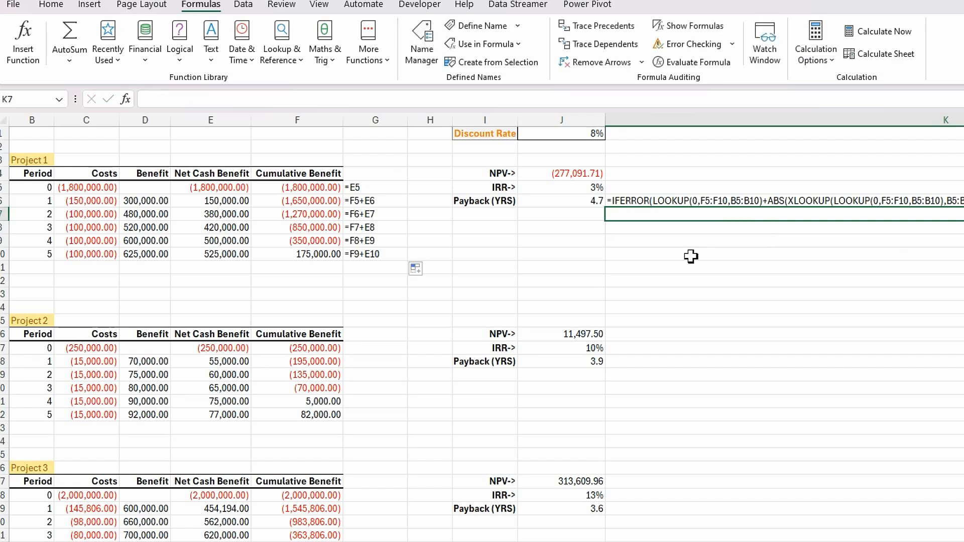
- Enter the note "F = cumbenefit and B = accperiod and E = netbenefit" in K5, above the displayed payback formula
click(653, 189)
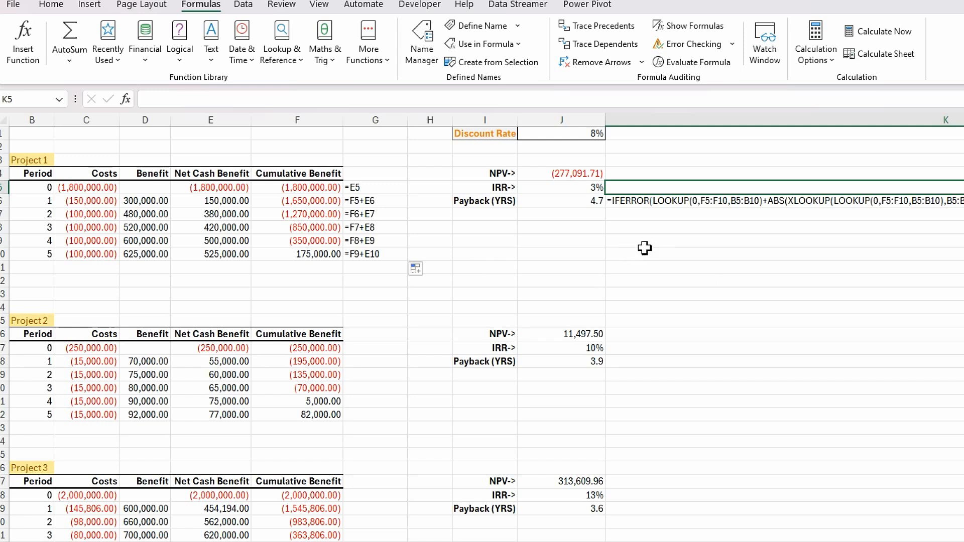
text(F)
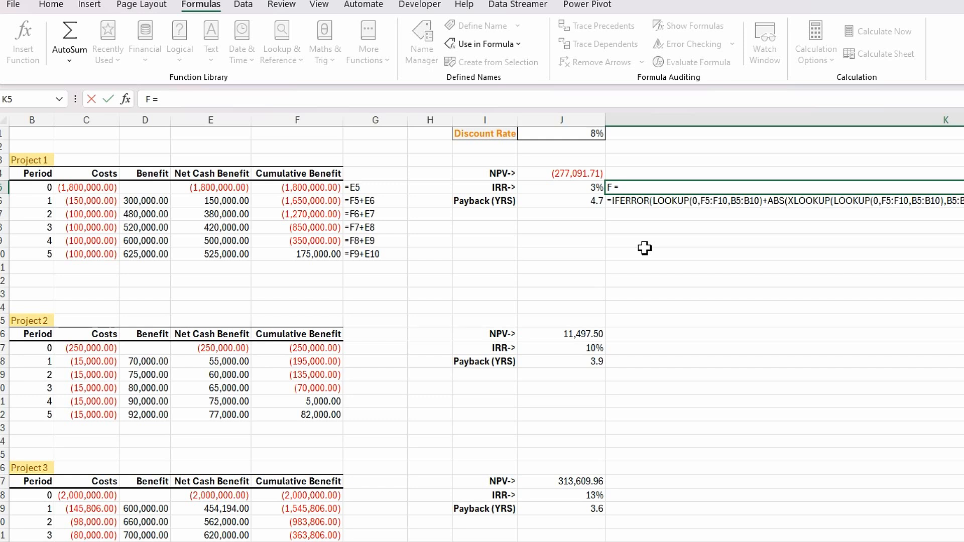
text( = cumbenefit)
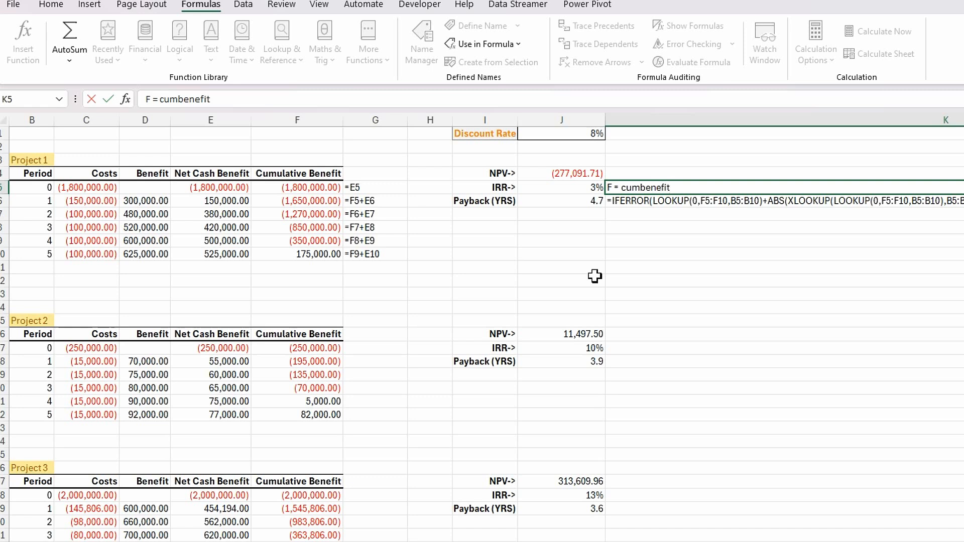
text(nd B = acc)
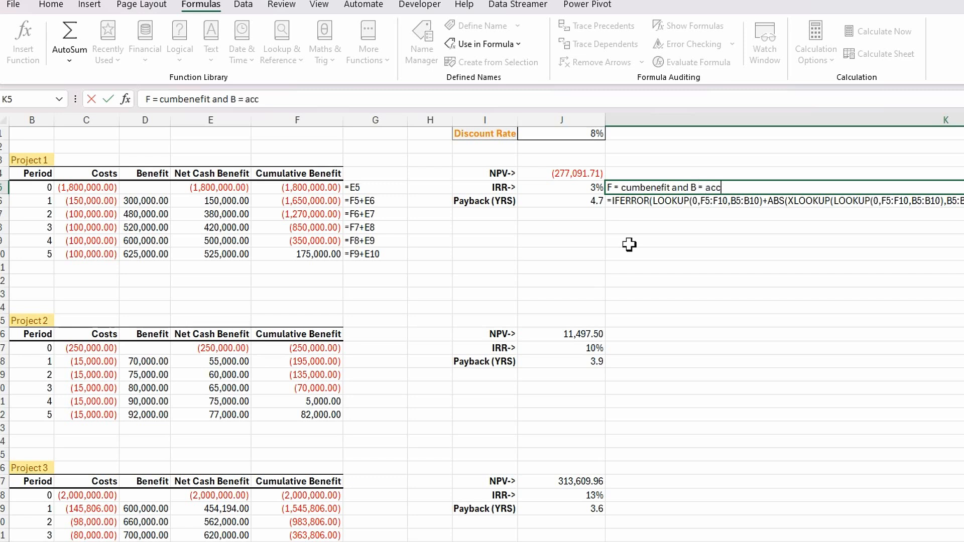
text(d a)
text(nd E =)
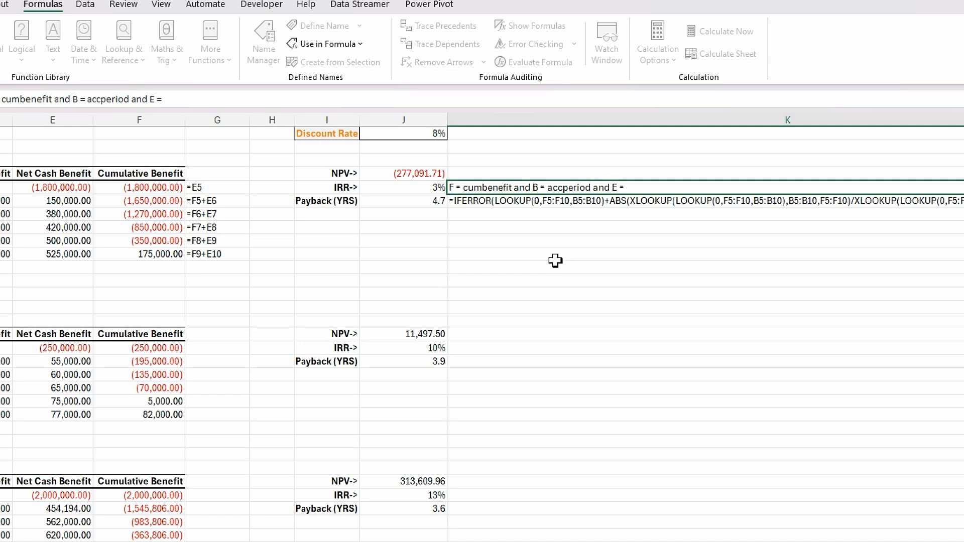
text(netbenefit)
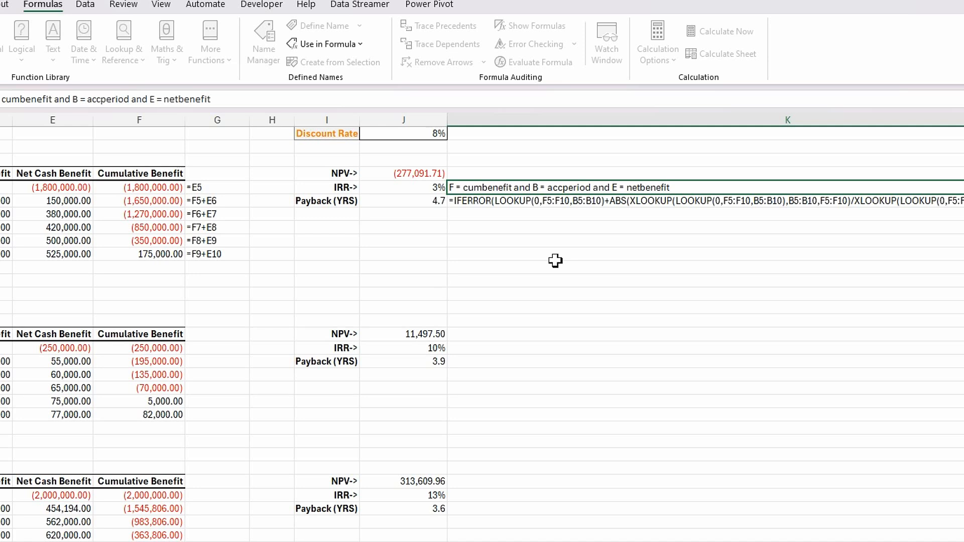
key(Return)
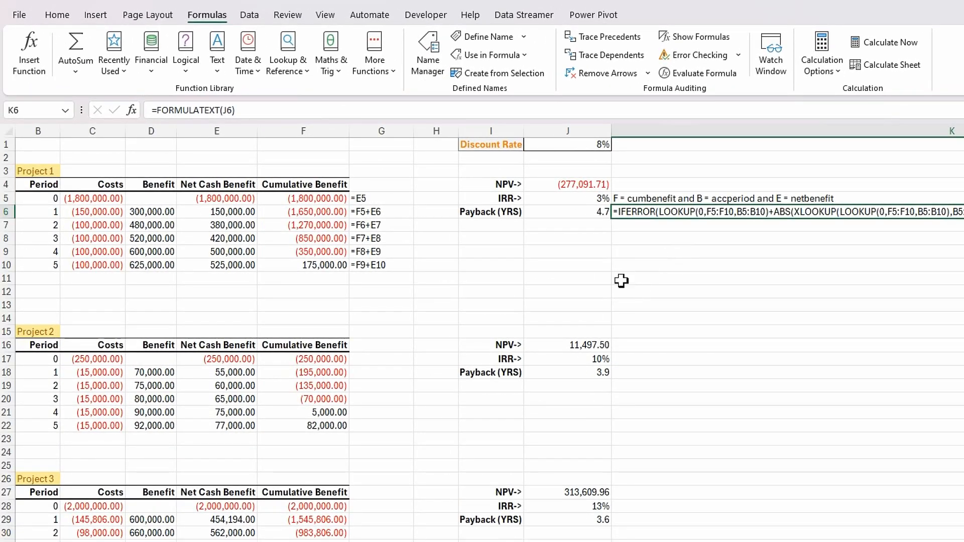
- Copy the formatting of Project 1's payback cell J6 to K7 and left-align K7
click(584, 211)
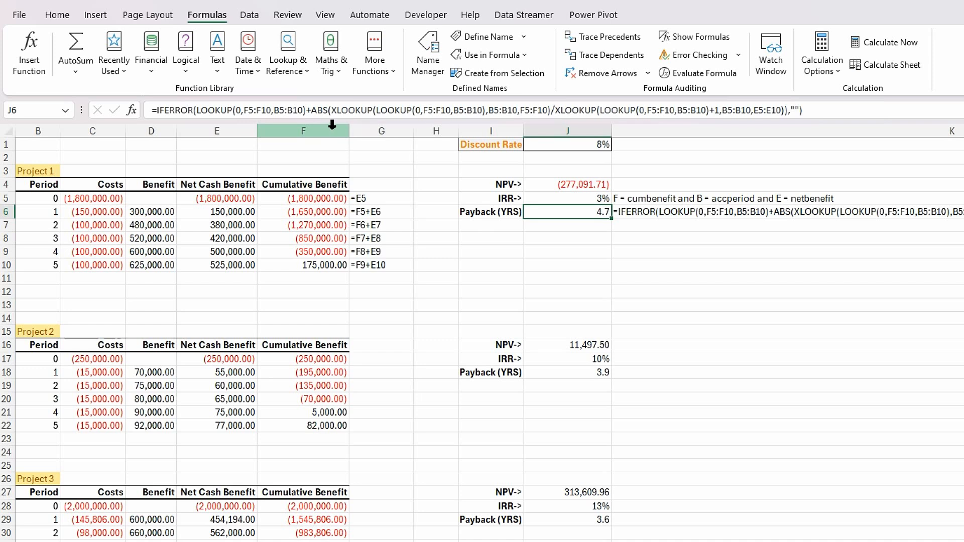
click(63, 21)
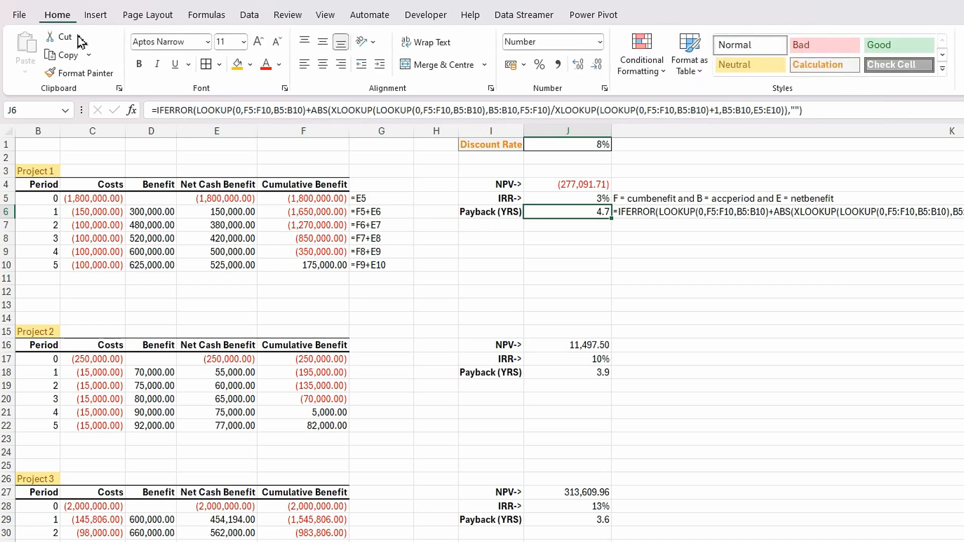
click(92, 78)
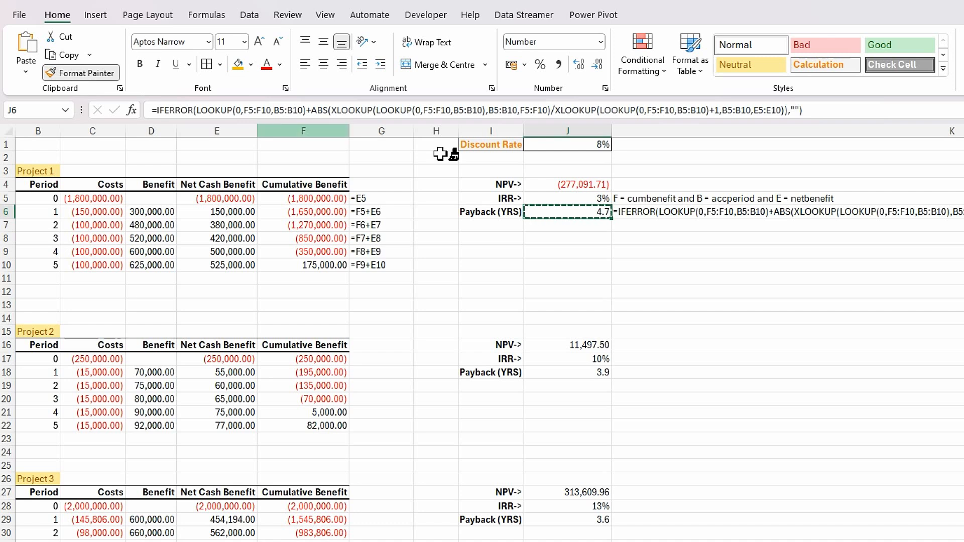
click(644, 225)
click(697, 252)
click(653, 227)
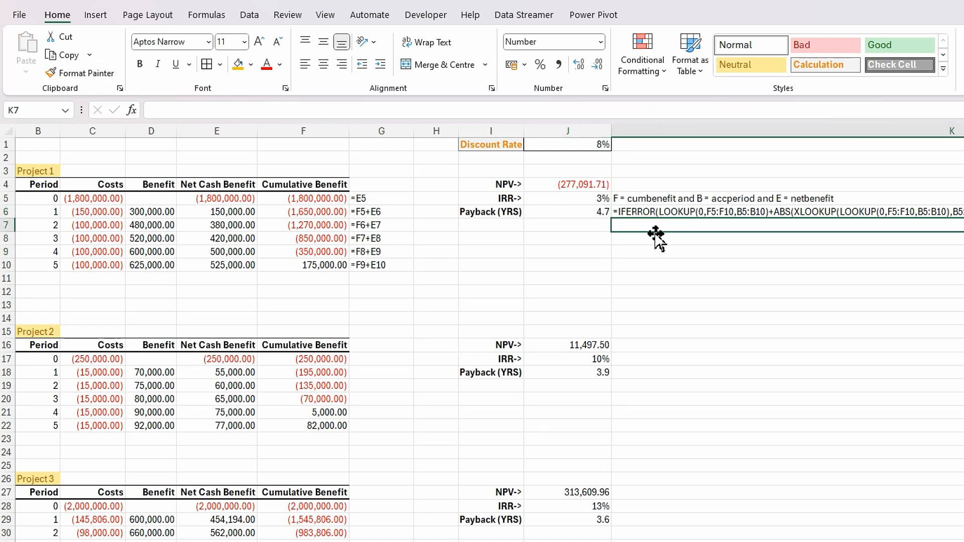
click(305, 65)
click(642, 265)
click(635, 228)
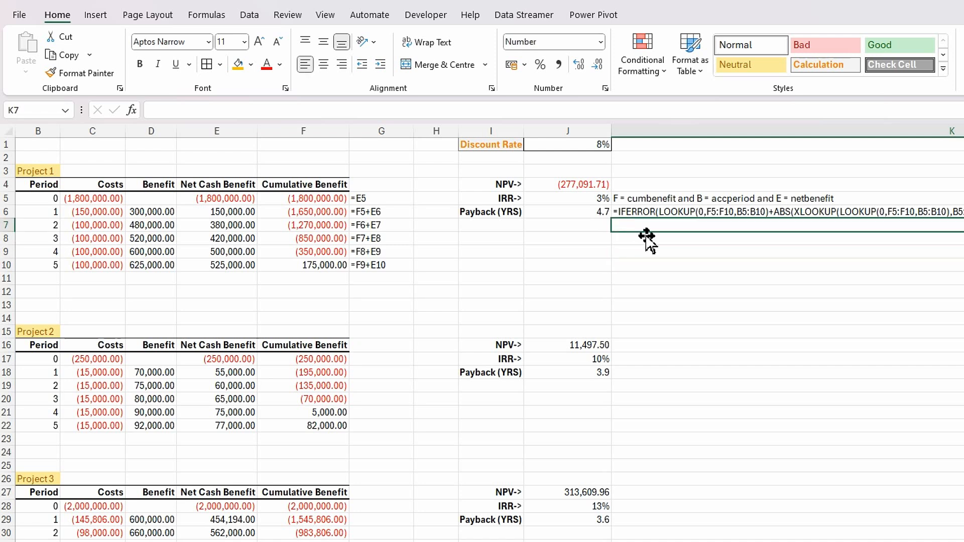
- Copy the full IFERROR expression without its equals sign from Project 1's payback formula in J6, leaving the cell unedited
click(595, 215)
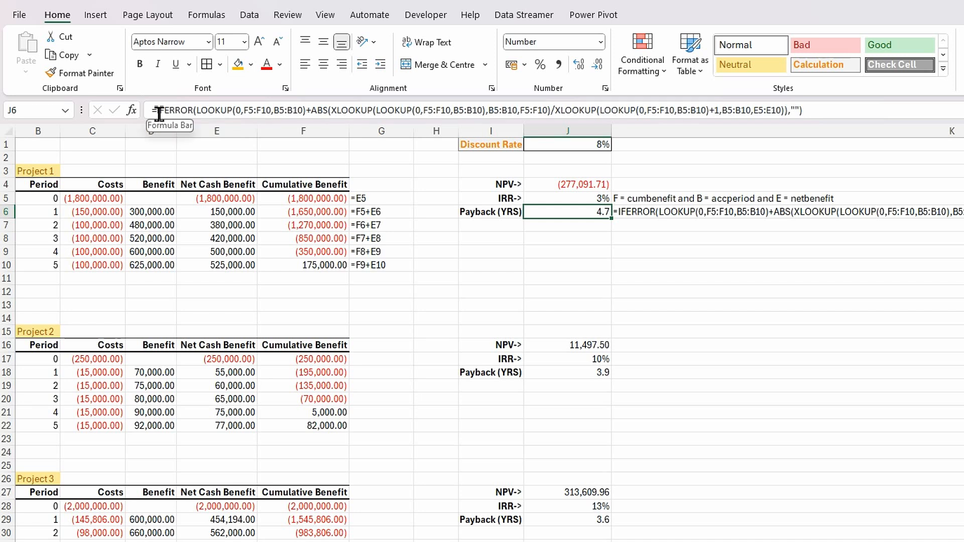
drag(161, 112, 256, 110)
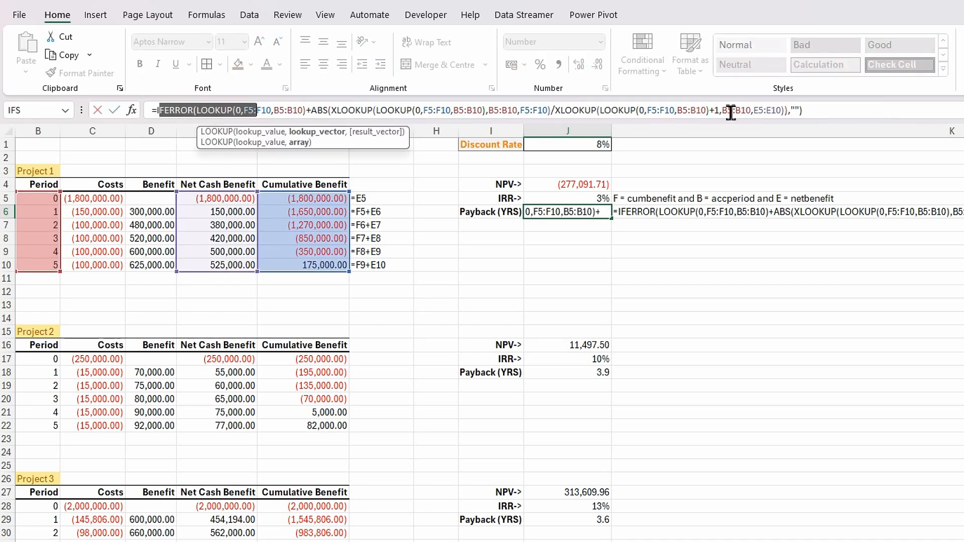
drag(804, 111, 156, 111)
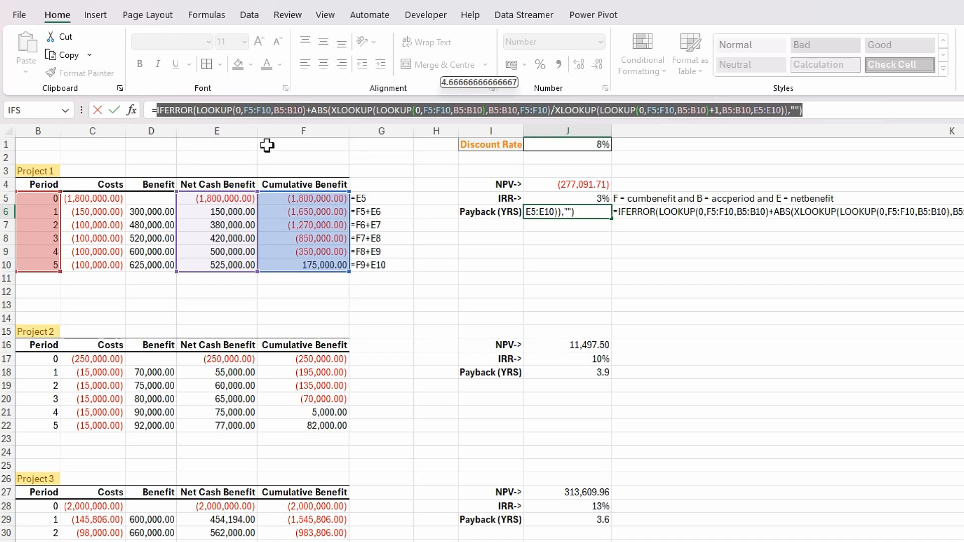
key(ctrl+c)
key(Escape)
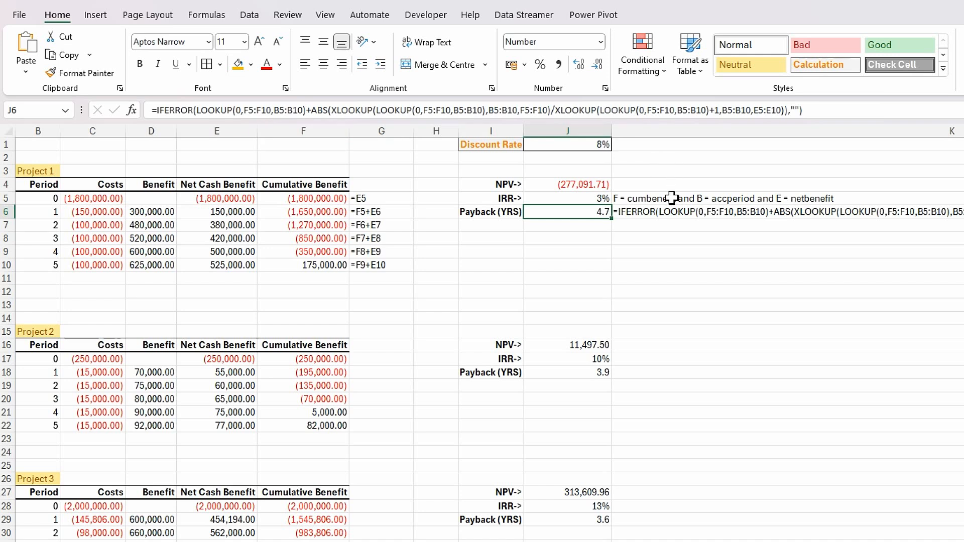
- Build =LAMBDA(cumbenefit,accperiod,netbenefit, in K7, paste the copied IFERROR payback expression as its calculation, and add the closing bracket
click(624, 226)
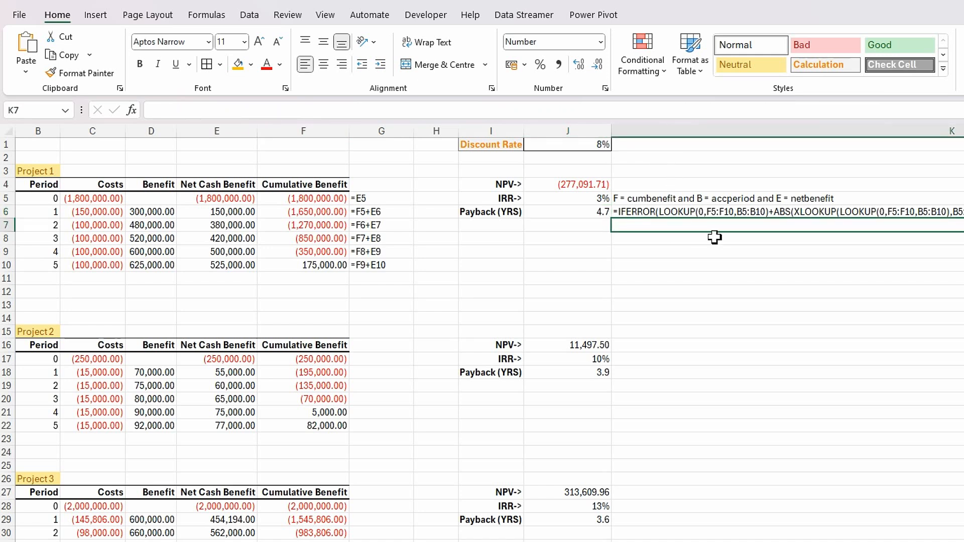
text(=)
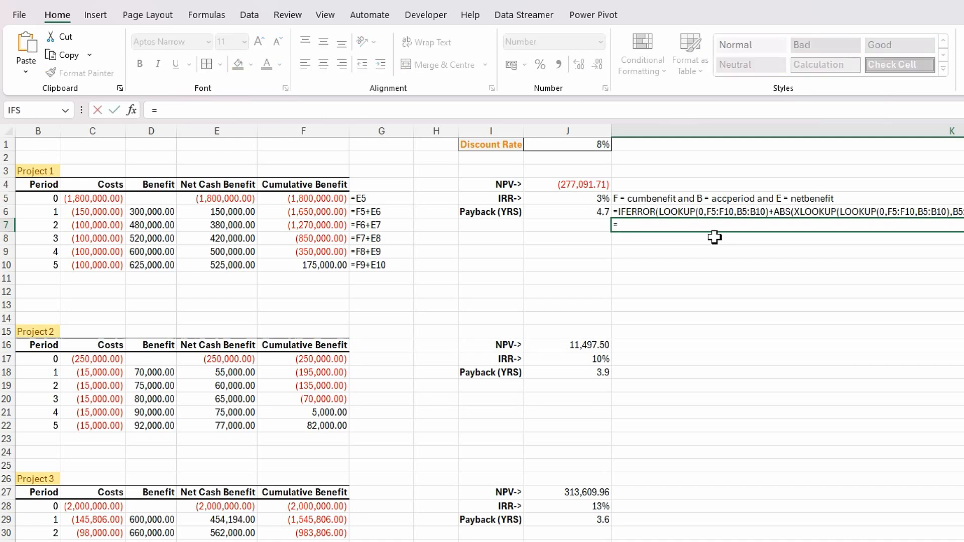
text(lambd)
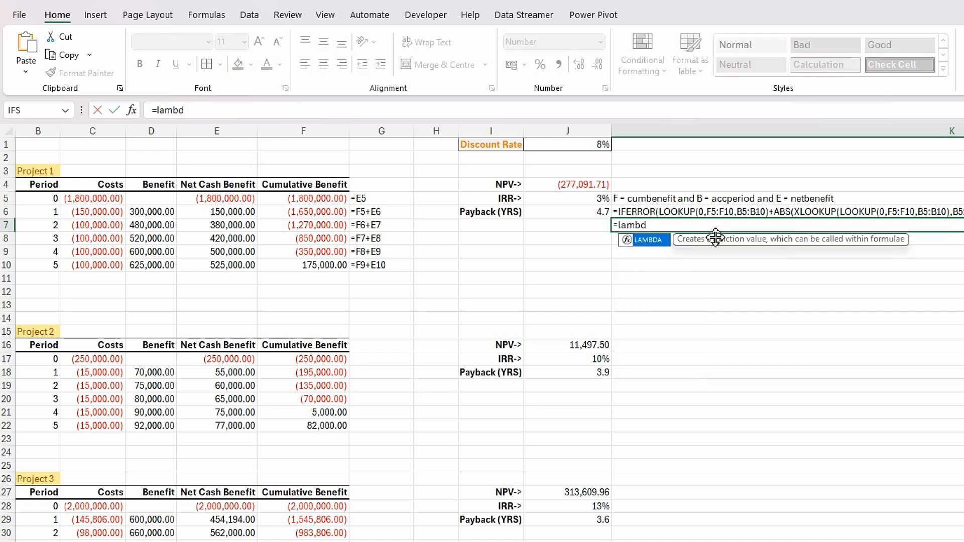
text(a)
key(Tab)
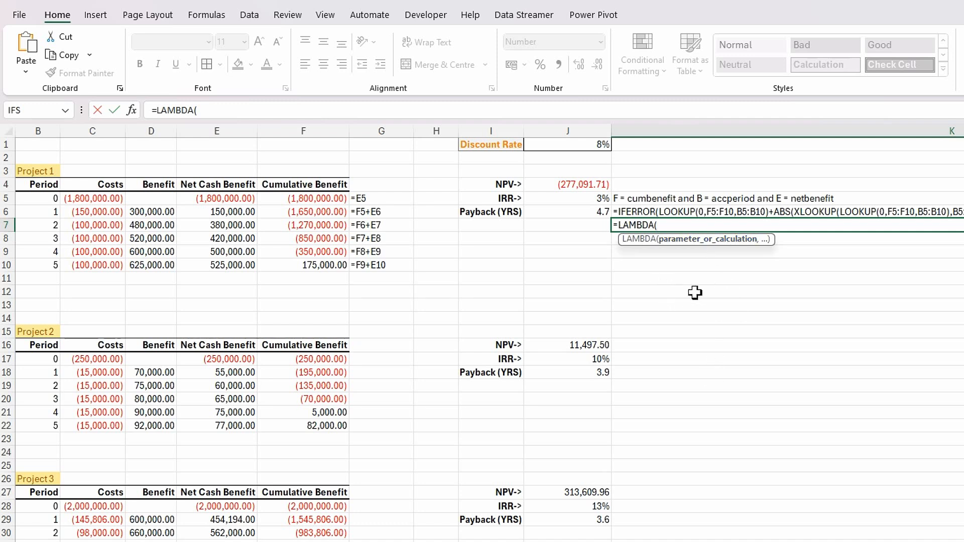
text(cumbenefit)
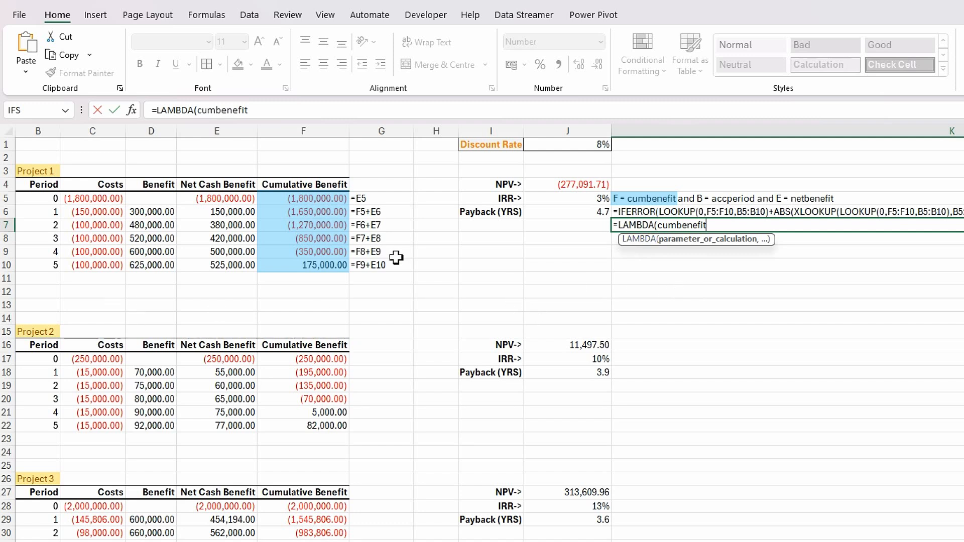
text(,)
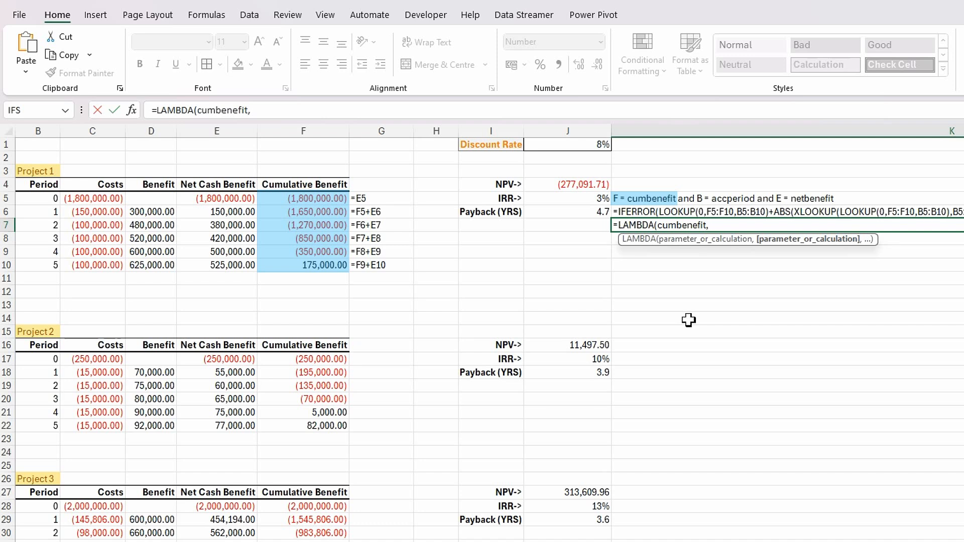
text(accperio)
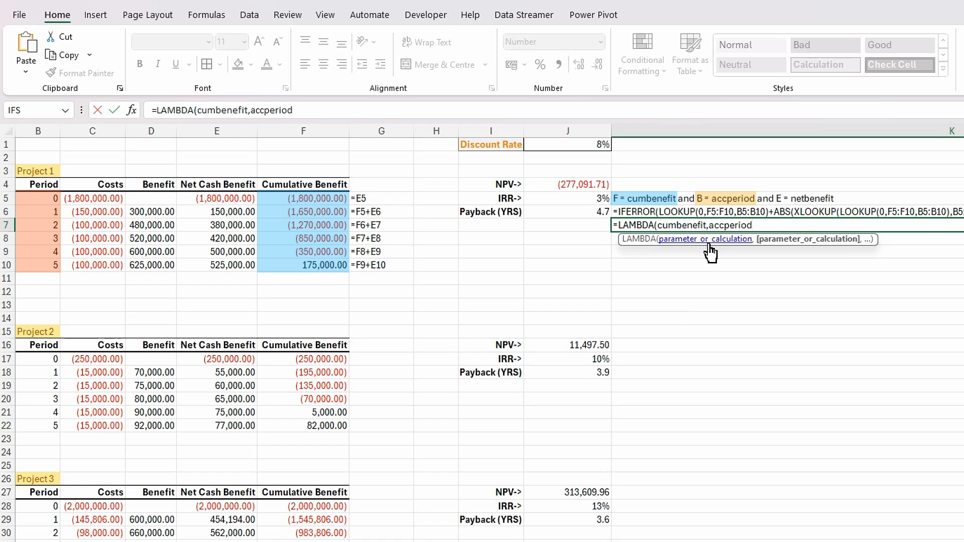
text(d,)
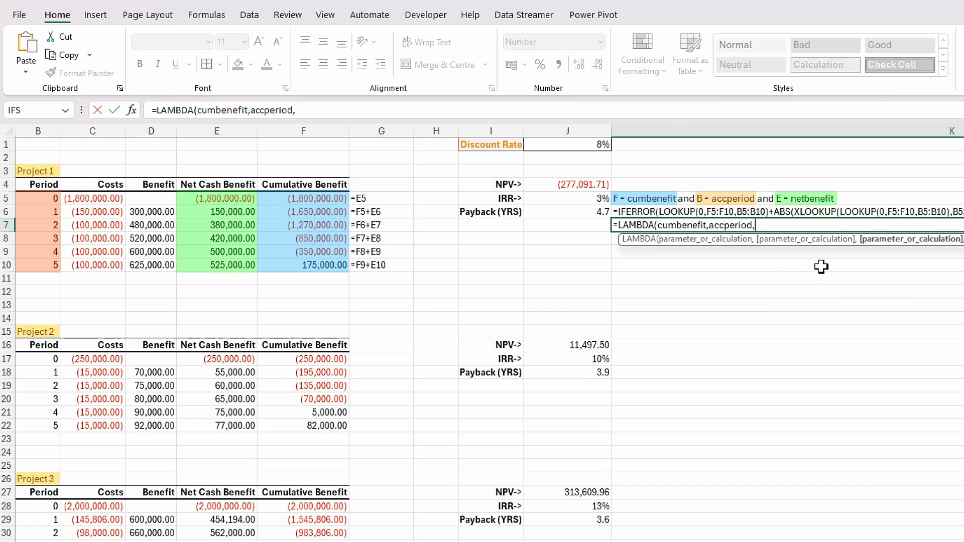
text(netbenefit)
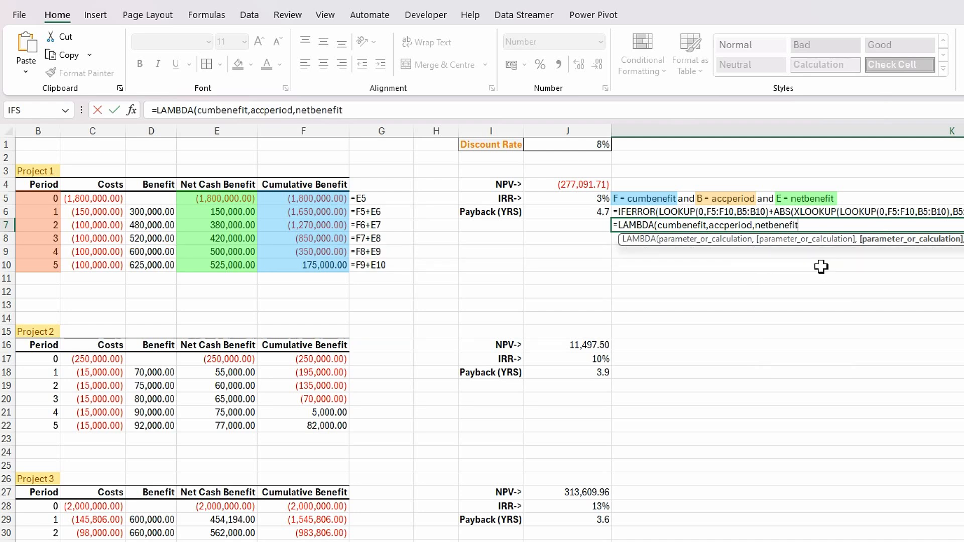
text(,)
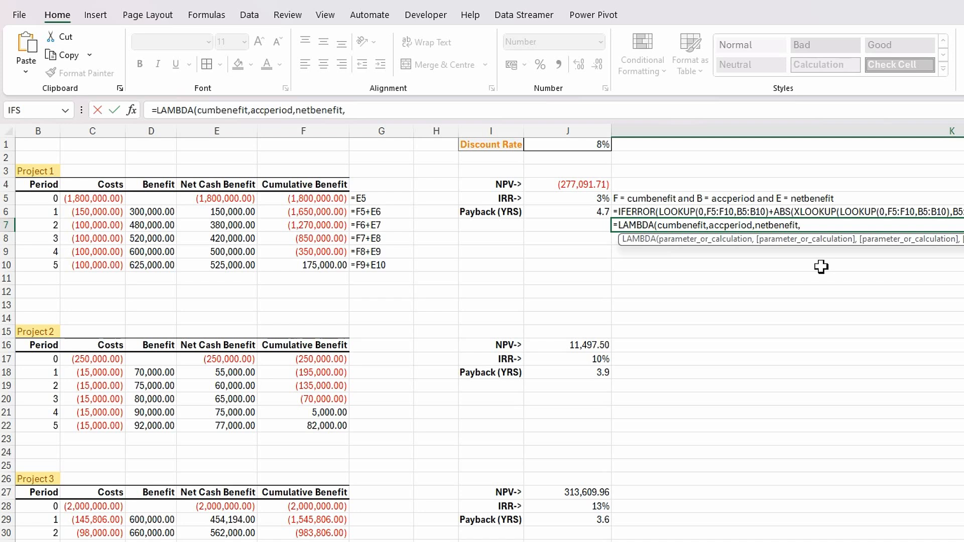
key(ctrl+v)
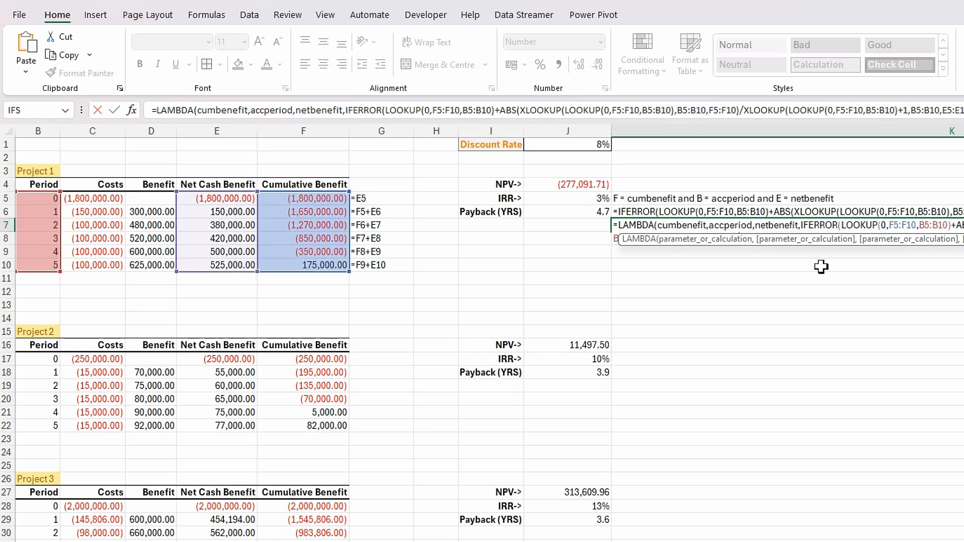
text()),")
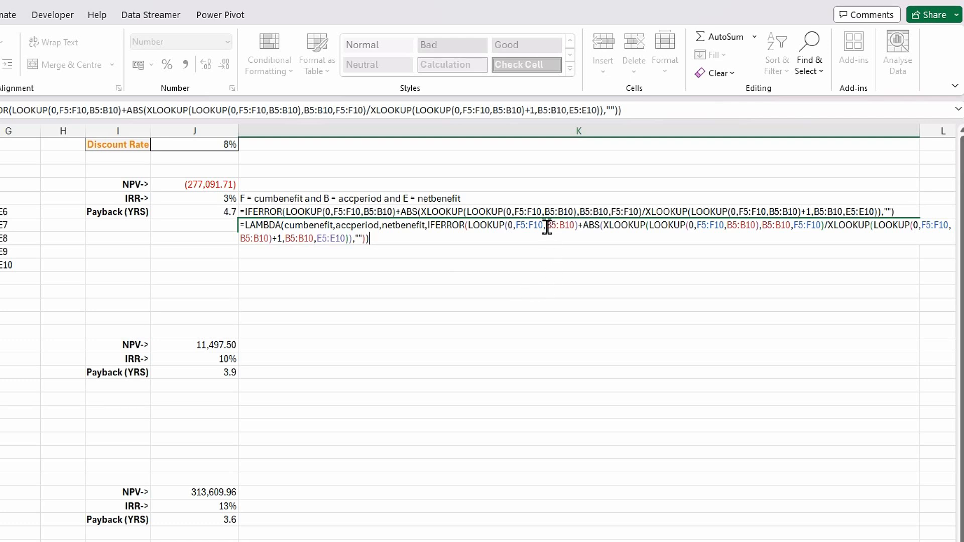
- Replace all four F5:F10 references in K7's LAMBDA calculation with the cumbenefit parameter
drag(546, 227, 518, 229)
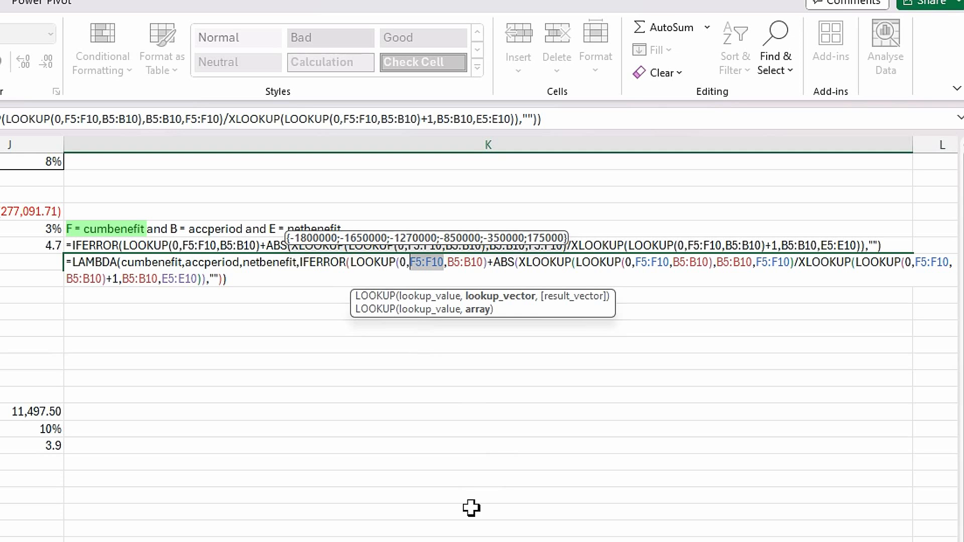
text(cum)
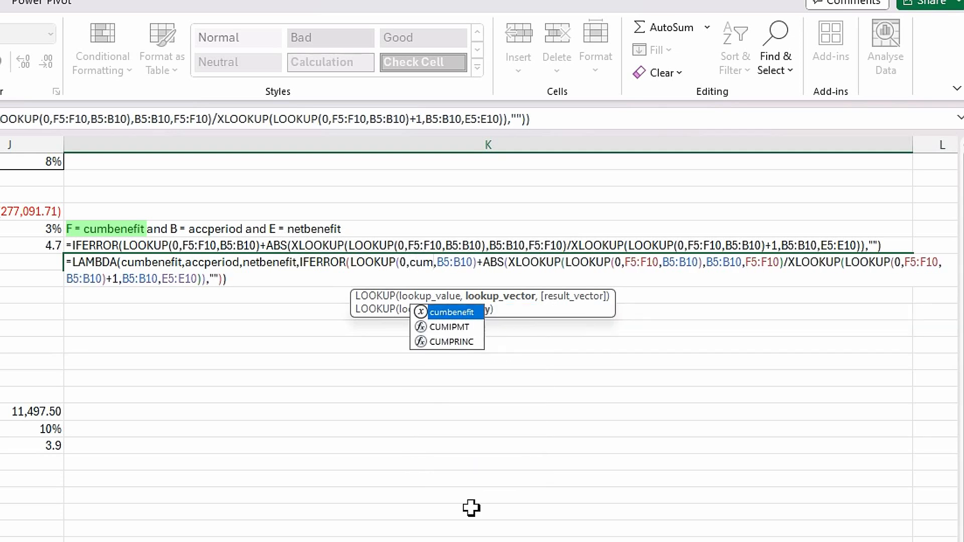
double_click(458, 313)
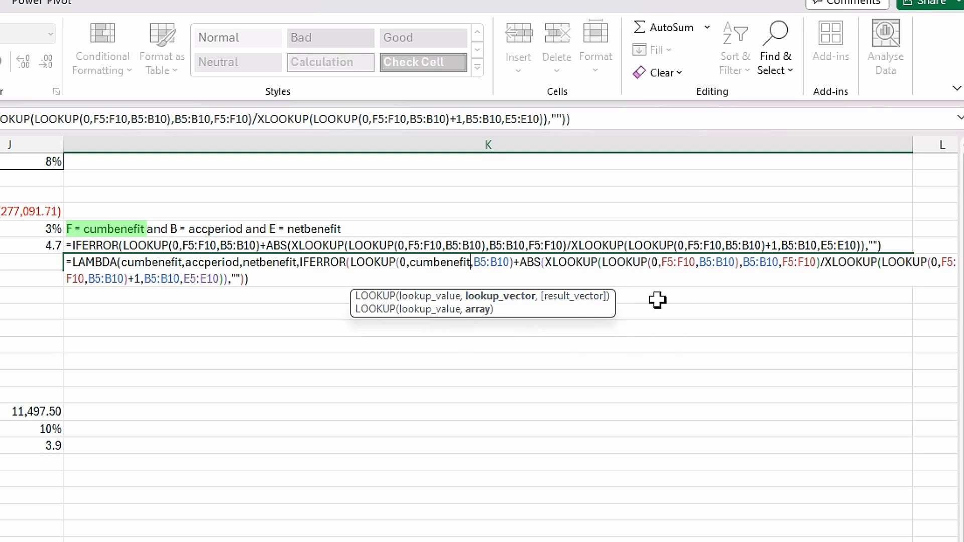
drag(695, 262, 662, 263)
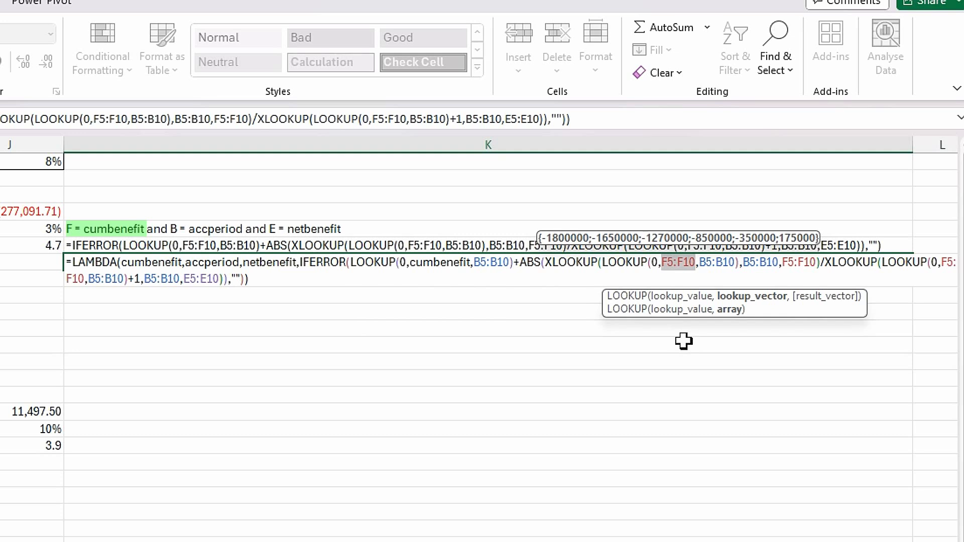
text(cum)
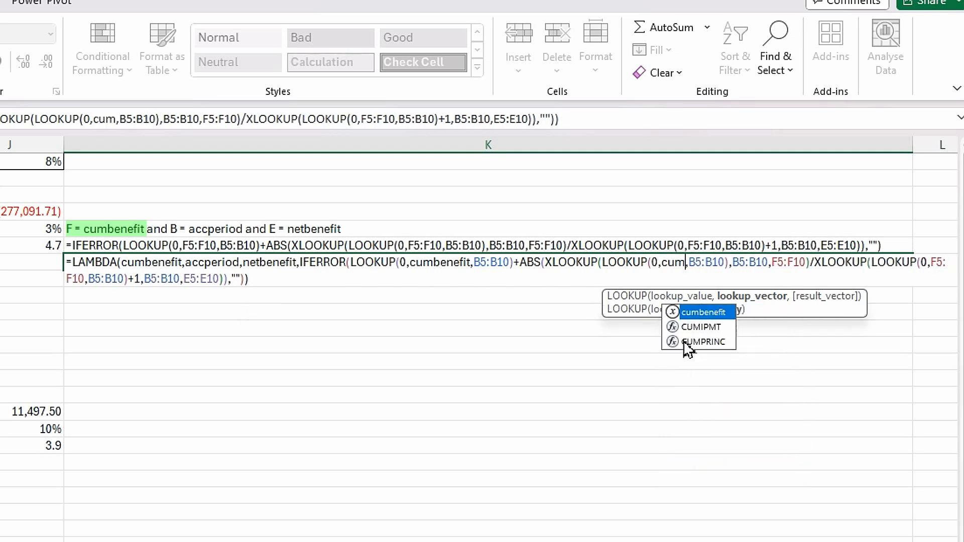
double_click(708, 312)
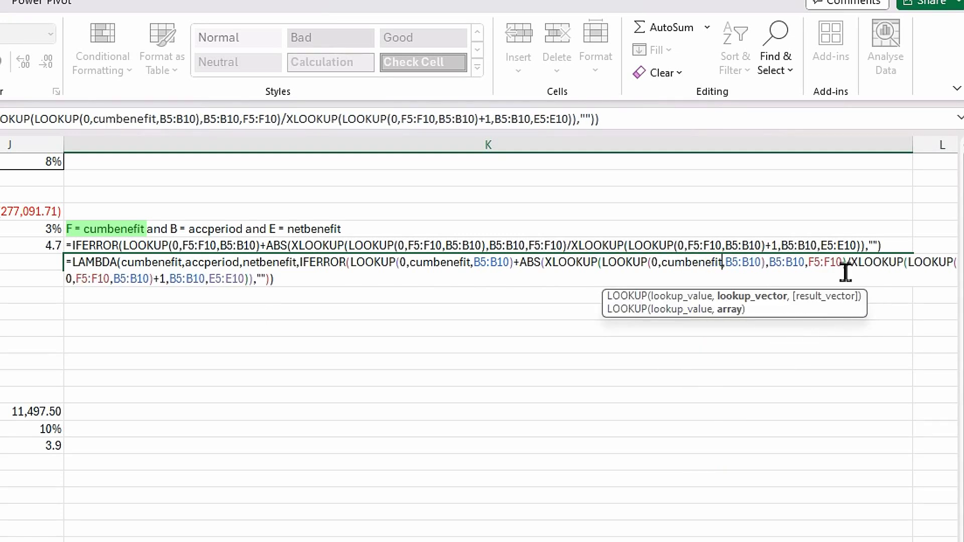
drag(846, 269, 809, 271)
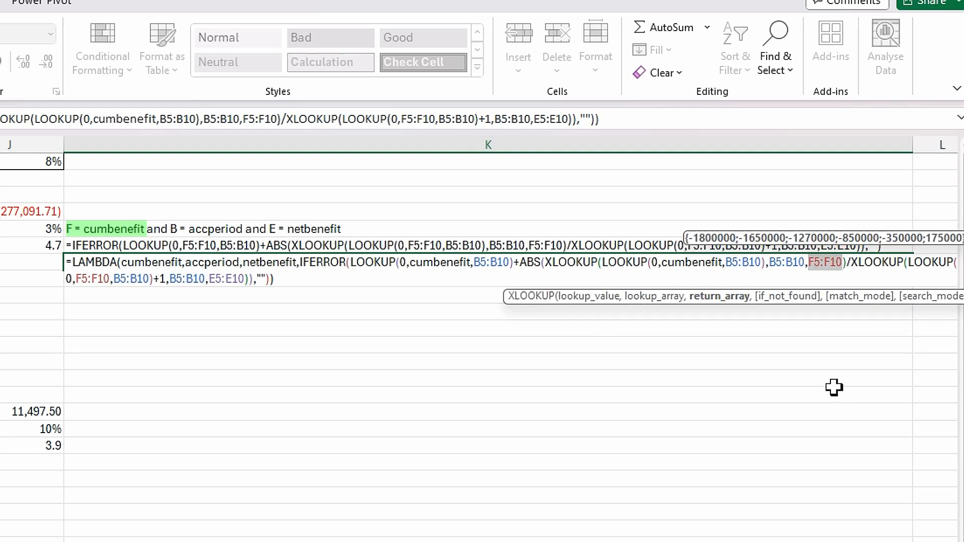
text(cum)
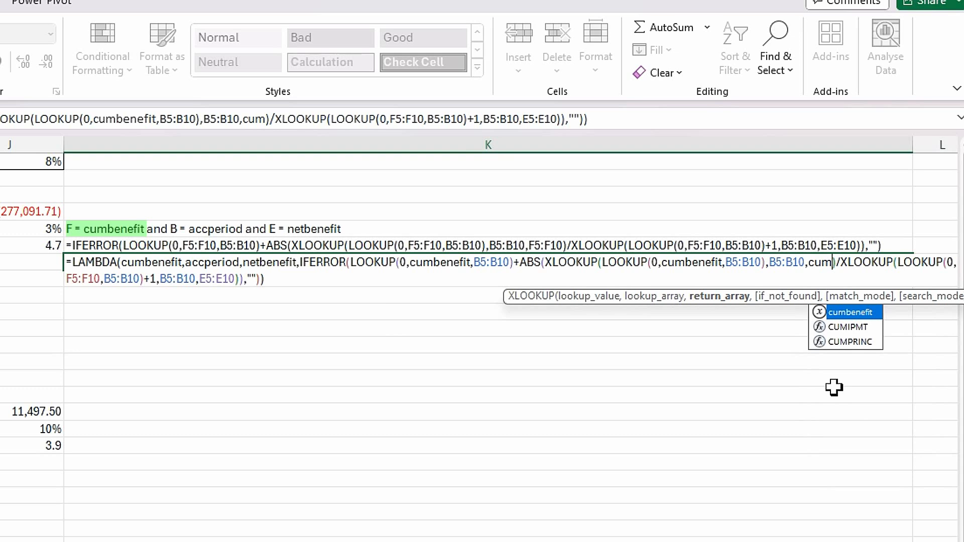
double_click(854, 314)
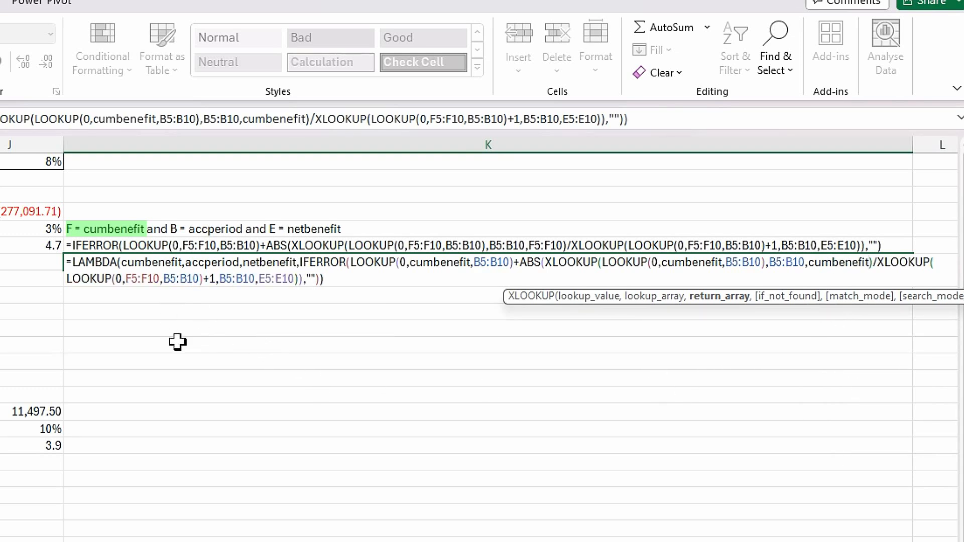
drag(161, 280, 126, 280)
text(cum)
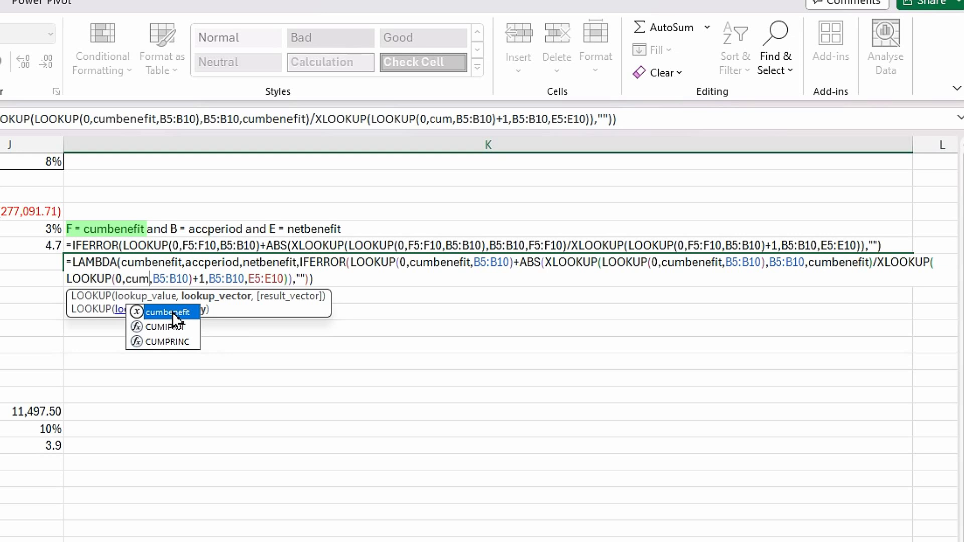
double_click(138, 312)
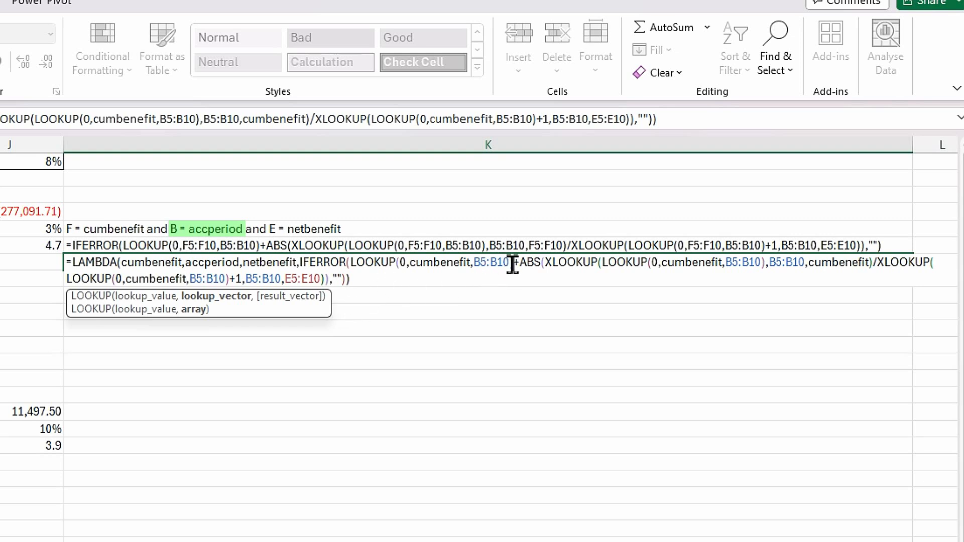
- Replace the three B5:B10 references before the division sign in K7's LAMBDA with the accperiod parameter
drag(510, 265, 474, 263)
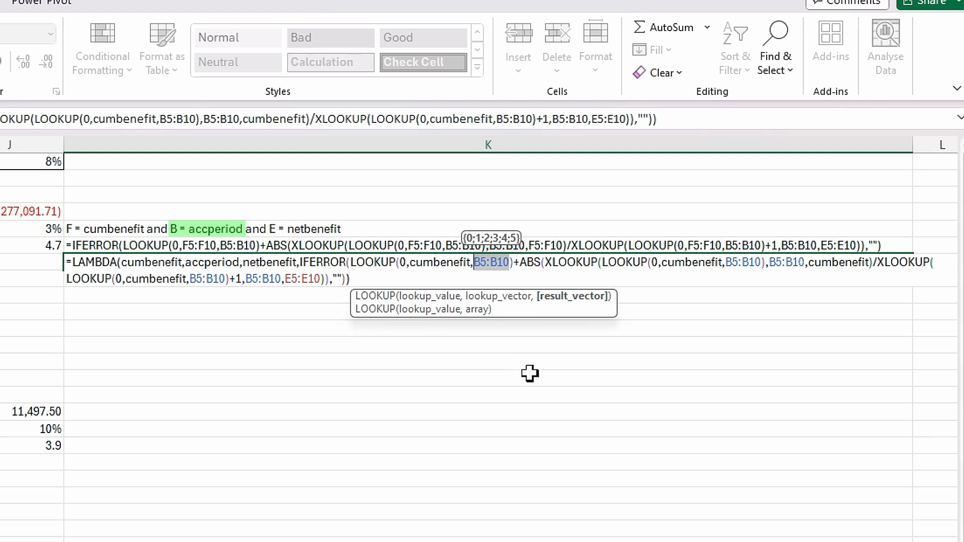
text(acc)
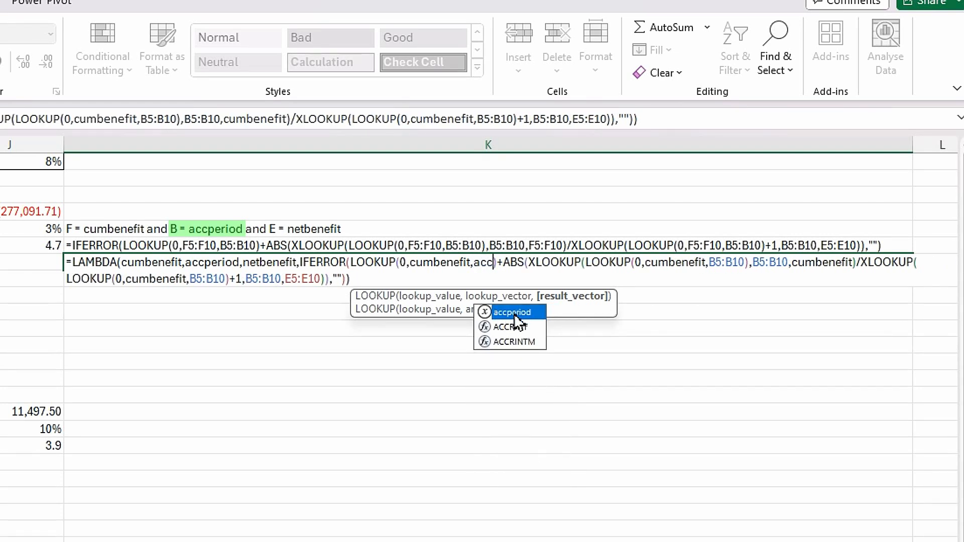
double_click(514, 313)
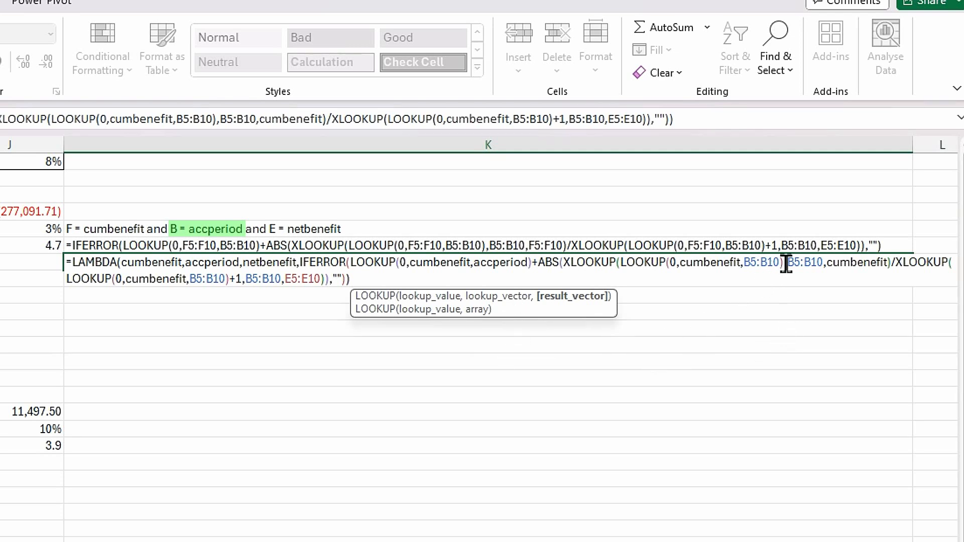
drag(783, 265, 743, 262)
text(acc)
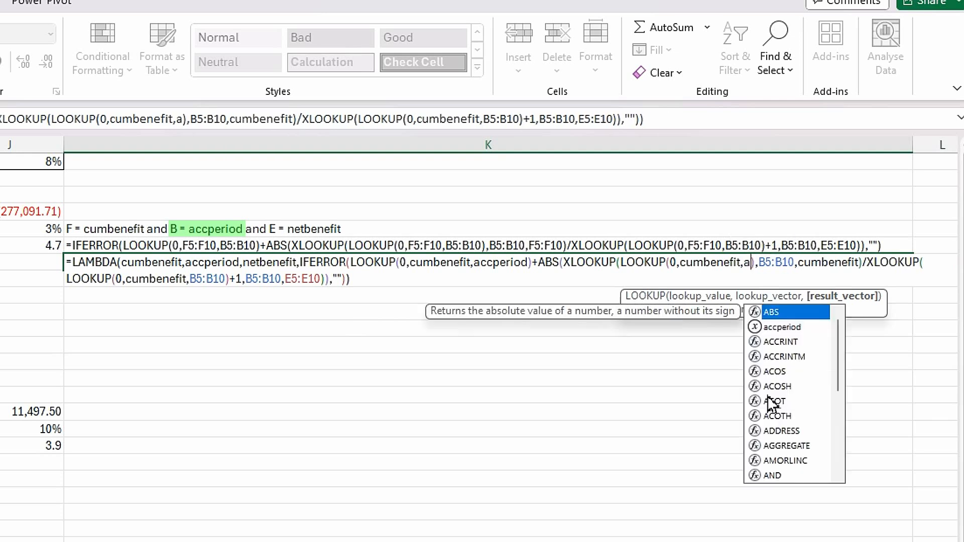
double_click(794, 313)
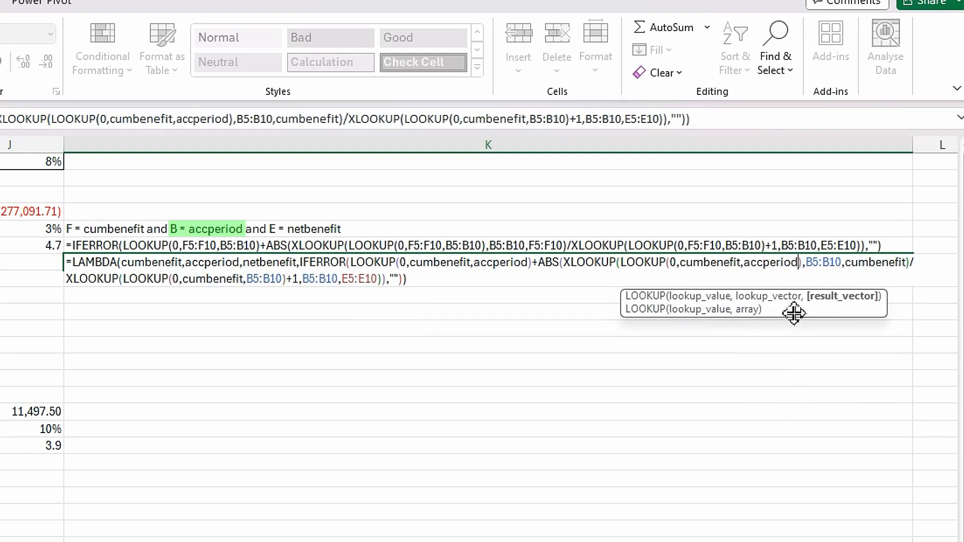
drag(845, 262, 813, 253)
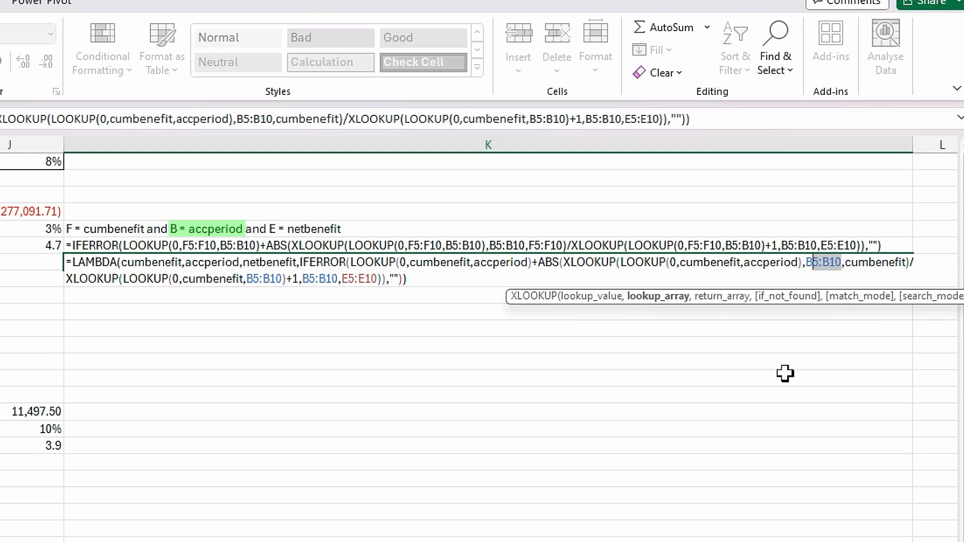
key(BackSpace)
key(BackSpace)
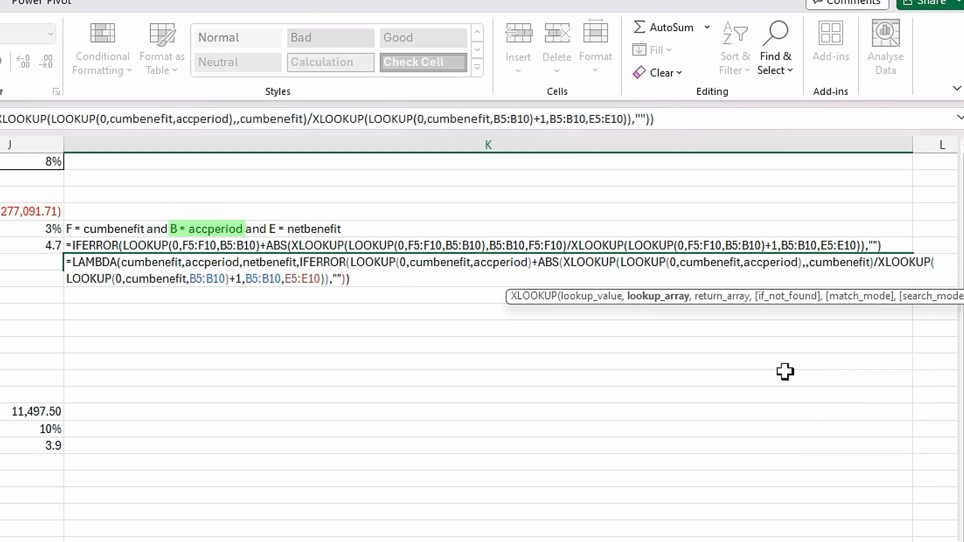
text(acc)
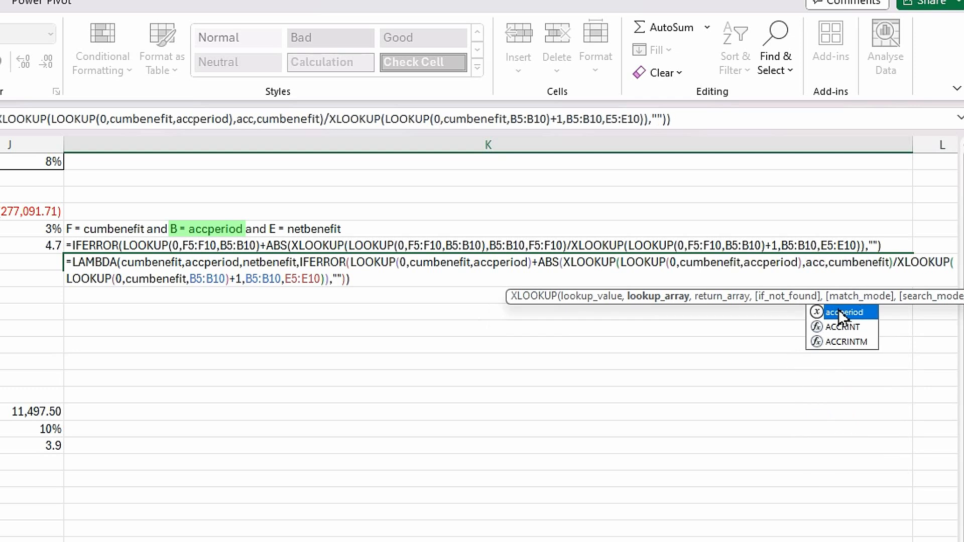
double_click(843, 312)
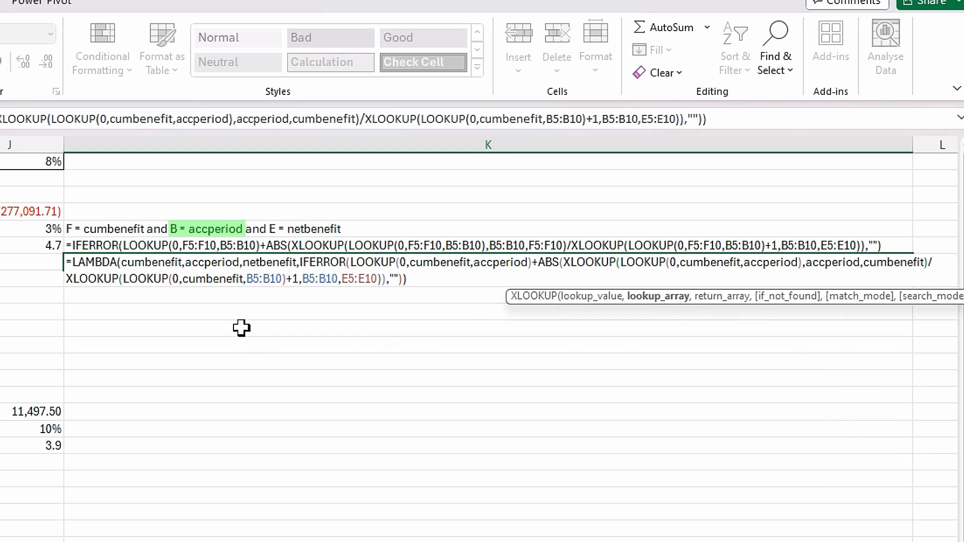
- Replace the two remaining B5:B10 references in the LAMBDA's divisor XLOOKUP with accperiod
drag(283, 280, 256, 280)
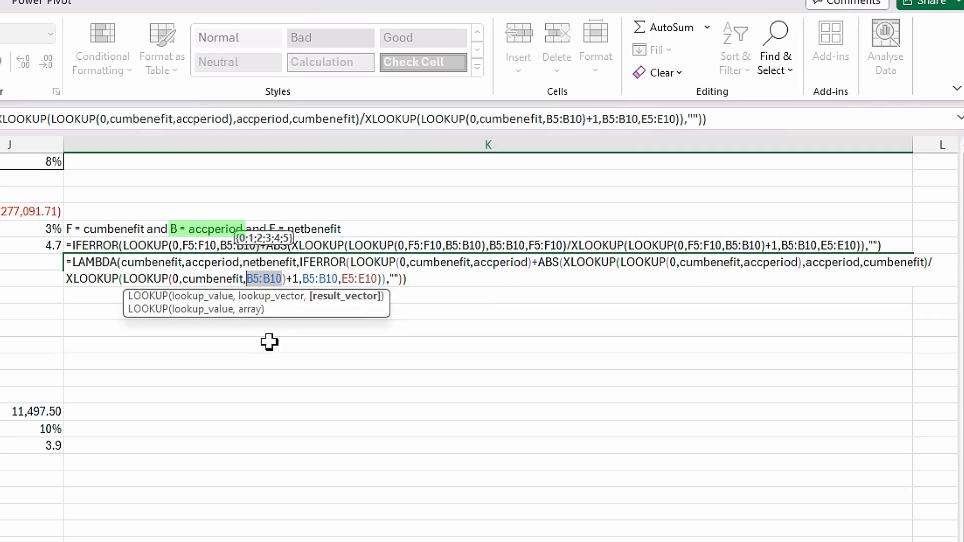
text(acc)
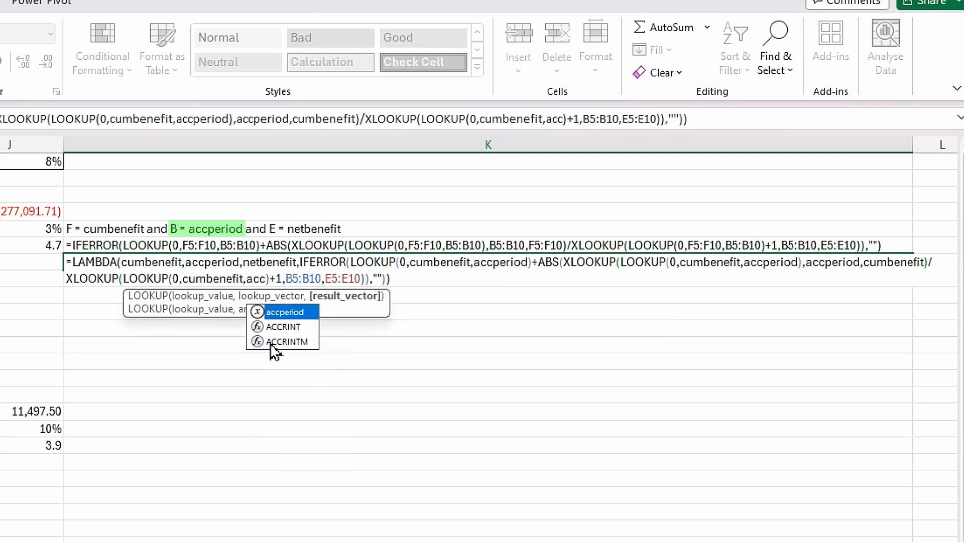
double_click(295, 313)
drag(357, 280, 327, 280)
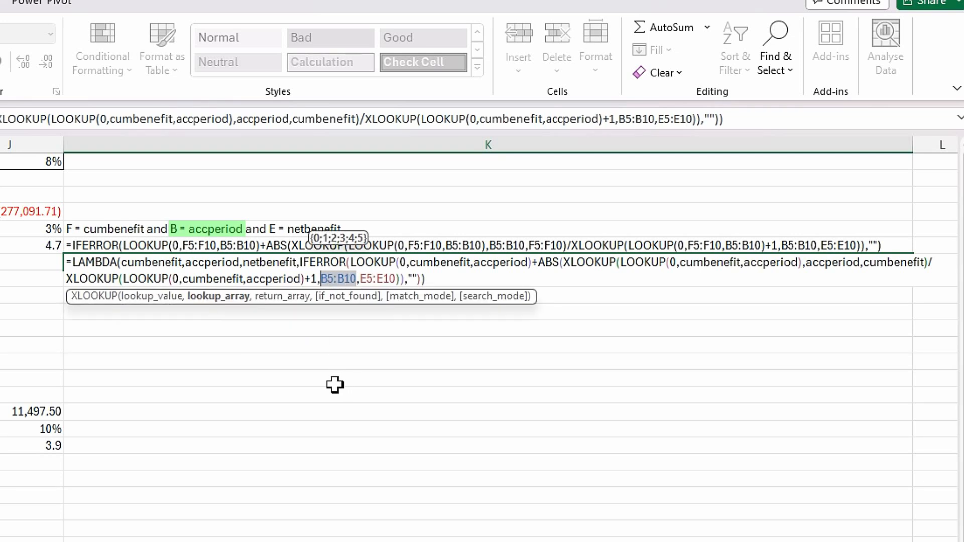
text(acc)
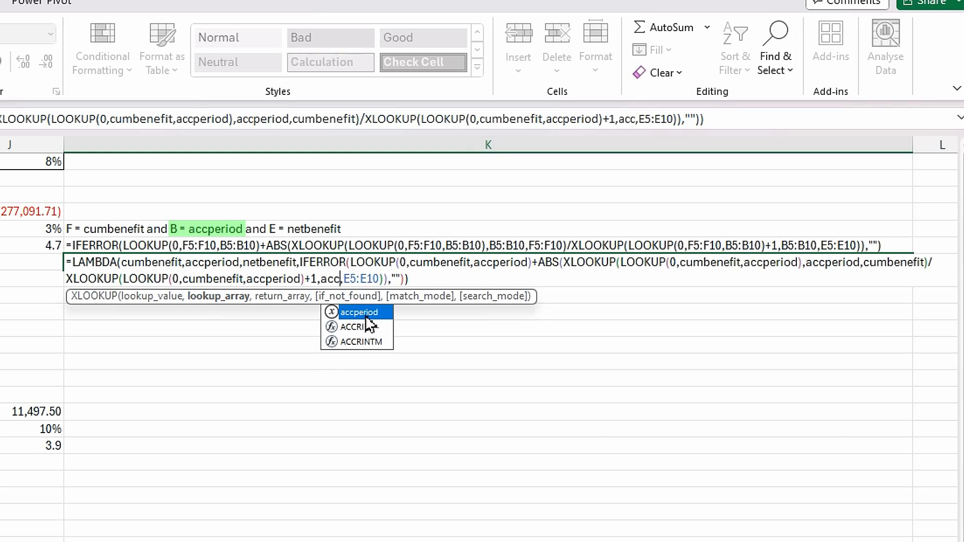
double_click(366, 314)
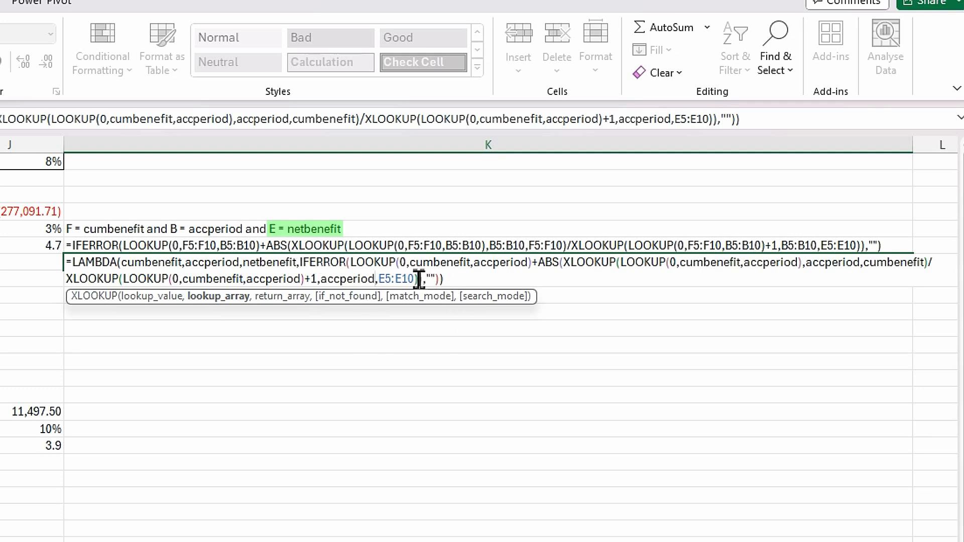
- Replace E5:E10 in the last XLOOKUP with netbenefit and enter the LAMBDA formula in K7
drag(418, 280, 380, 281)
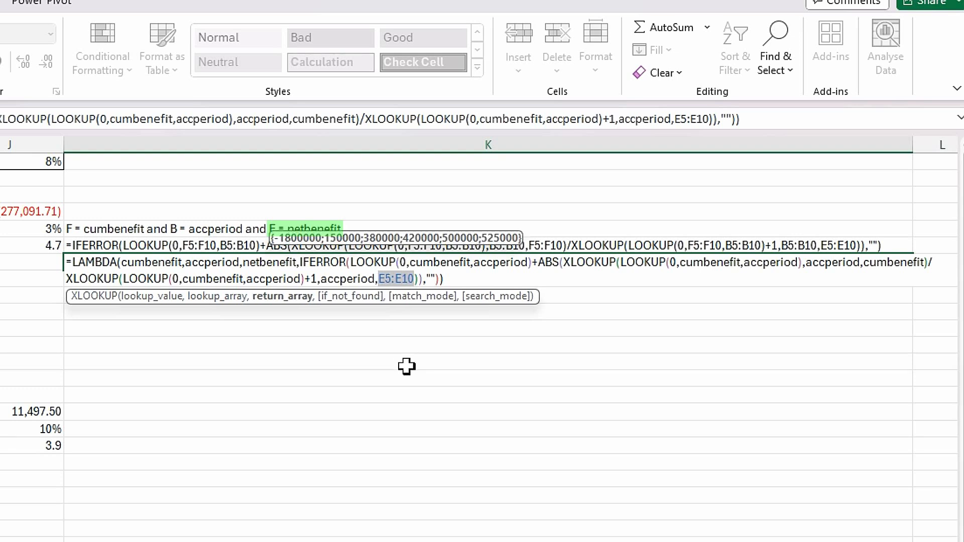
text(net)
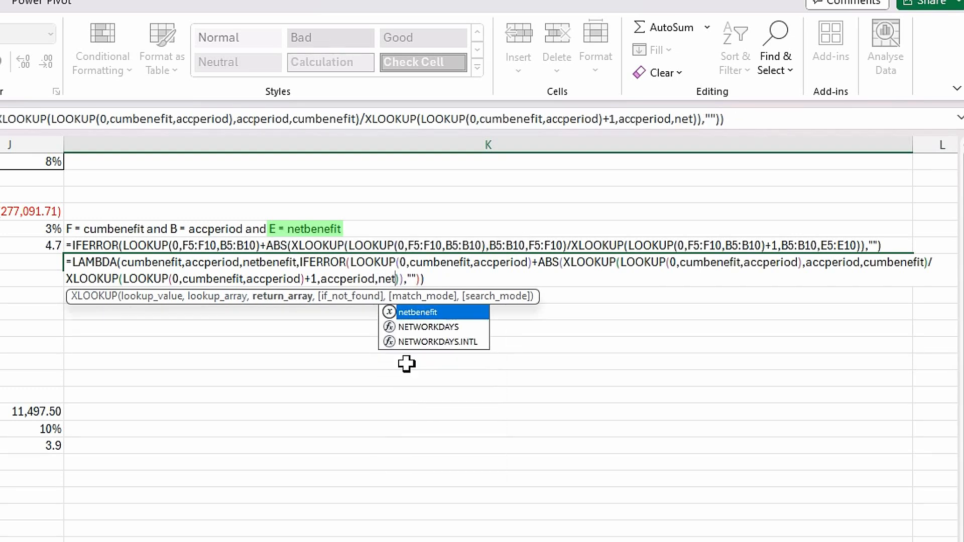
double_click(418, 313)
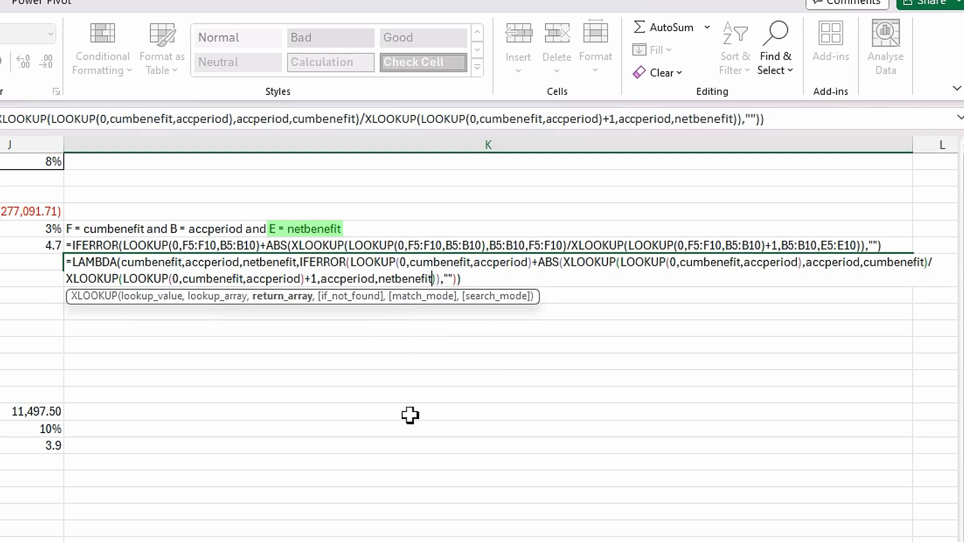
key(Return)
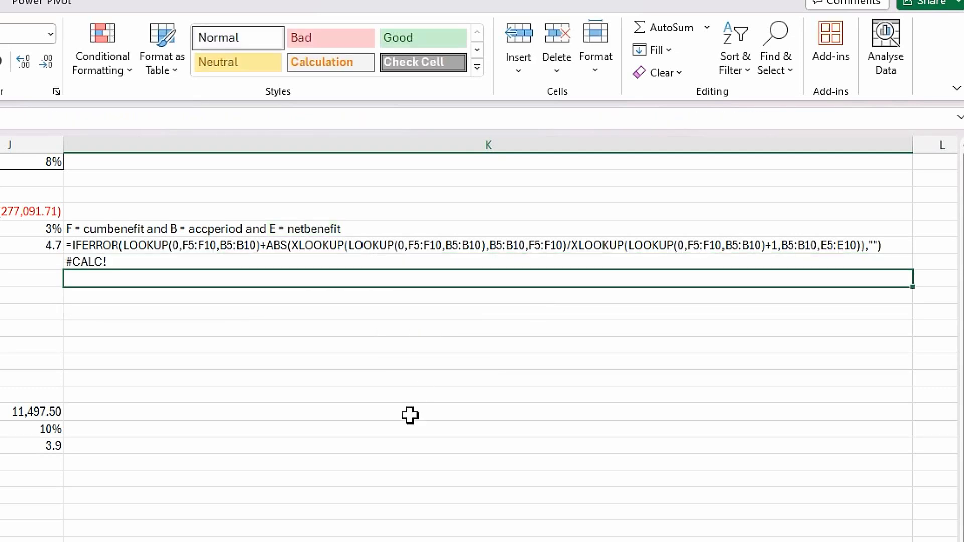
- Copy the complete LAMBDA formula text from K7
click(131, 265)
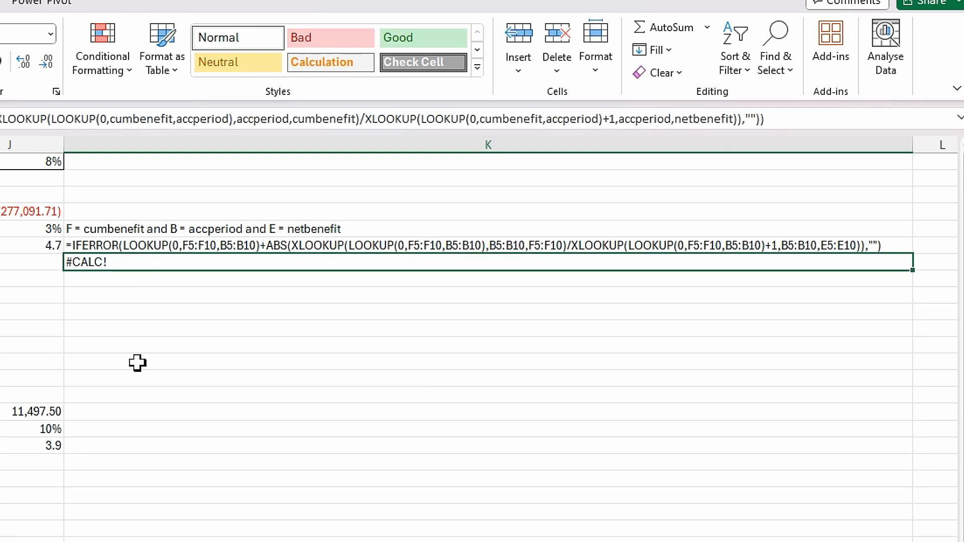
click(787, 120)
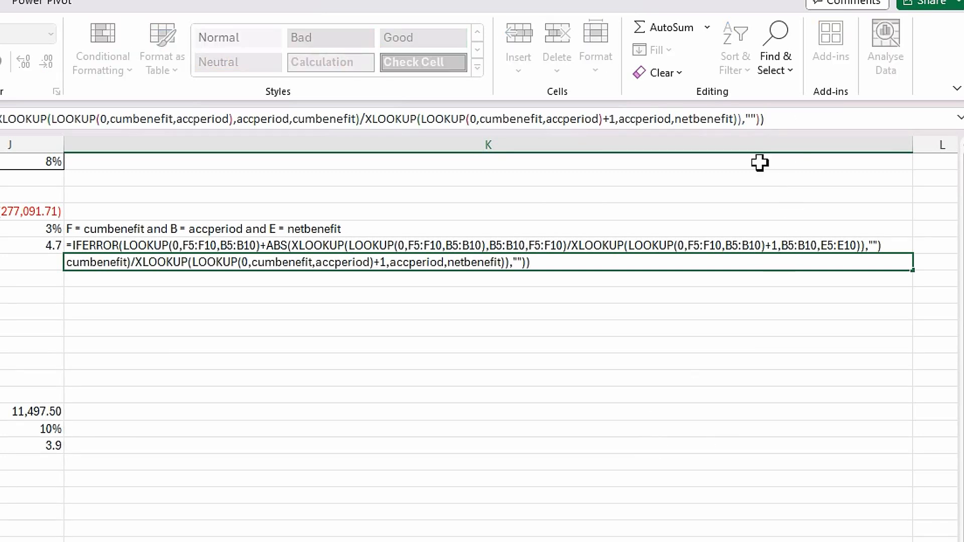
drag(784, 124, 5, 131)
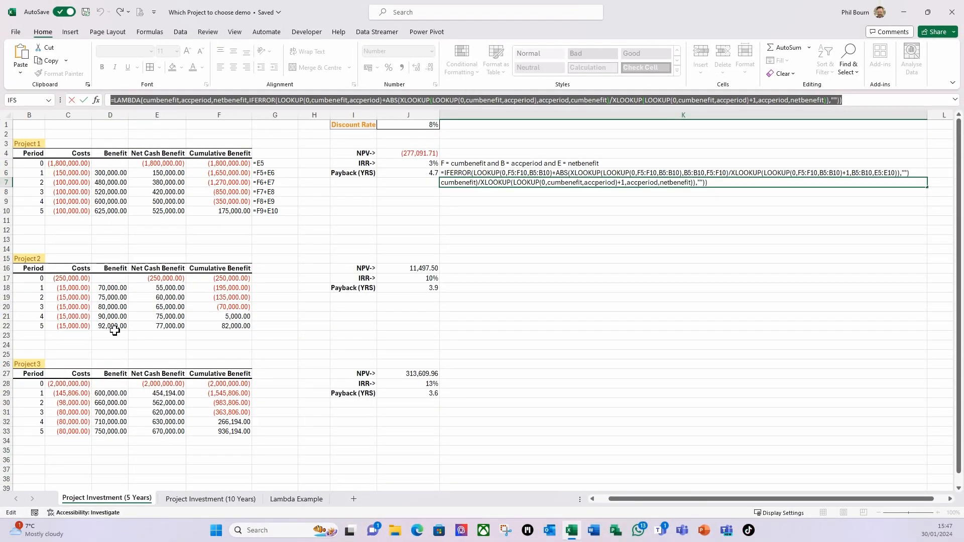
- Test the LAMBDA in K7 on Project 1 by appending the arguments (F5:F10,B5:B10,E5:E10) to the formula
click(847, 100)
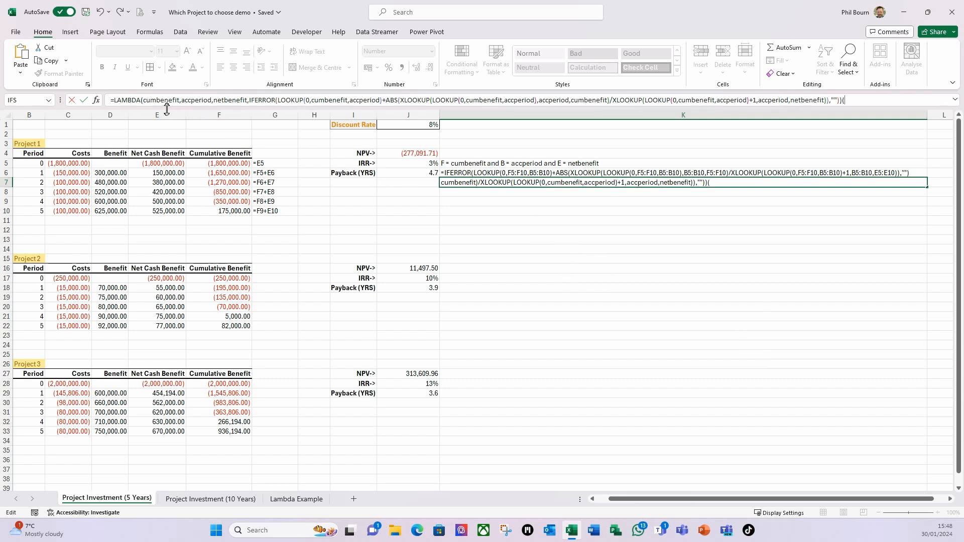
drag(223, 165, 221, 211)
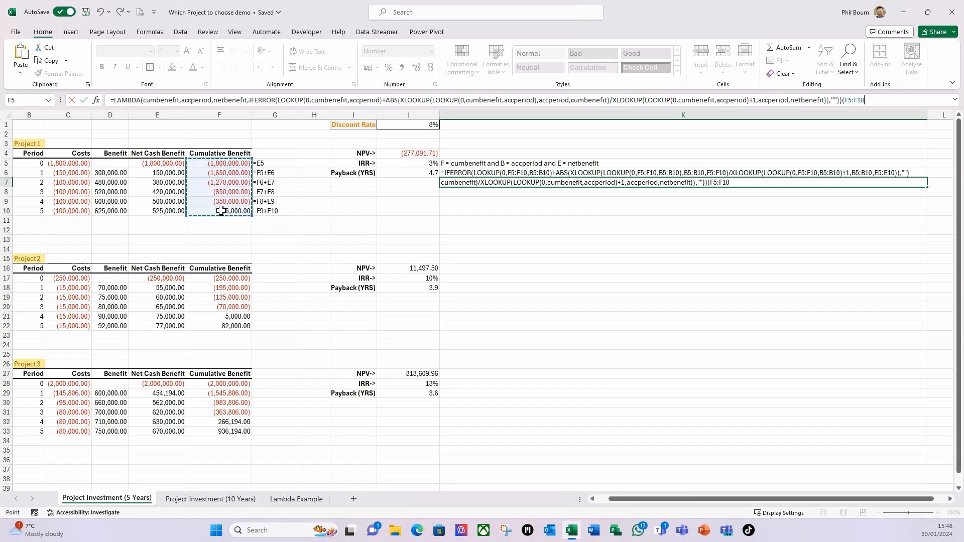
text(,)
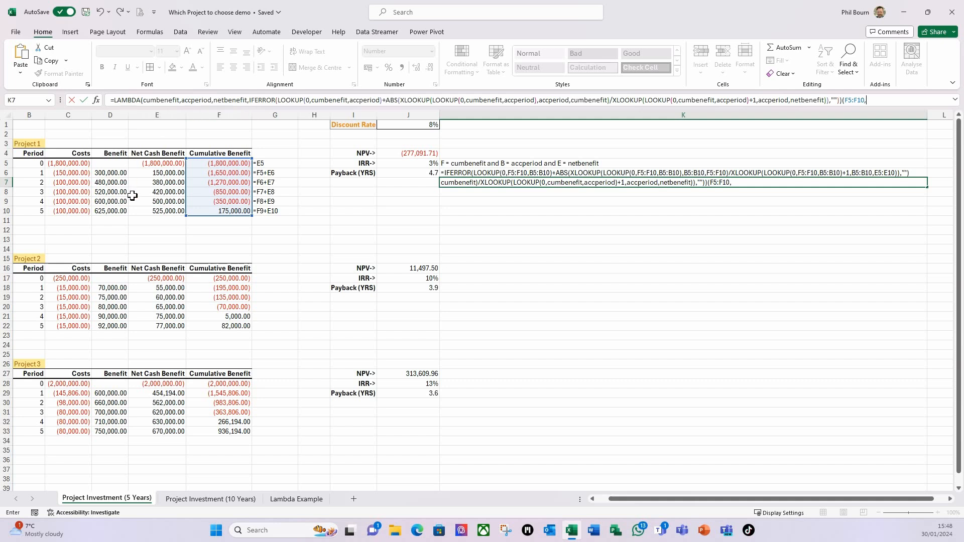
drag(31, 164, 28, 209)
text(,)
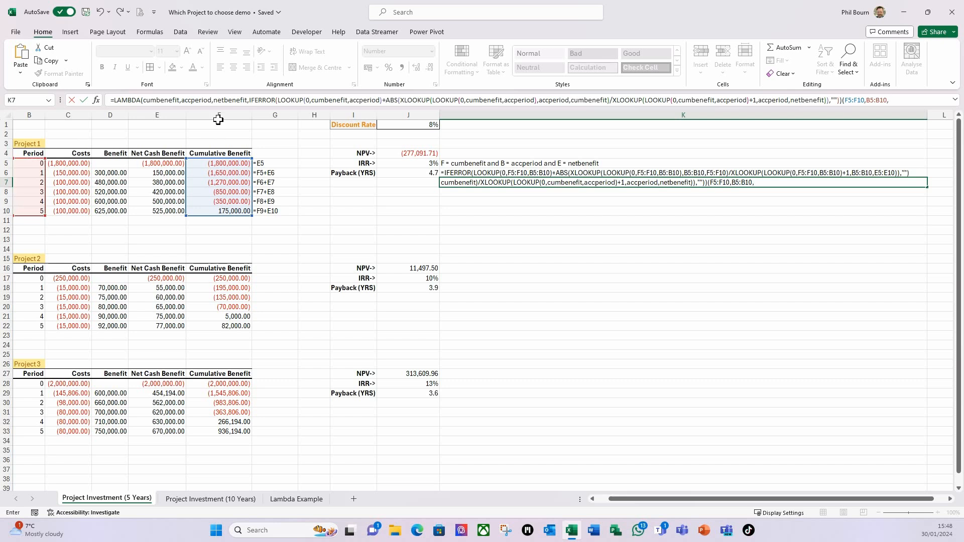
drag(151, 163, 149, 208)
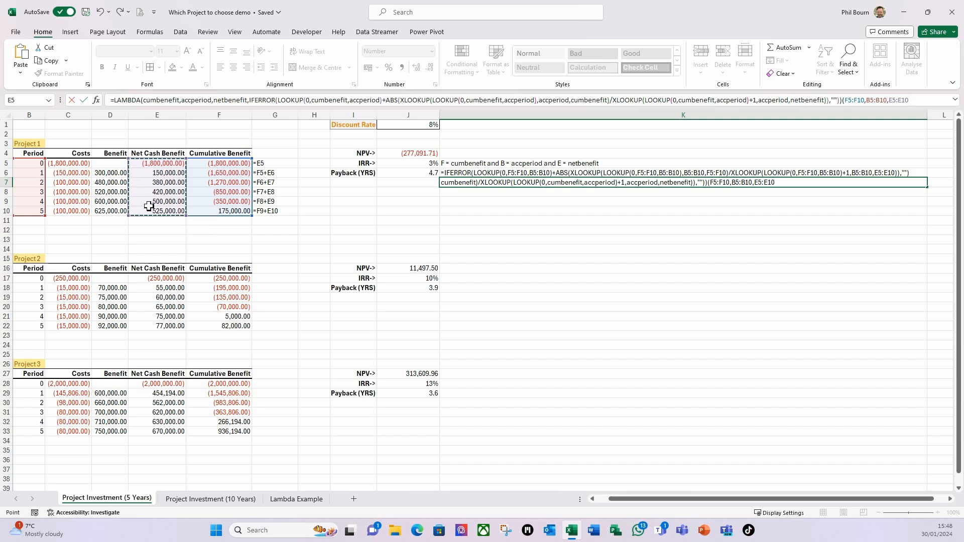
text())
key(Return)
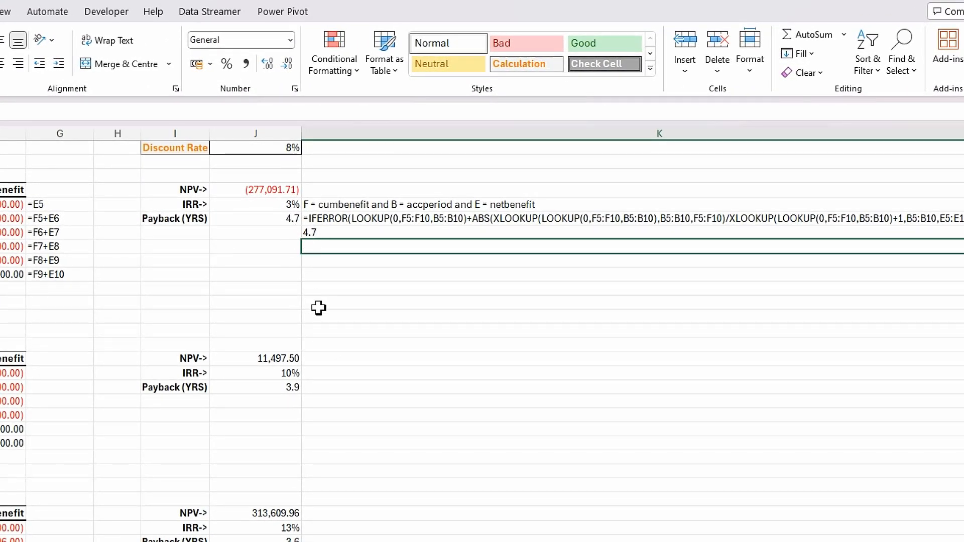
- Define a workbook-scope name myPaybackPeriod that refers to the copied payback LAMBDA formula
click(312, 231)
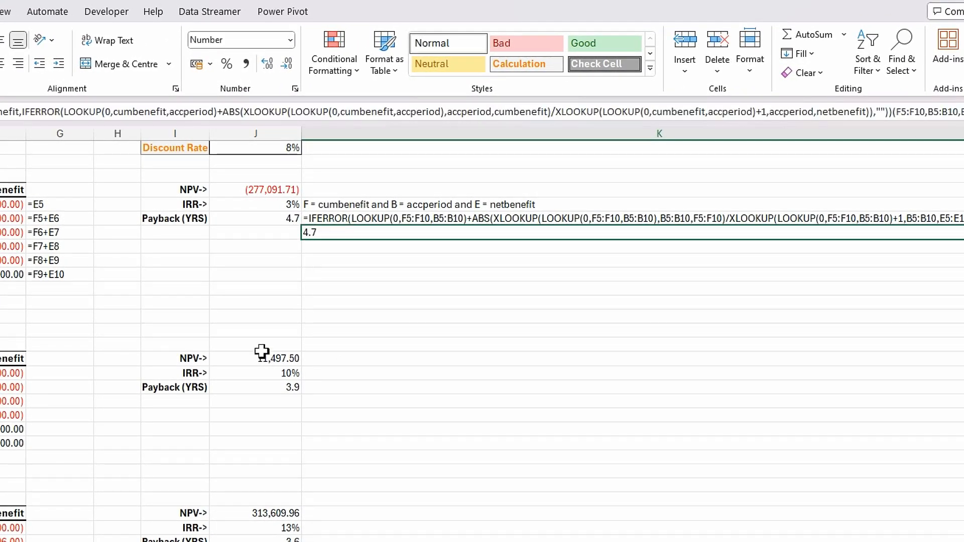
click(363, 303)
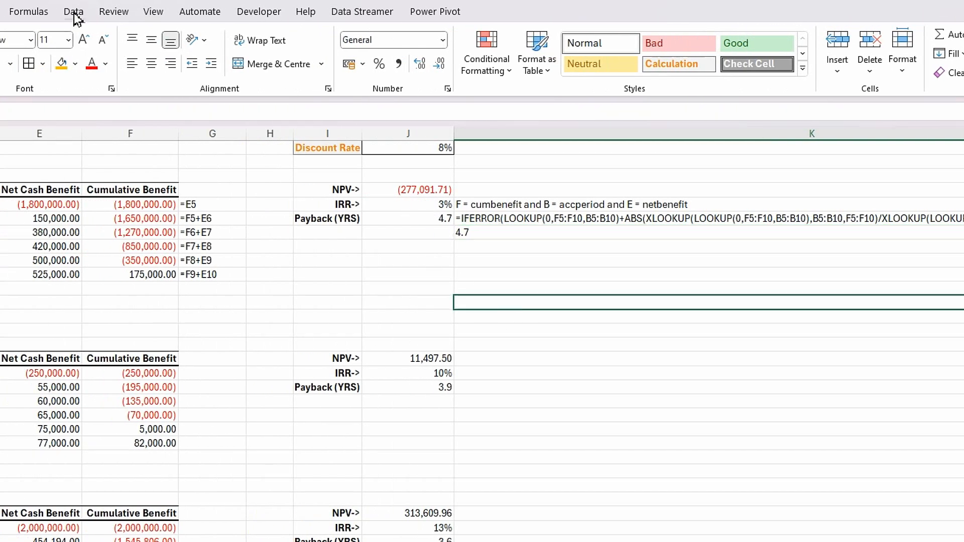
click(47, 10)
click(273, 65)
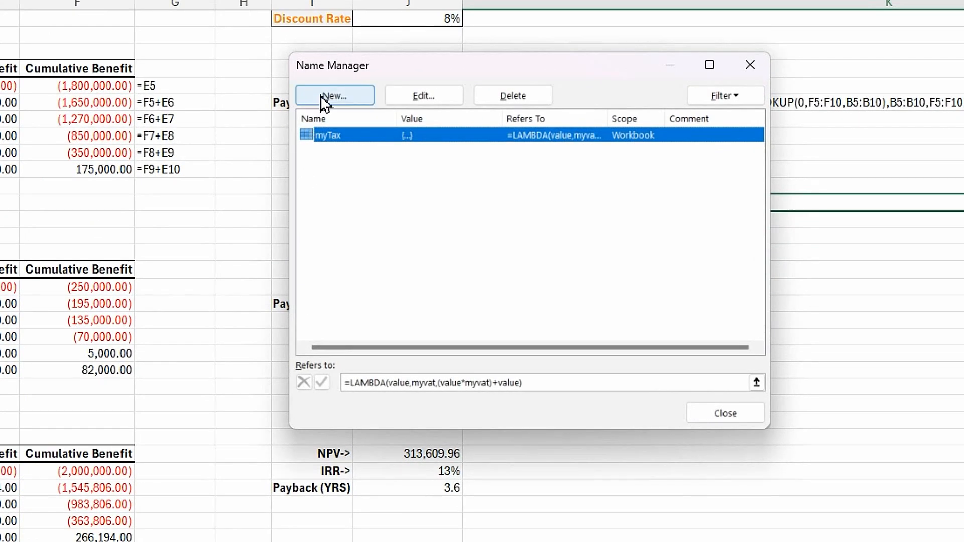
click(331, 95)
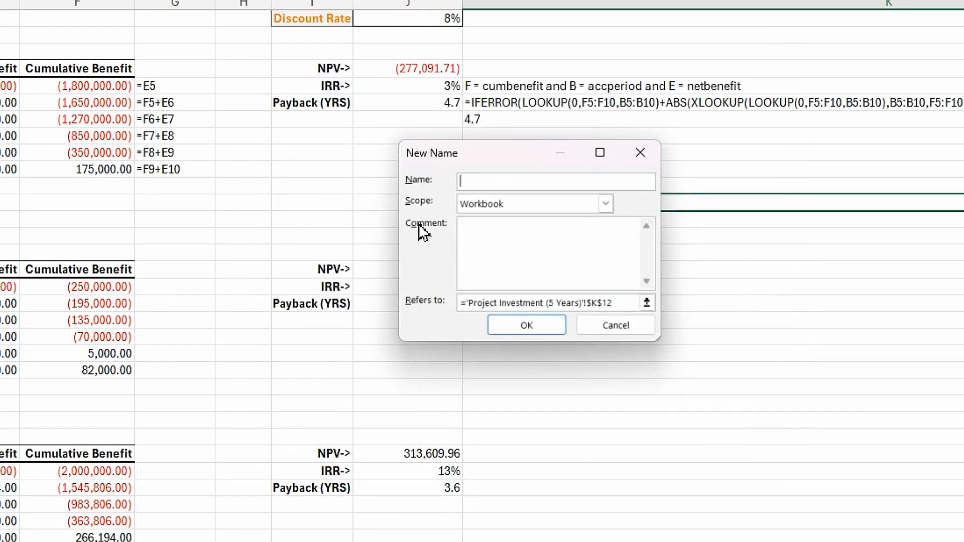
text(myPayback)
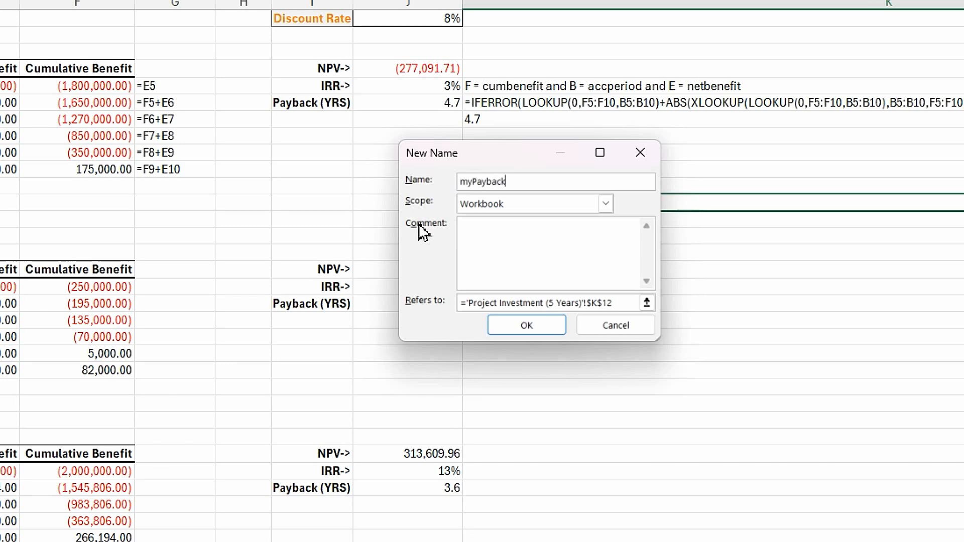
text(Period)
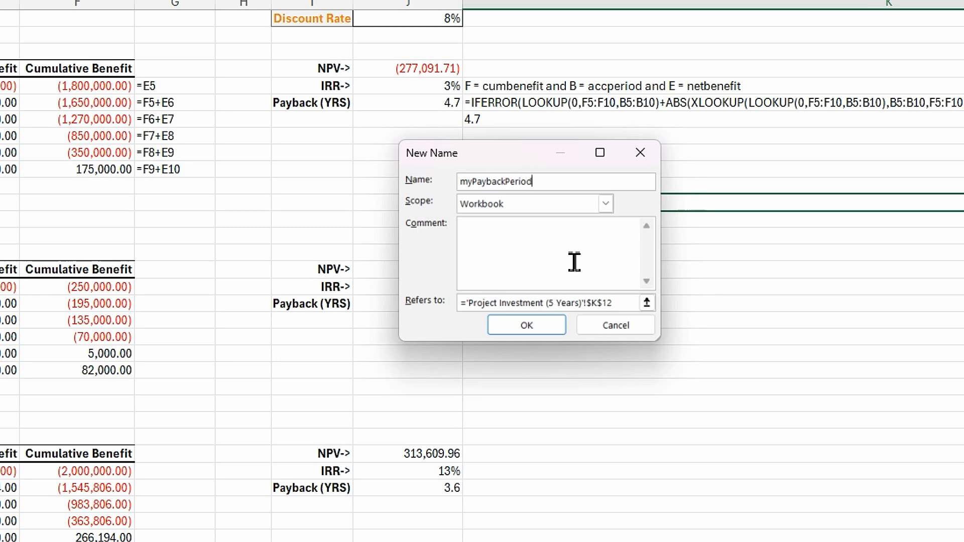
click(623, 302)
drag(623, 302, 400, 300)
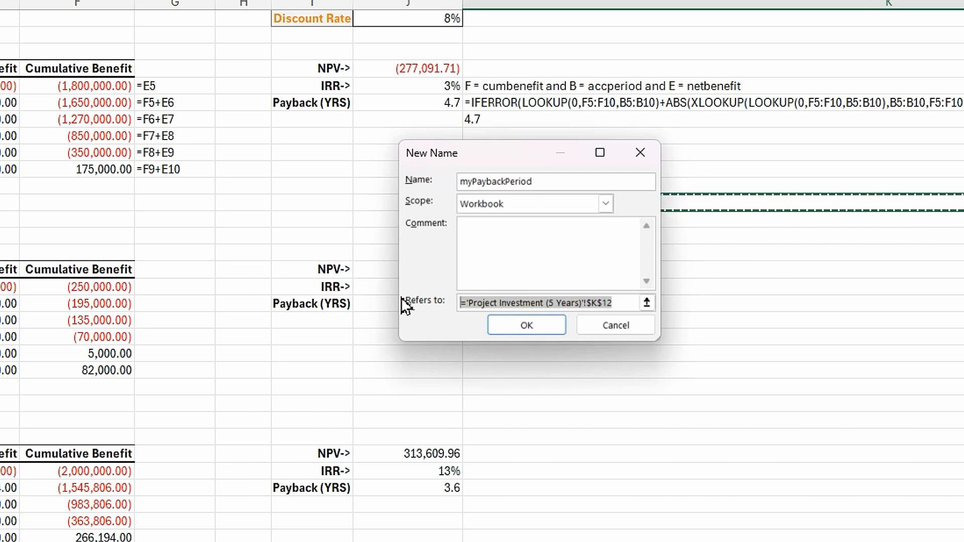
key(ctrl+v)
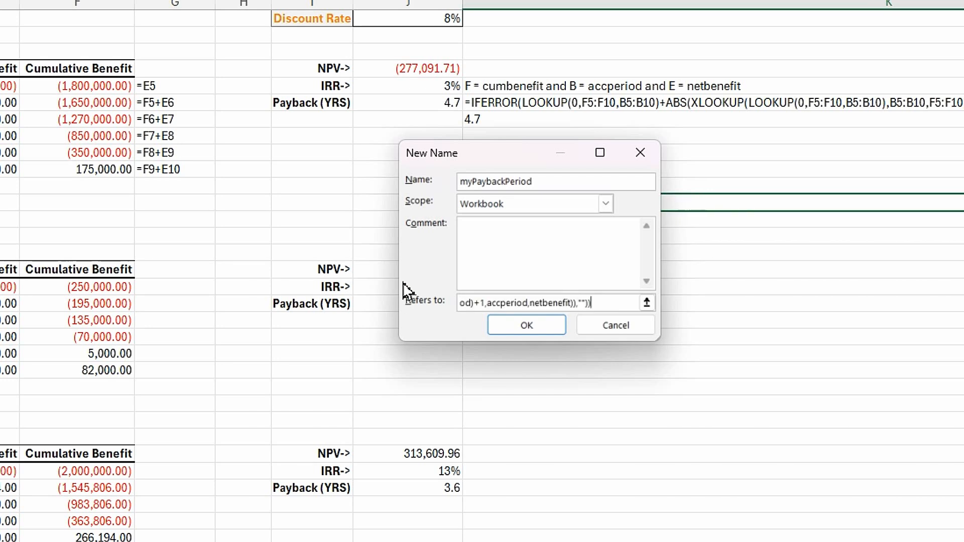
click(532, 326)
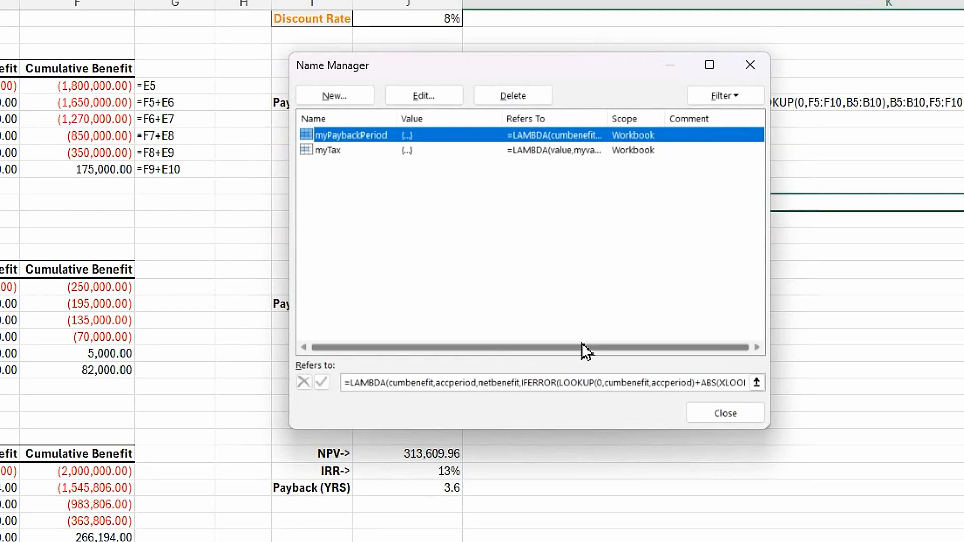
click(721, 413)
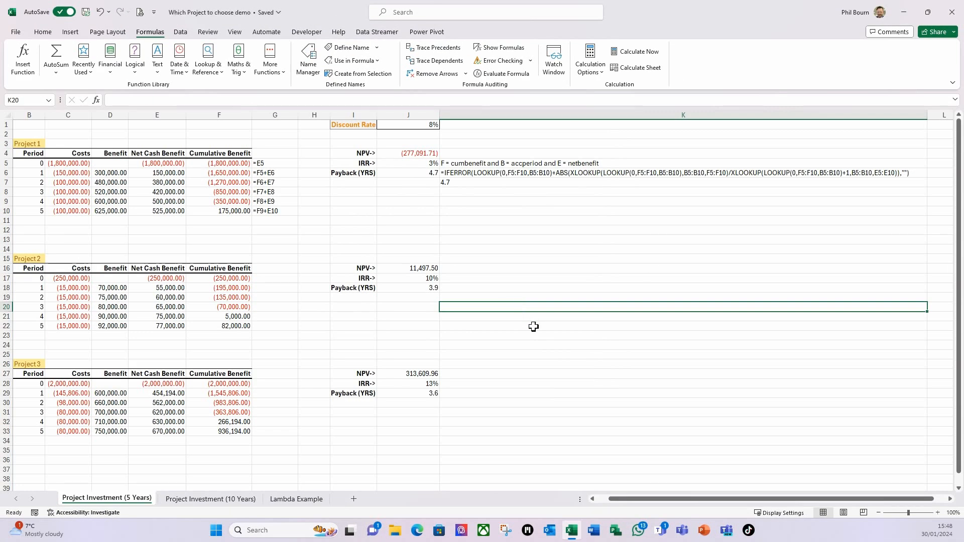
- On the Project Investment (10 Years) sheet, enter =myPaybackPeriod(F5:F15,B5:B15,E5:E15) in J6 for Project 1's payback
click(186, 501)
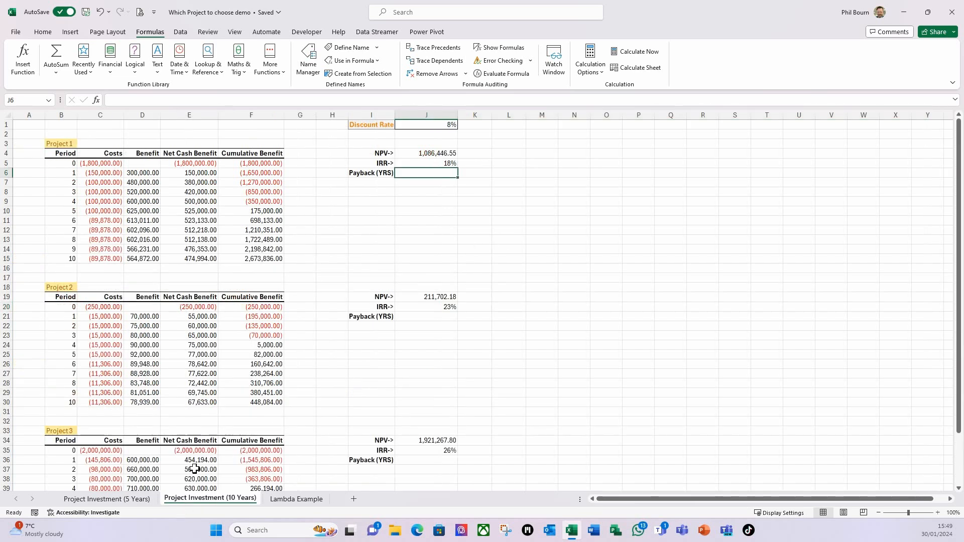
click(143, 500)
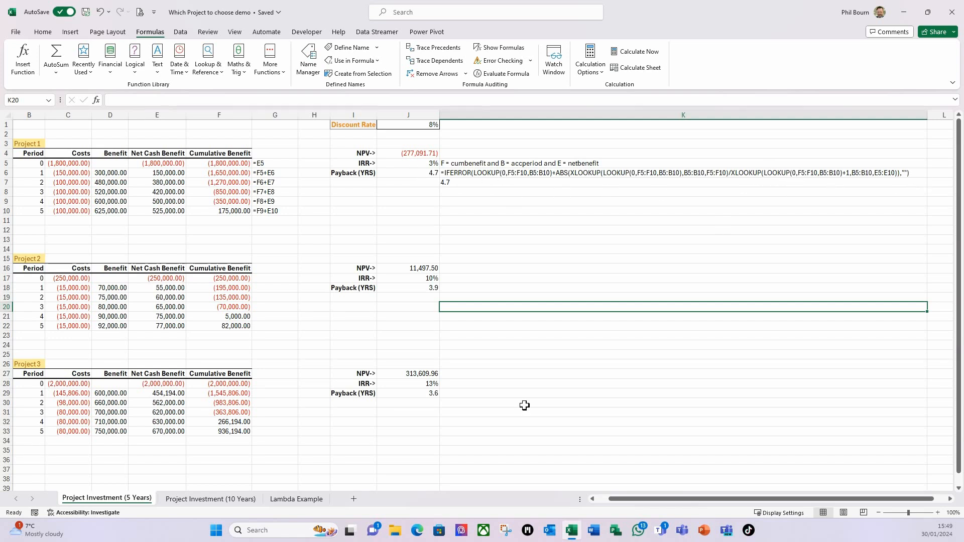
click(236, 500)
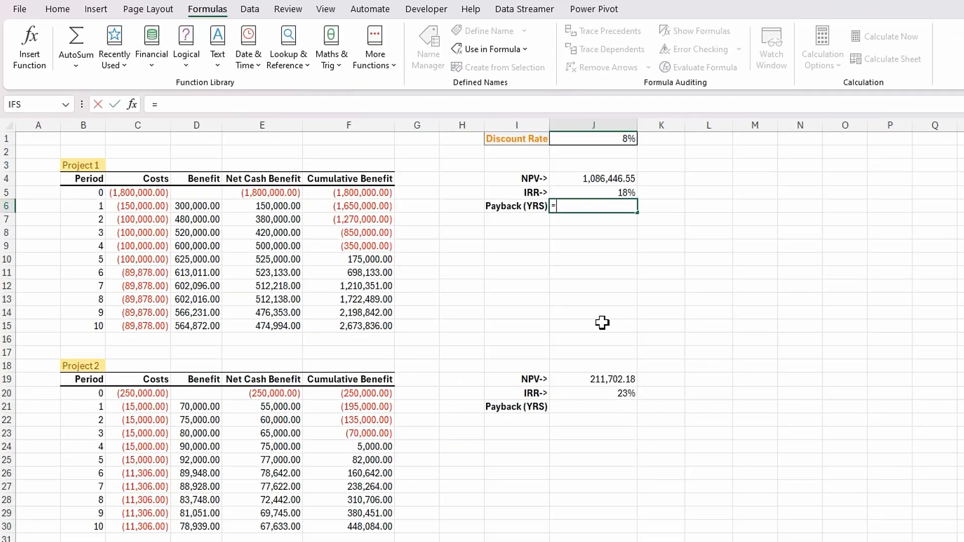
text(=my)
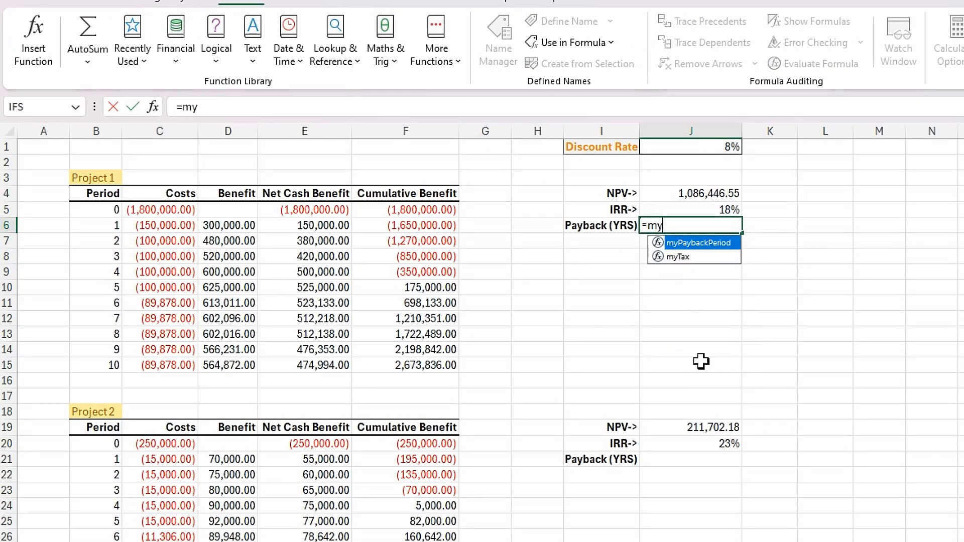
double_click(697, 243)
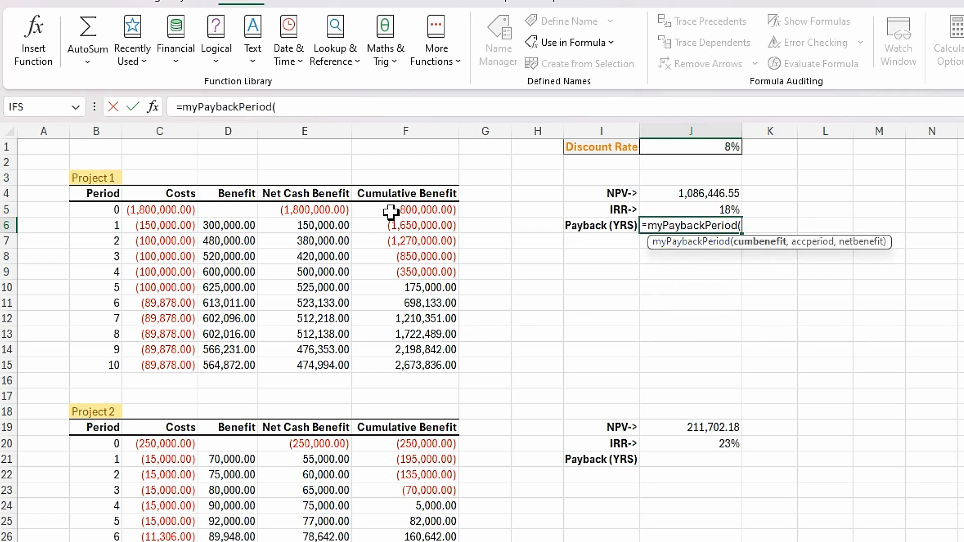
drag(390, 211, 388, 361)
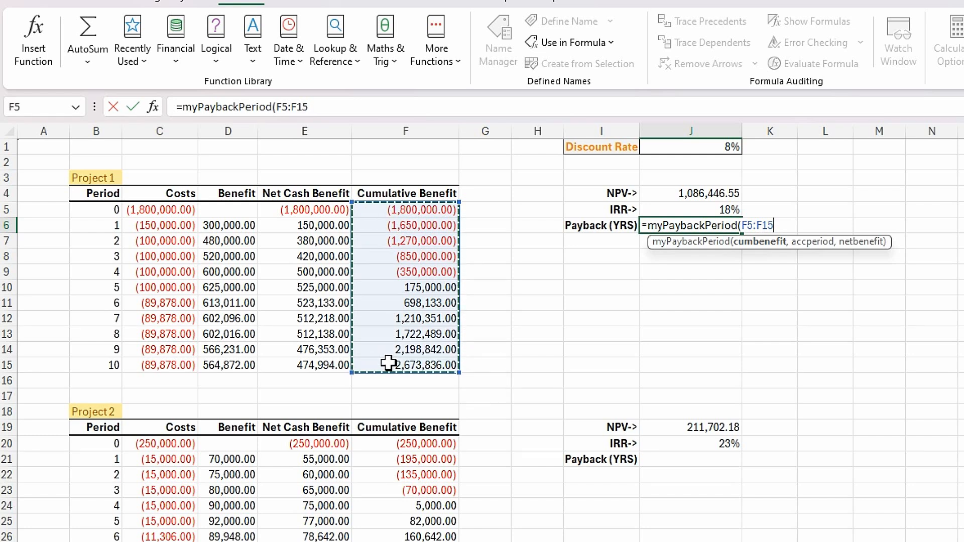
text(,)
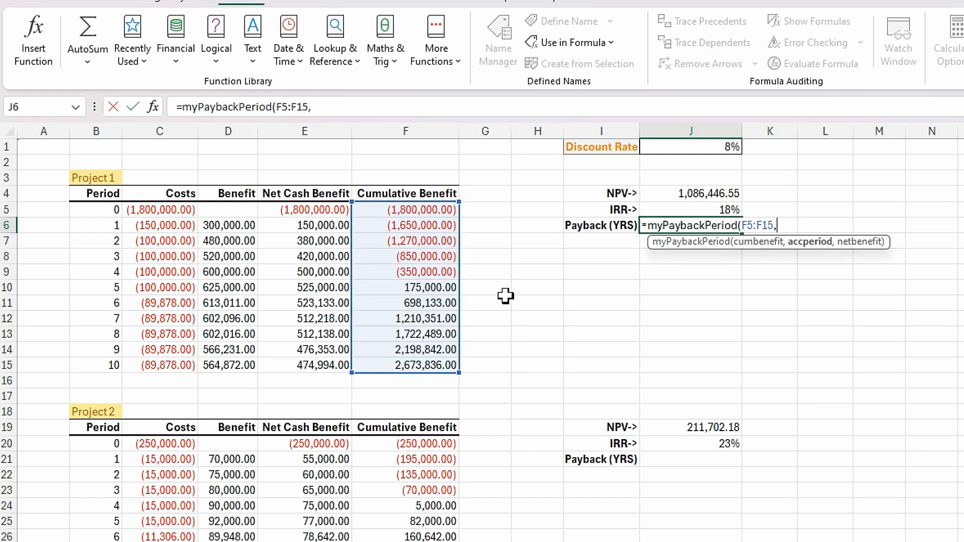
drag(89, 210, 89, 360)
text(,)
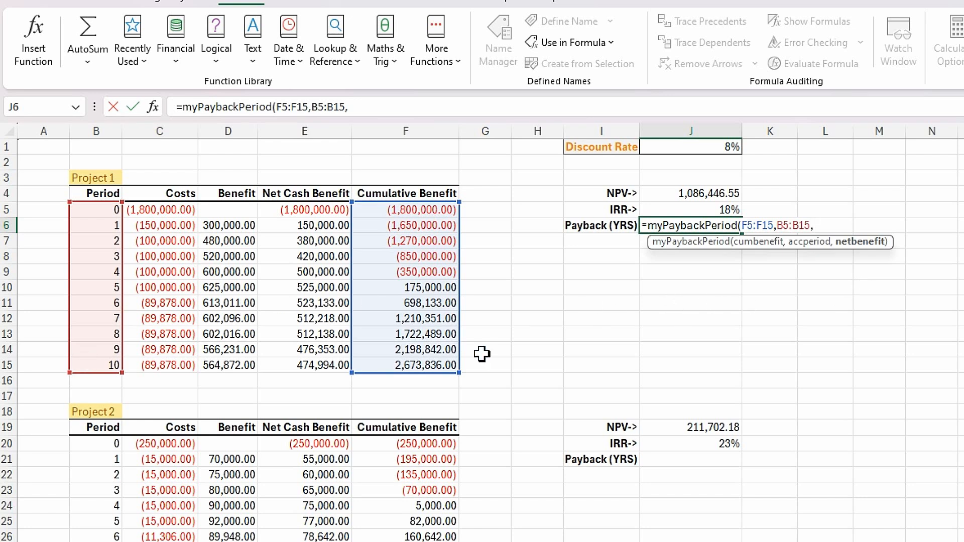
click(281, 213)
drag(282, 213, 285, 365)
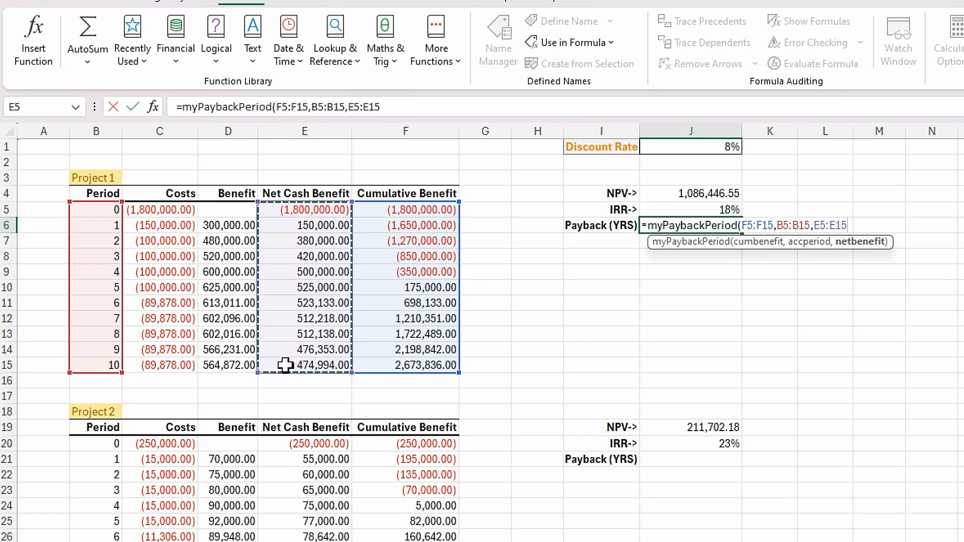
text())
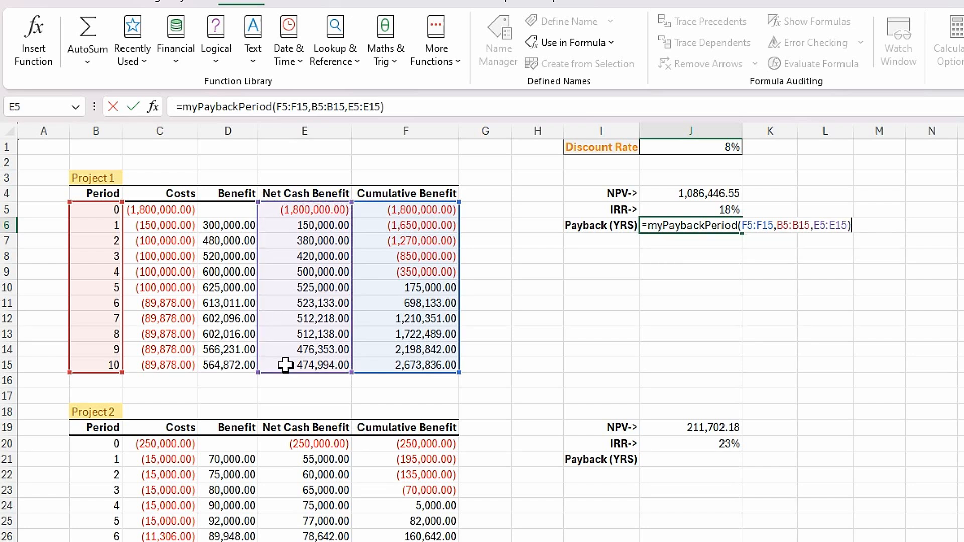
key(Return)
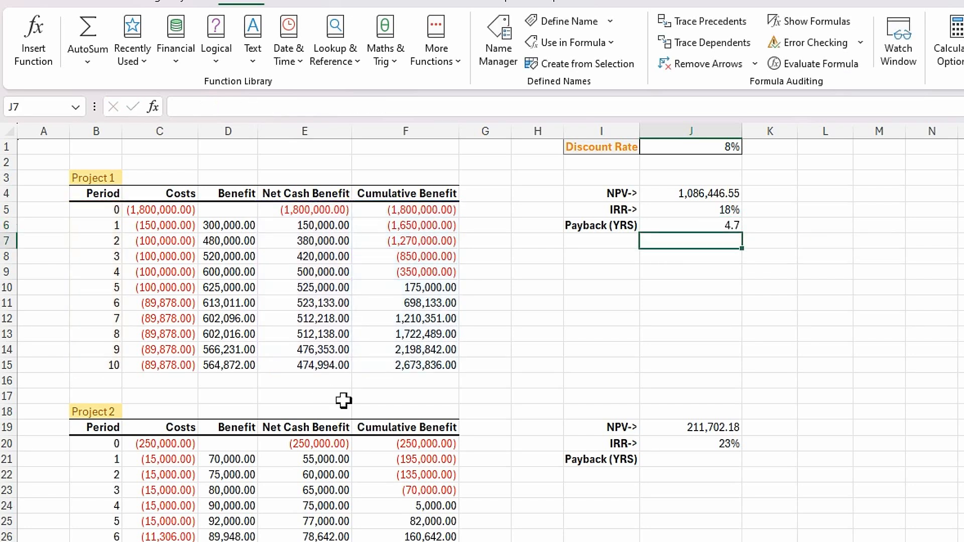
- Copy the payback formula from J6 to J21 for Project 2 and J36 for Project 3
click(710, 230)
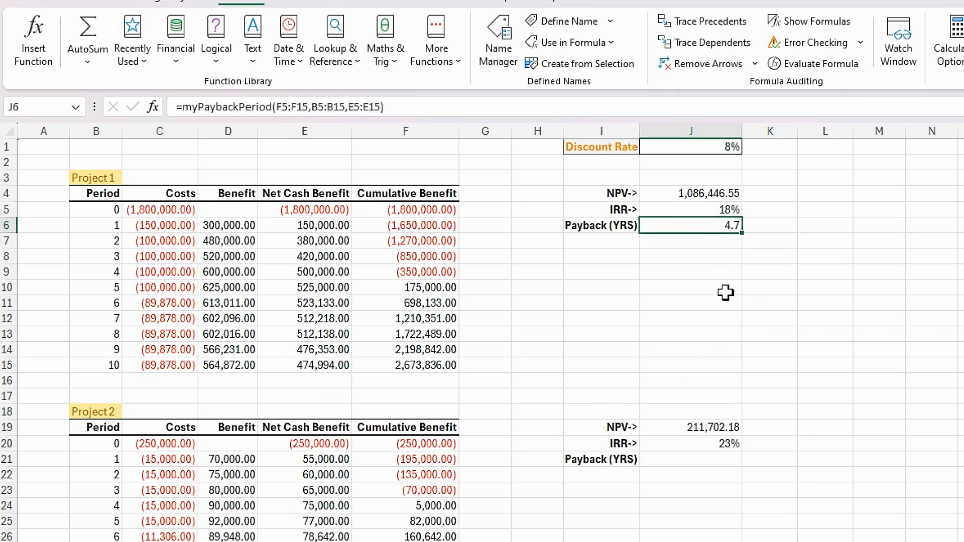
key(ctrl+c)
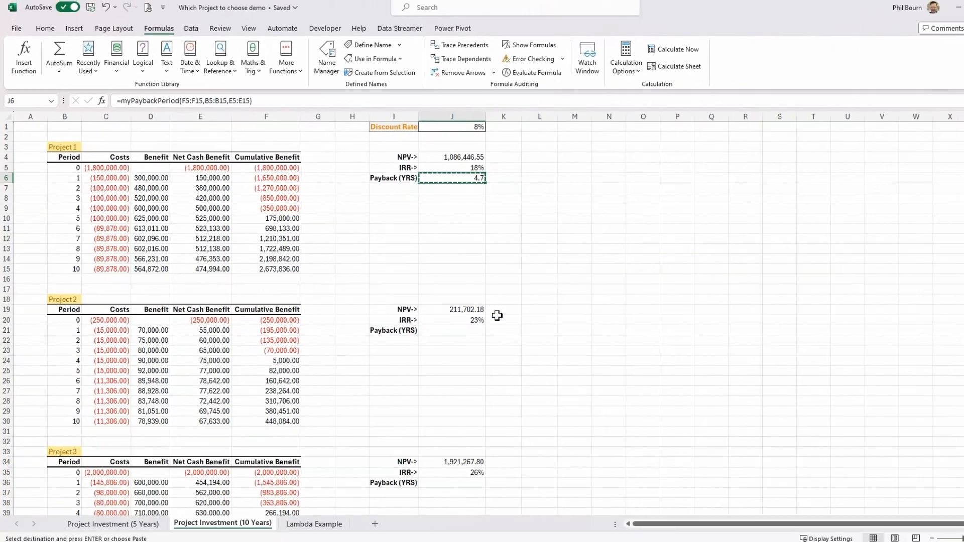
click(449, 318)
key(ctrl+v)
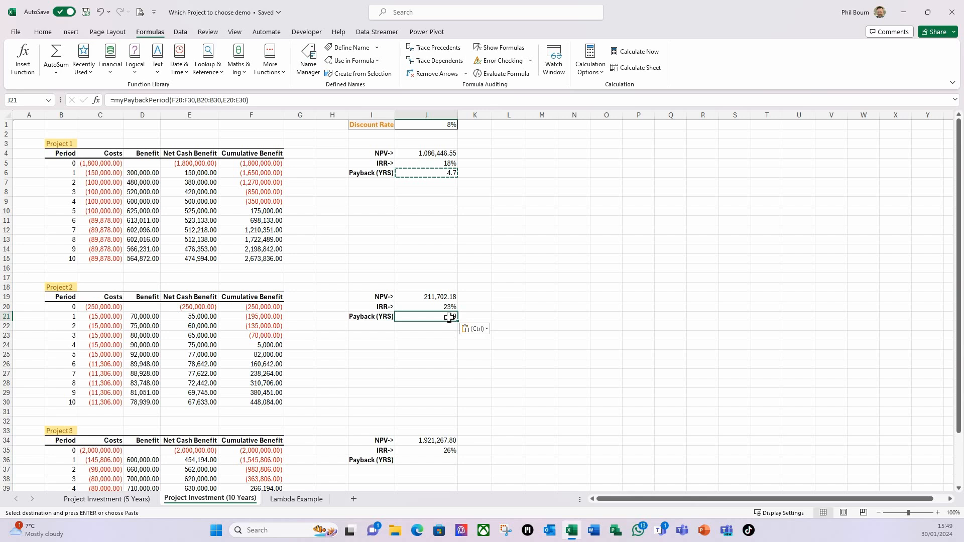
scroll(553, 329, down, 3)
click(437, 375)
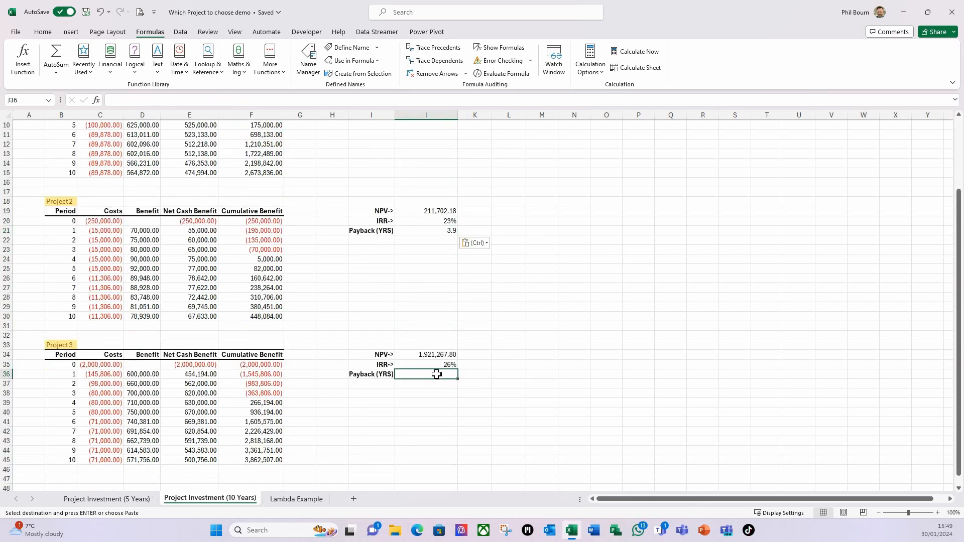
key(ctrl+v)
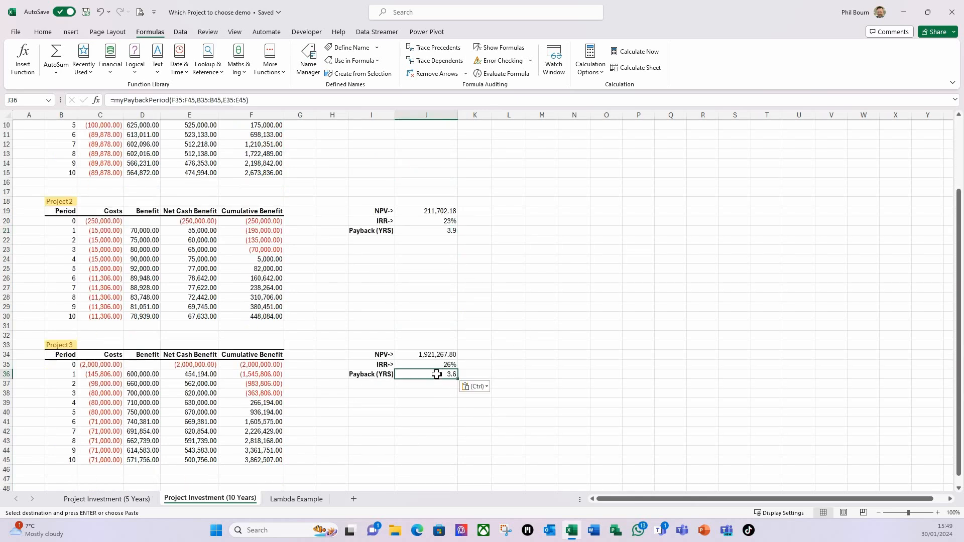
- Enter =FORMULATEXT(J6) in K6 to display Project 1's payback formula as text beside its result
click(515, 228)
scroll(517, 228, up, 3)
click(472, 173)
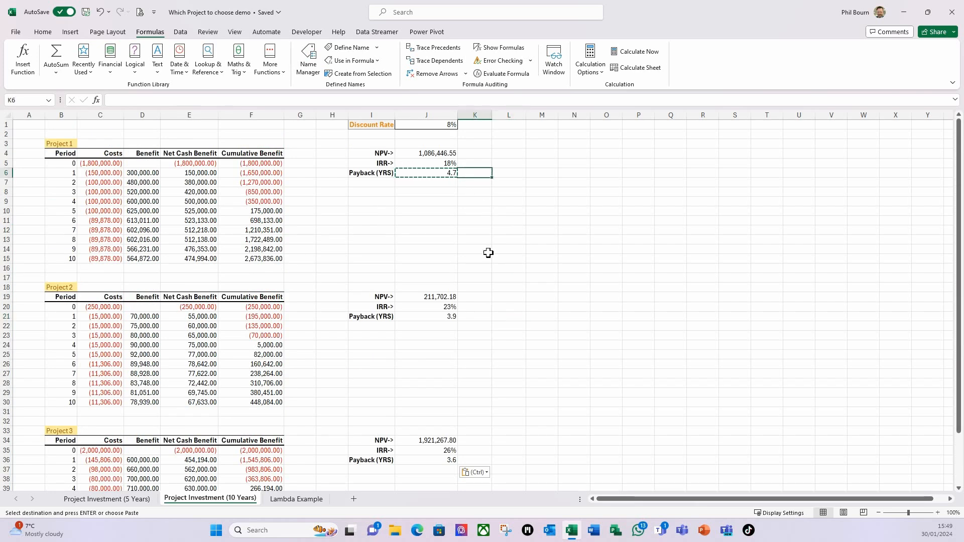
text(=form)
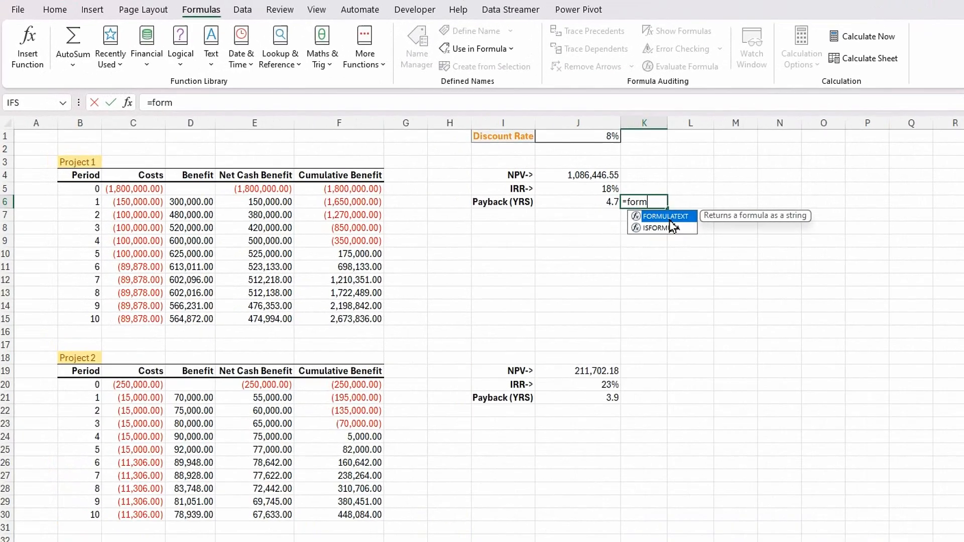
double_click(495, 183)
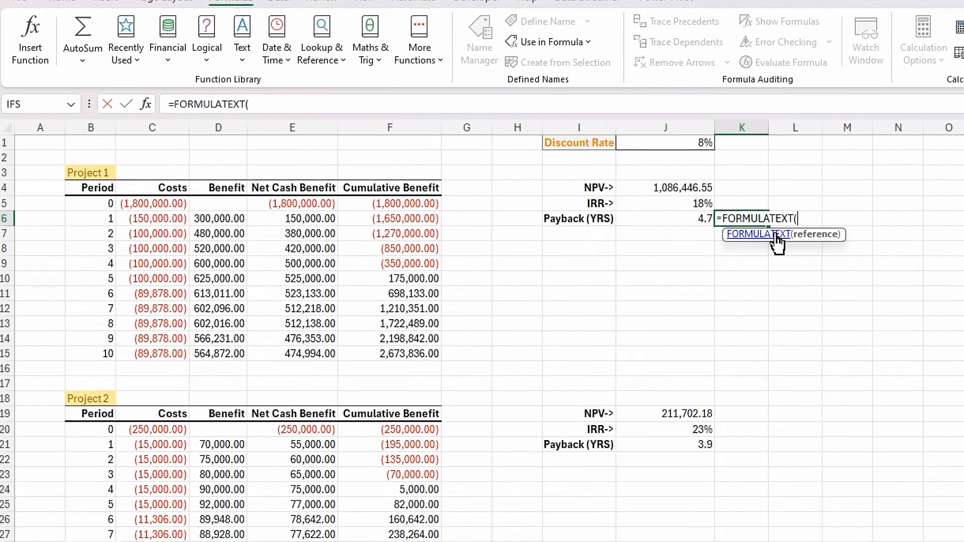
click(685, 218)
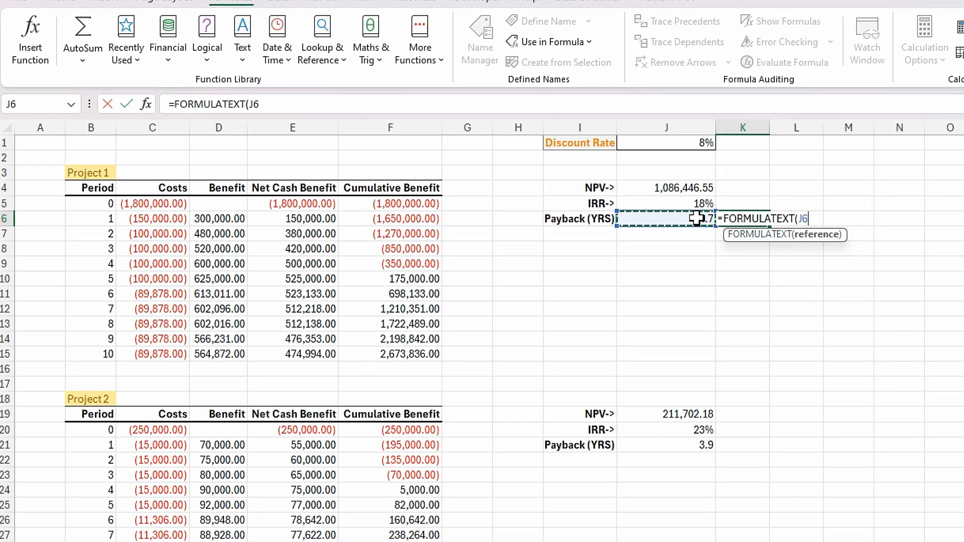
text())
key(Return)
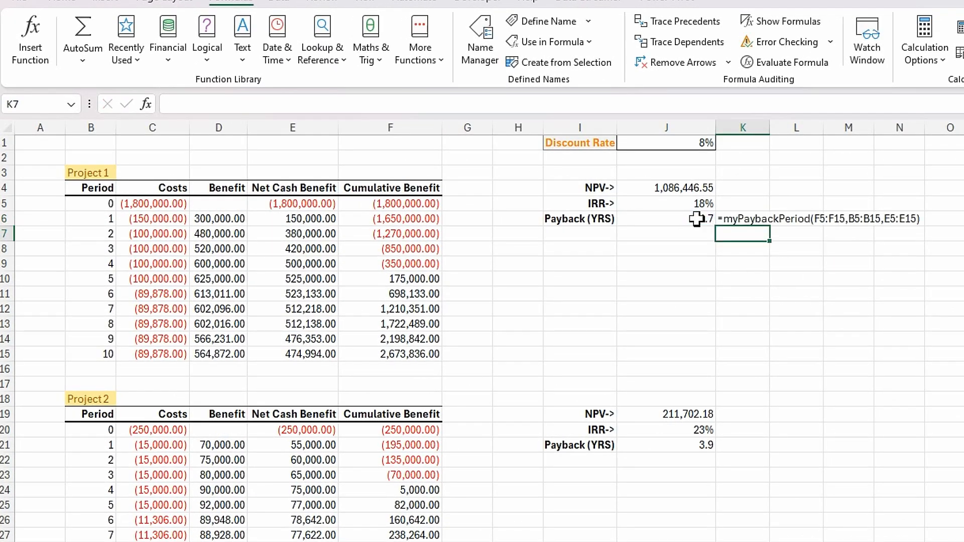
- Copy the FORMULATEXT formula from K6 to K4 and K5, and autofit column K to the width of the formula texts
click(741, 215)
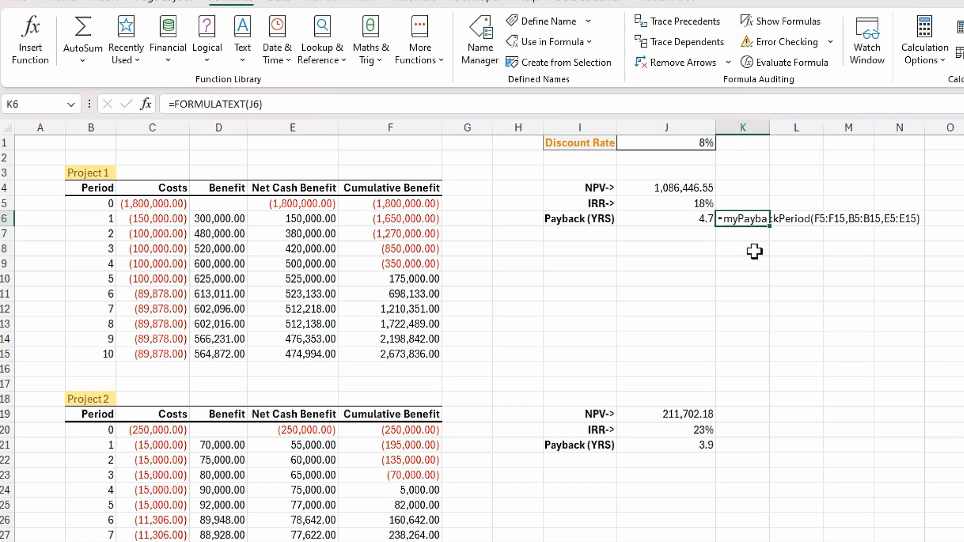
key(ctrl+c)
click(739, 189)
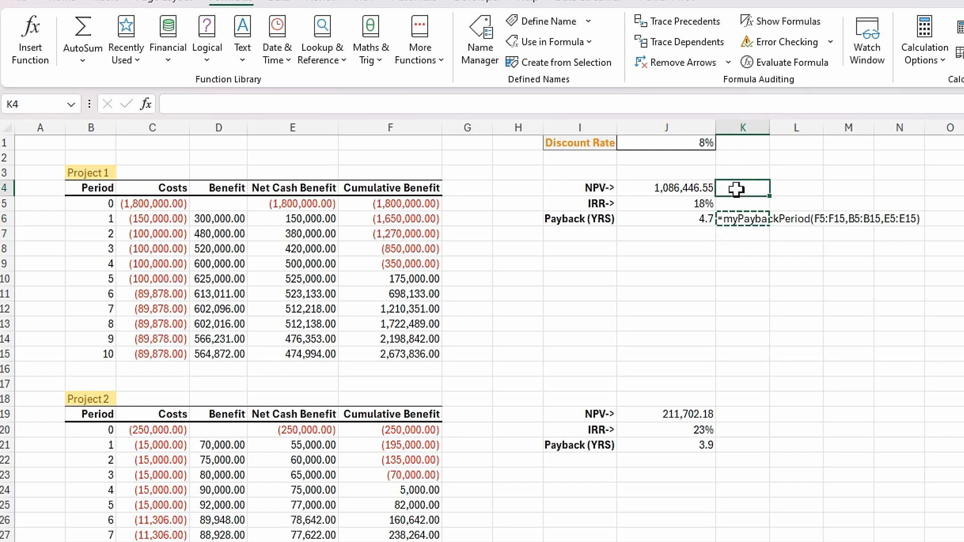
key(ctrl+v)
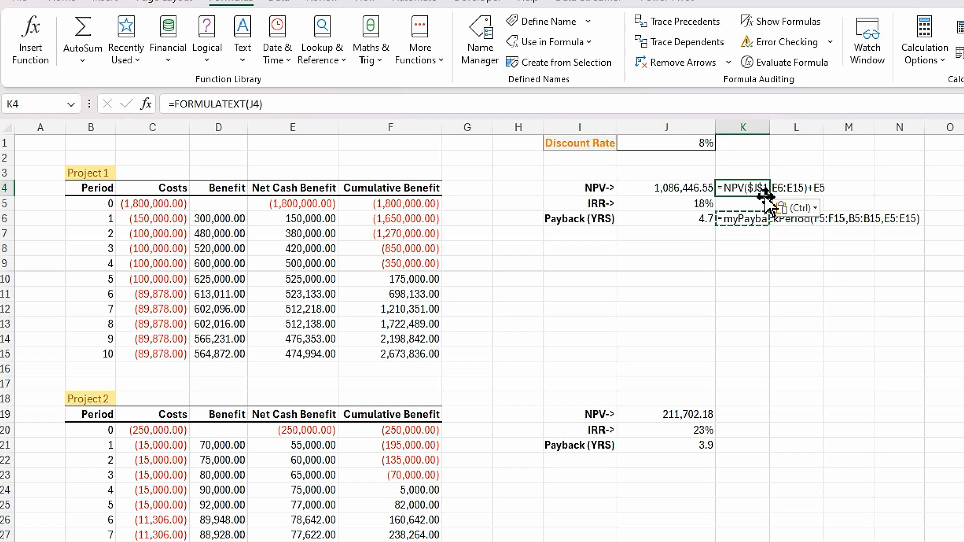
drag(772, 196, 768, 208)
drag(778, 294, 779, 281)
double_click(768, 130)
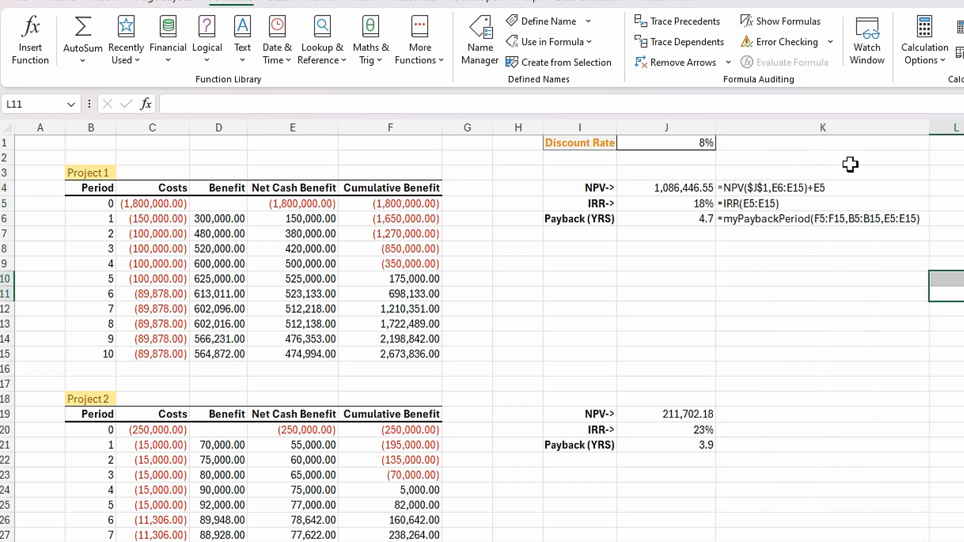